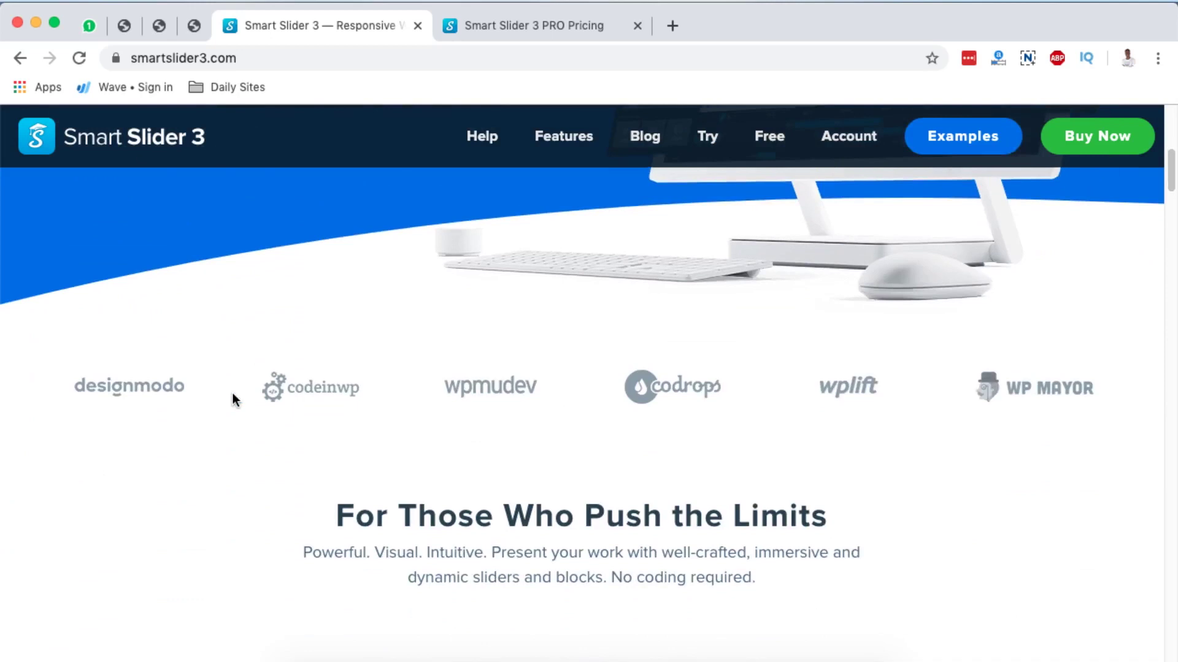
Step: Scroll the smartslider3.com homepage past the design tools video and editor demo to the Free vs PRO comparison
scroll(235, 402, "up", 2)
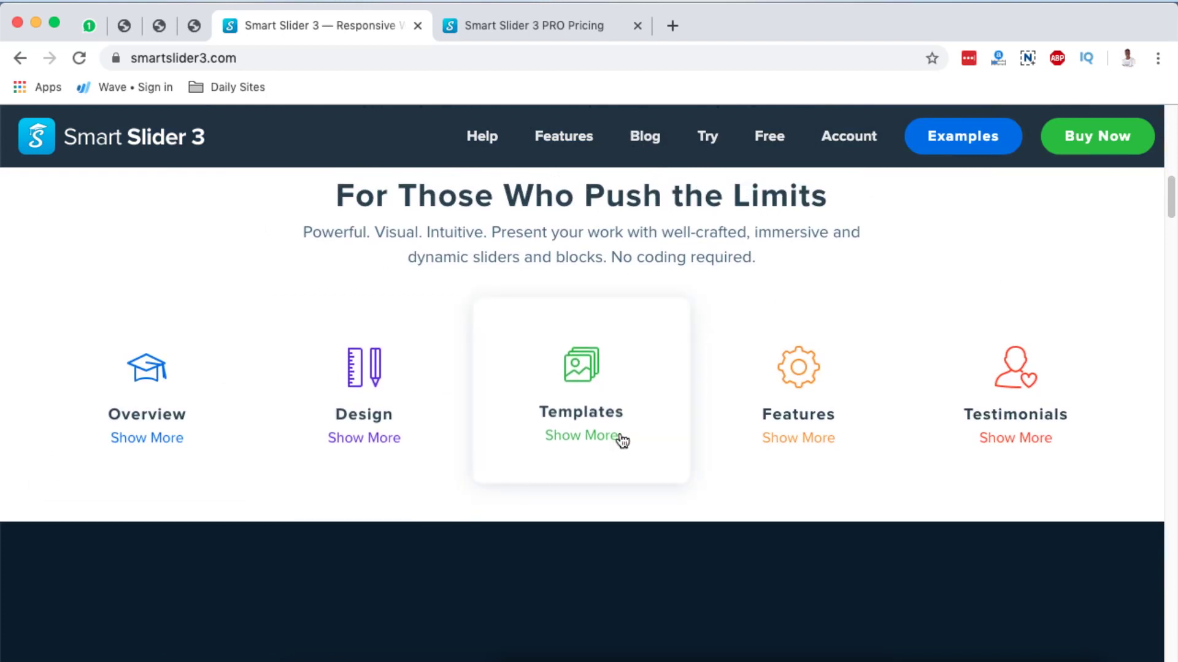
scroll(827, 495, "down", 8)
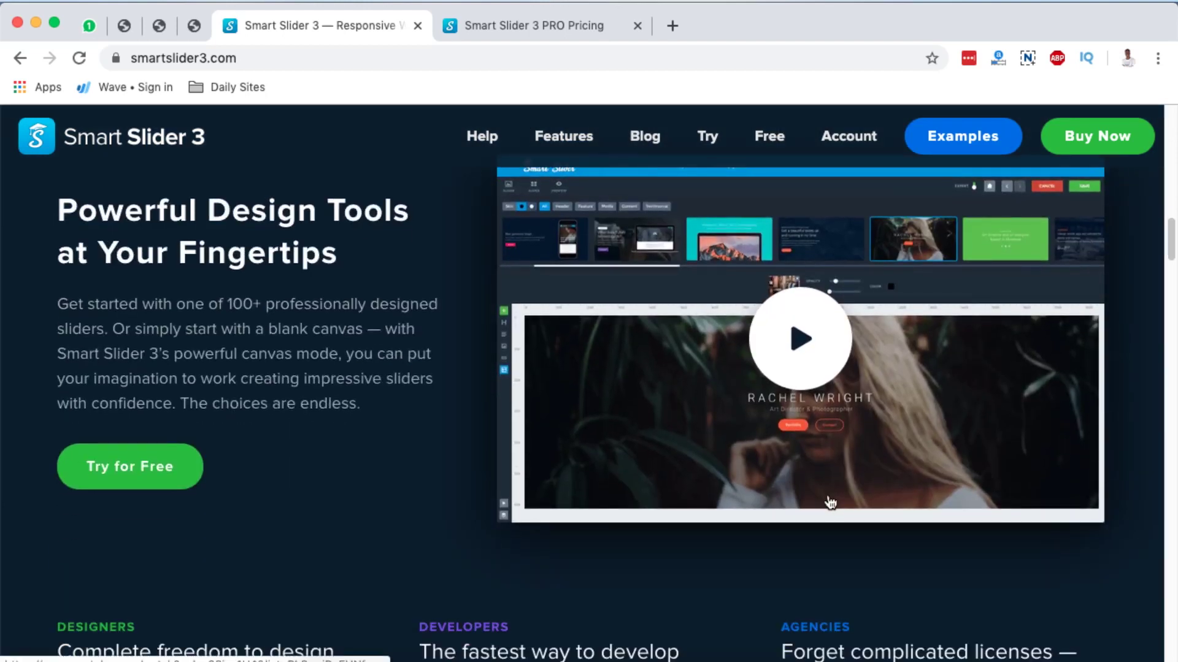
scroll(830, 503, "down", 4)
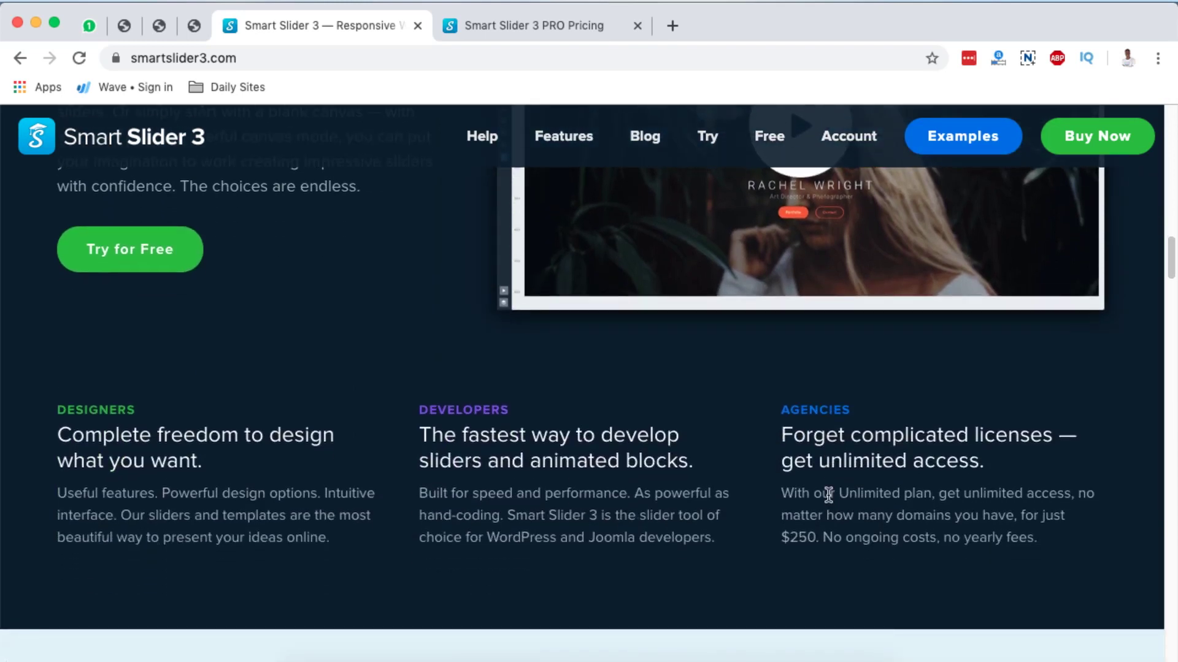
scroll(828, 494, "down", 10)
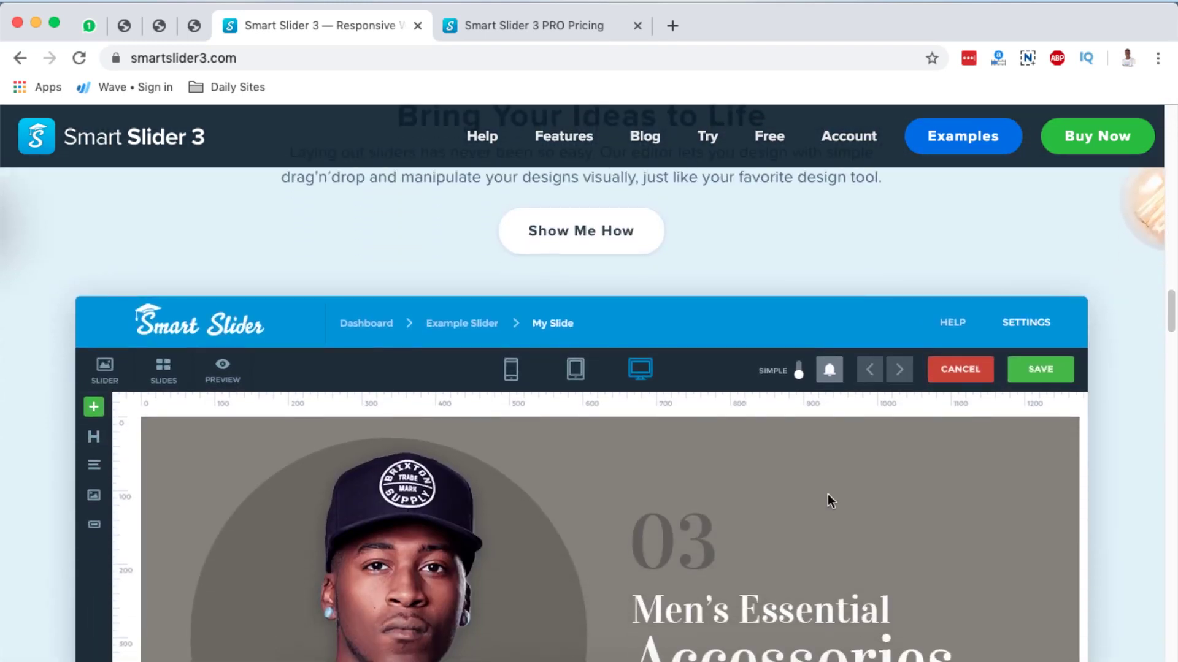
scroll(827, 494, "down", 3)
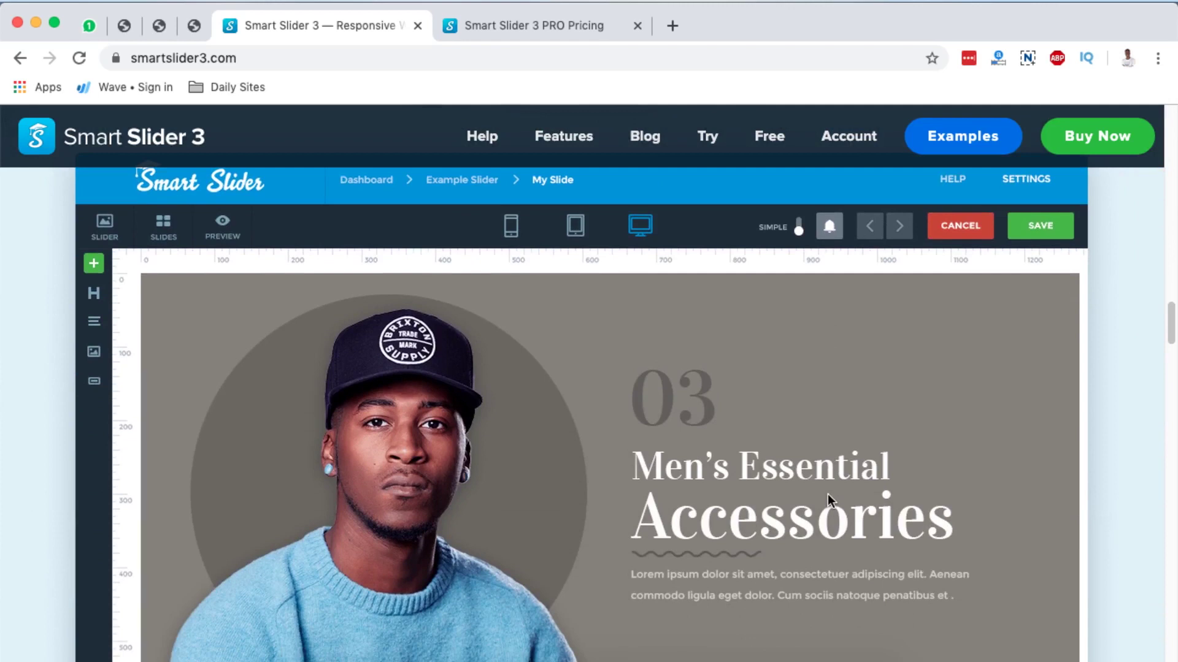
scroll(827, 495, "up", 2)
scroll(827, 494, "down", 1)
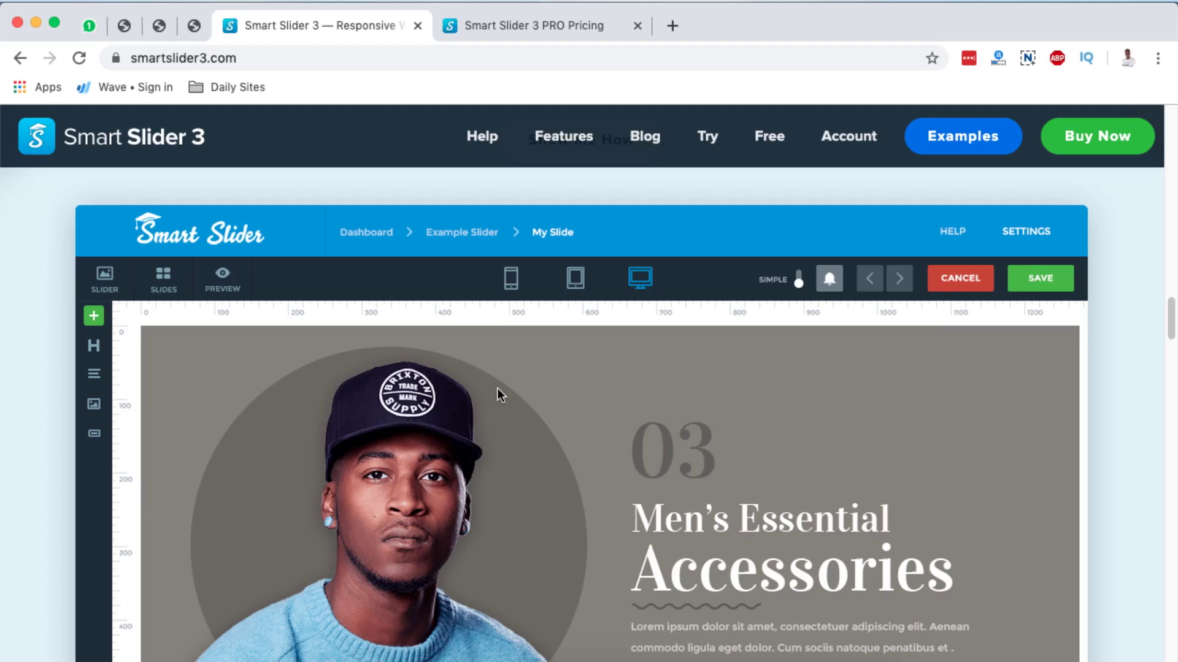
scroll(513, 393, "down", 3)
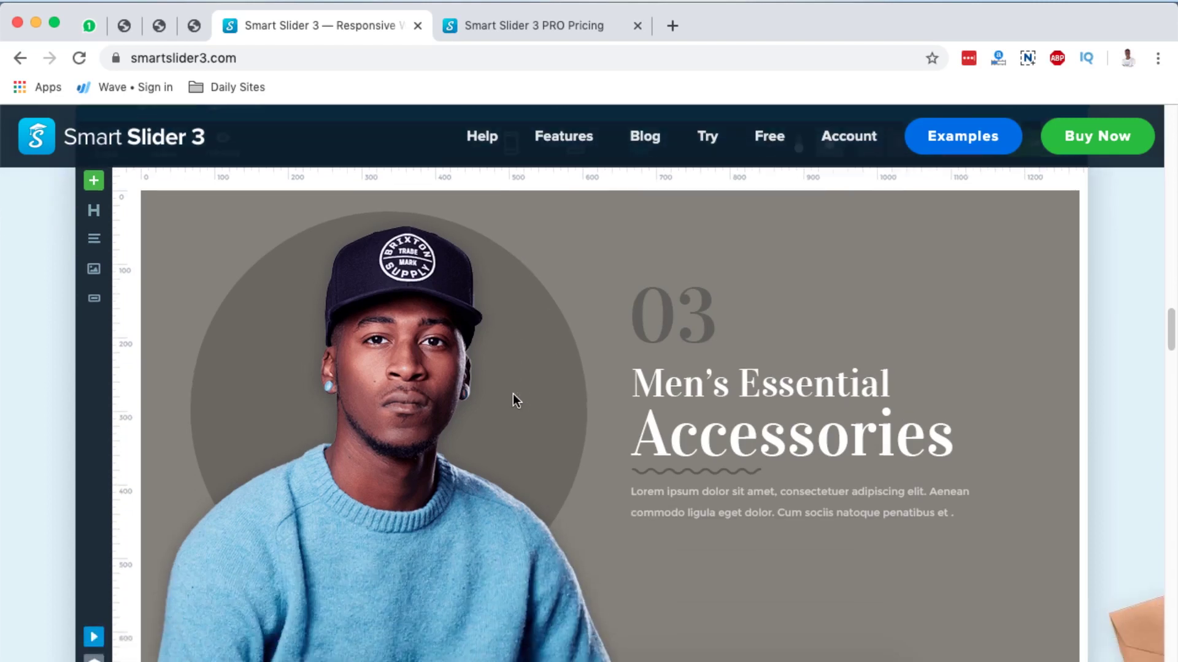
scroll(513, 400, "up", 2)
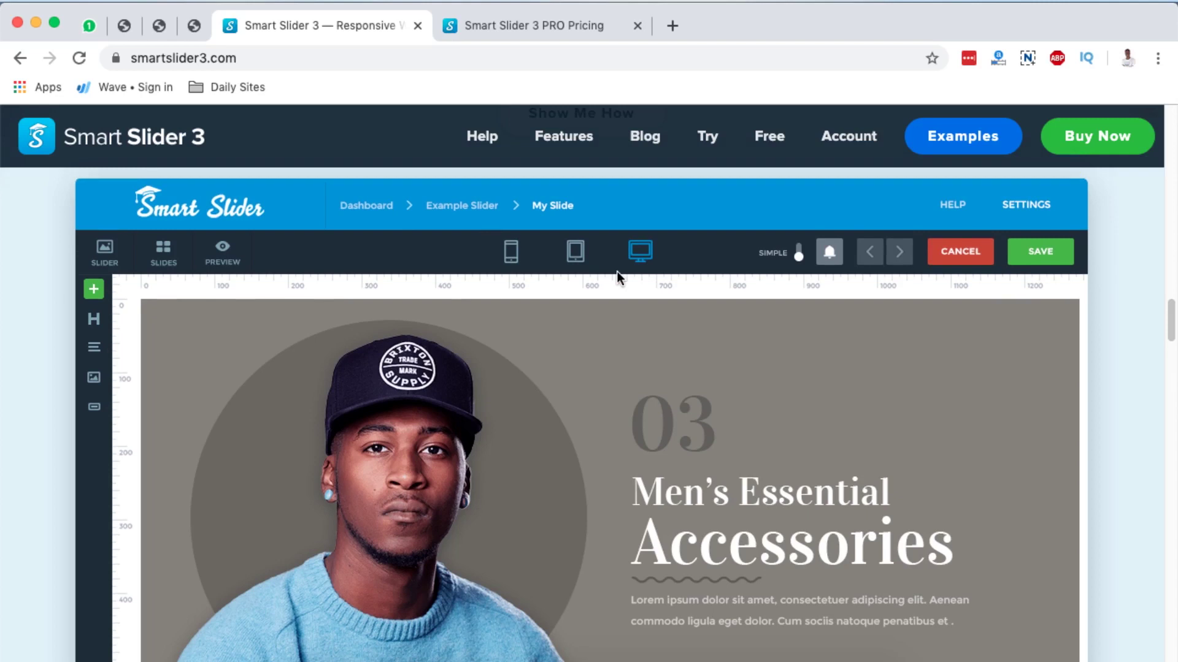
scroll(617, 271, "down", 1)
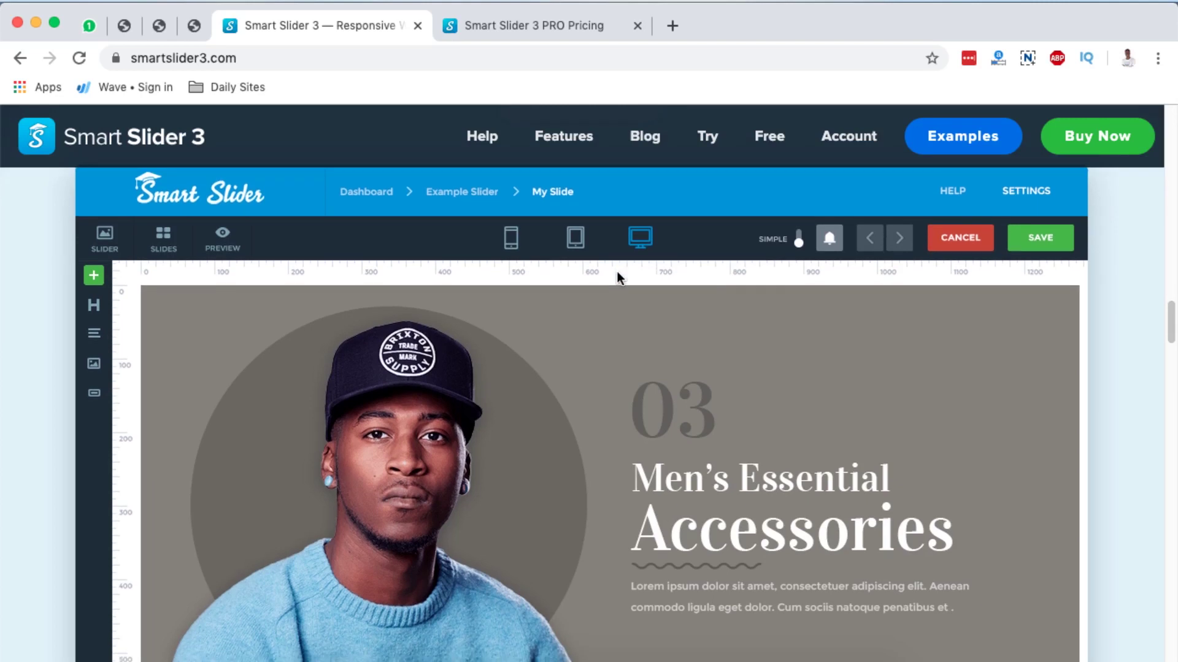
scroll(616, 271, "up", 1)
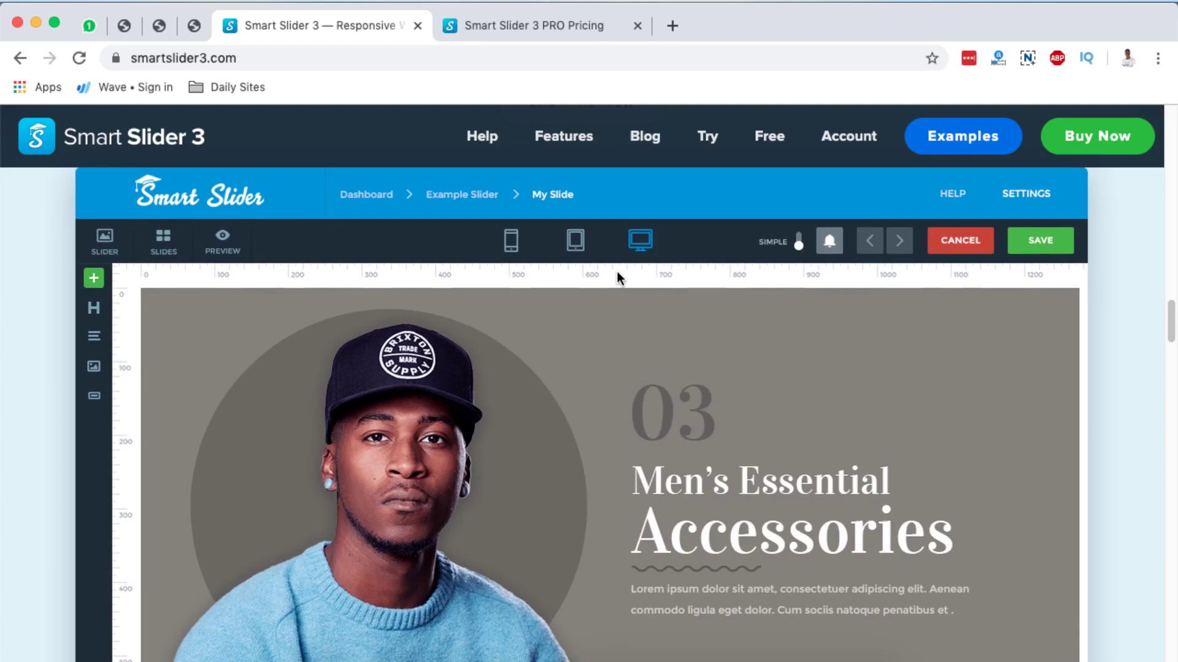
scroll(616, 271, "down", 5)
scroll(617, 271, "up", 3)
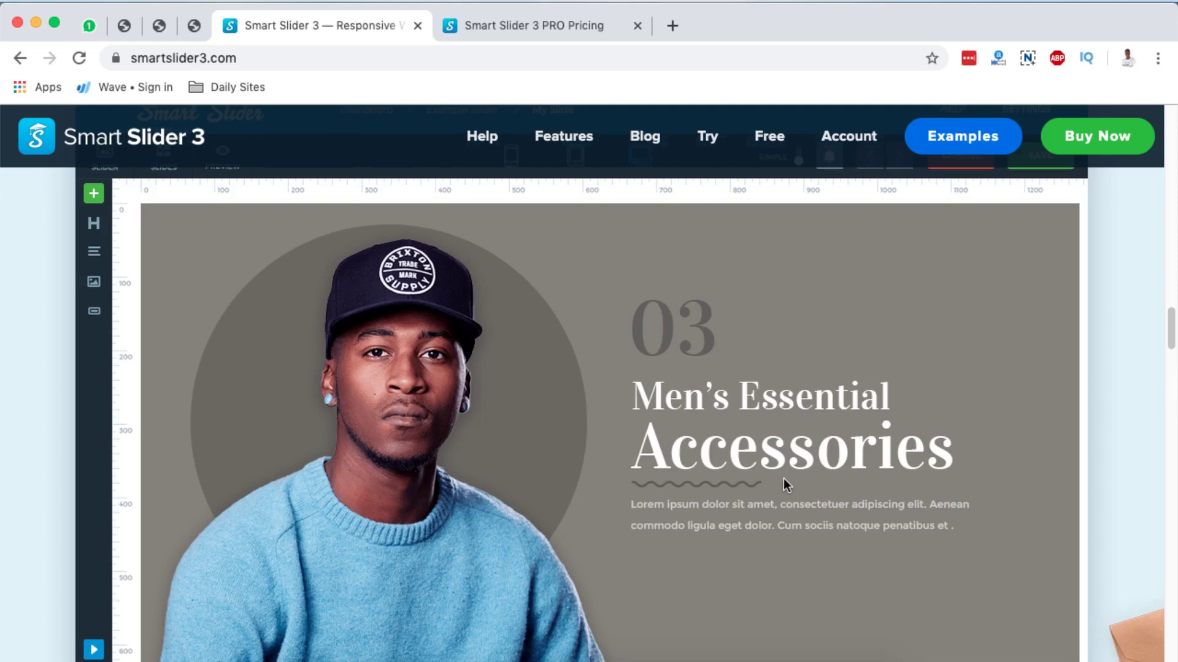
scroll(783, 479, "up", 2)
scroll(782, 476, "down", 10)
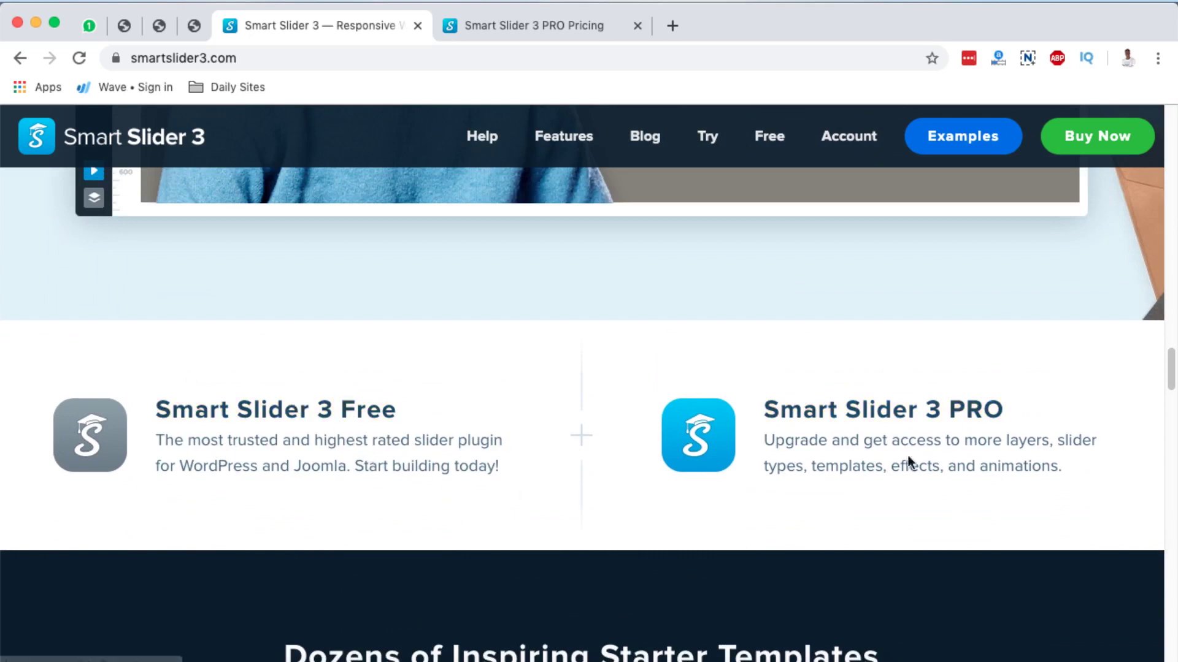
Step: Read the General features under 'Features Built for Tomorrow', then scroll back up toward the Header Illustration template
scroll(909, 462, "down", 20)
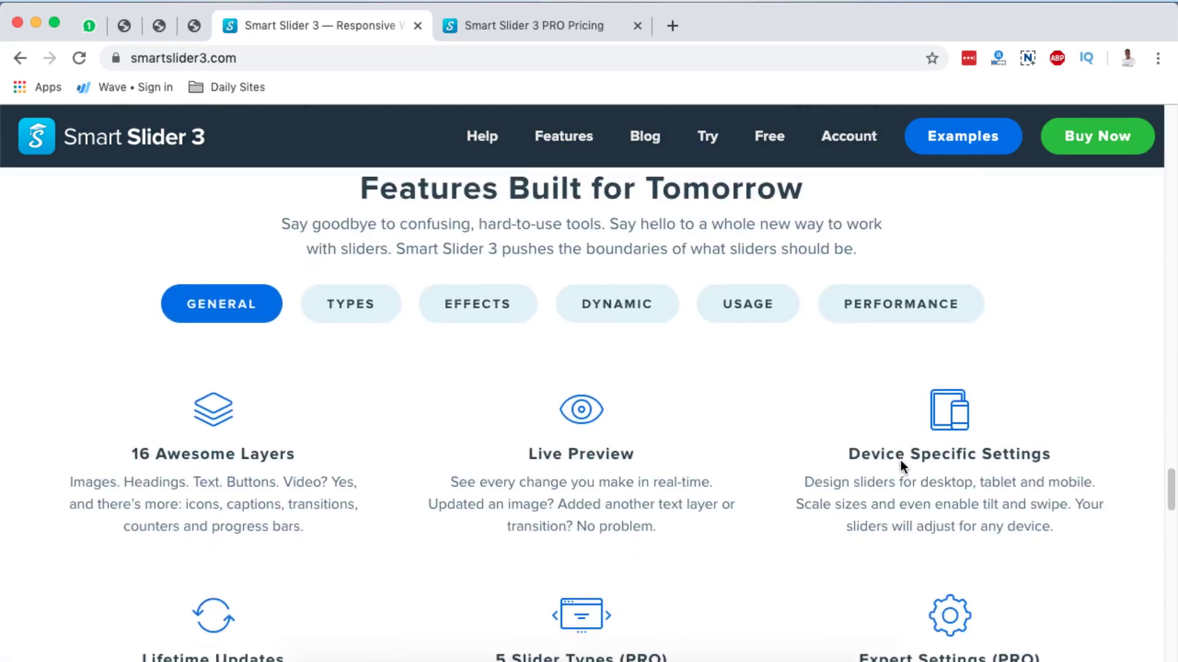
scroll(901, 460, "down", 5)
scroll(901, 460, "up", 7)
scroll(900, 462, "down", 3)
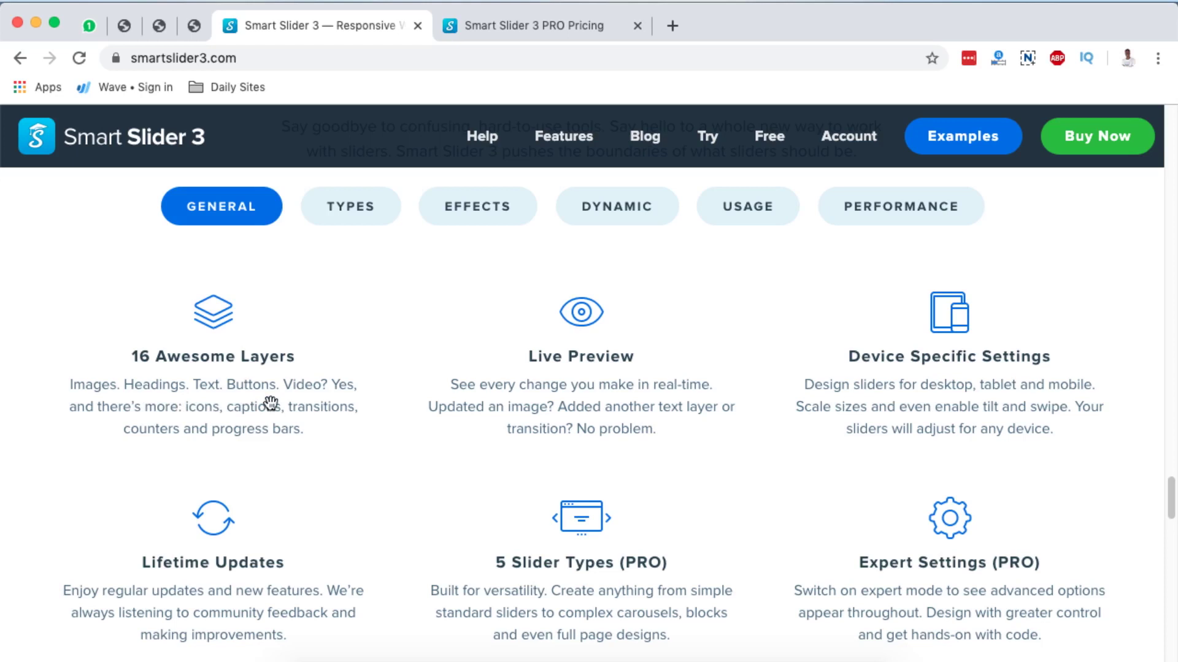
scroll(598, 379, "down", 1)
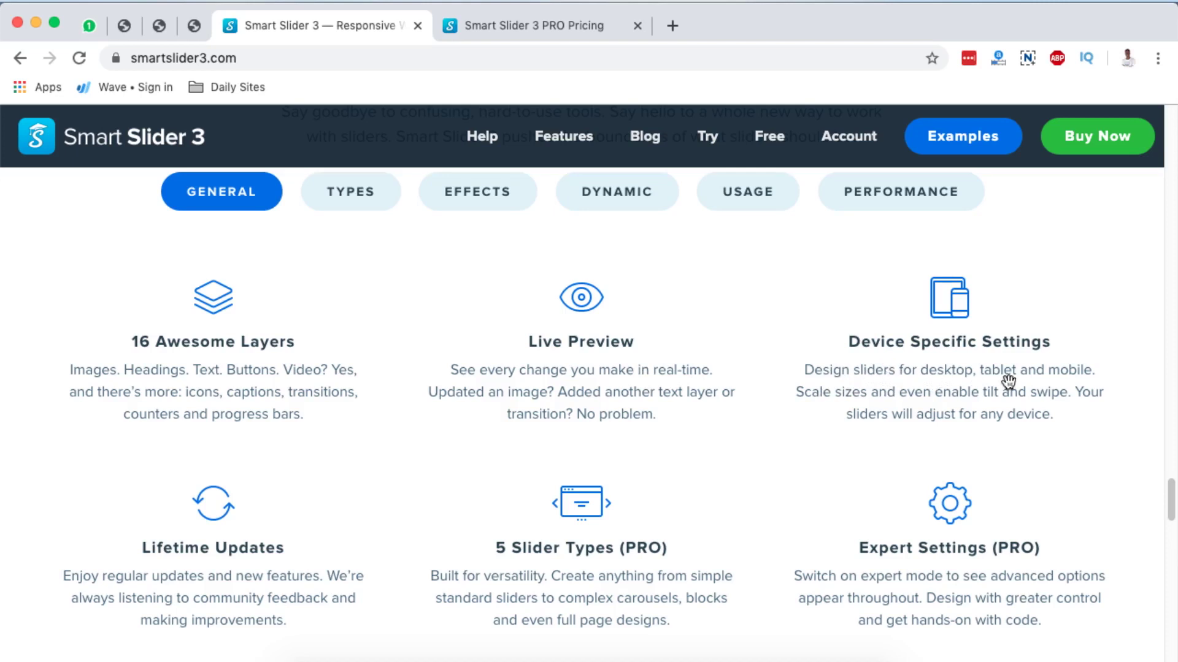
scroll(837, 401, "down", 3)
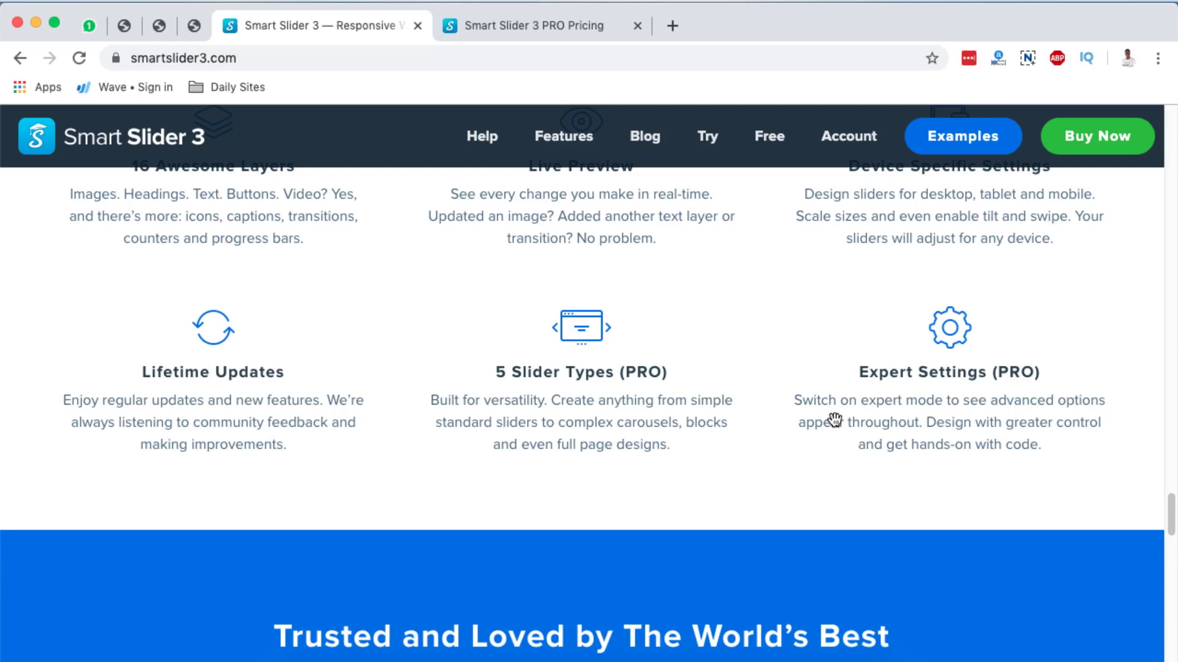
scroll(834, 420, "up", 10)
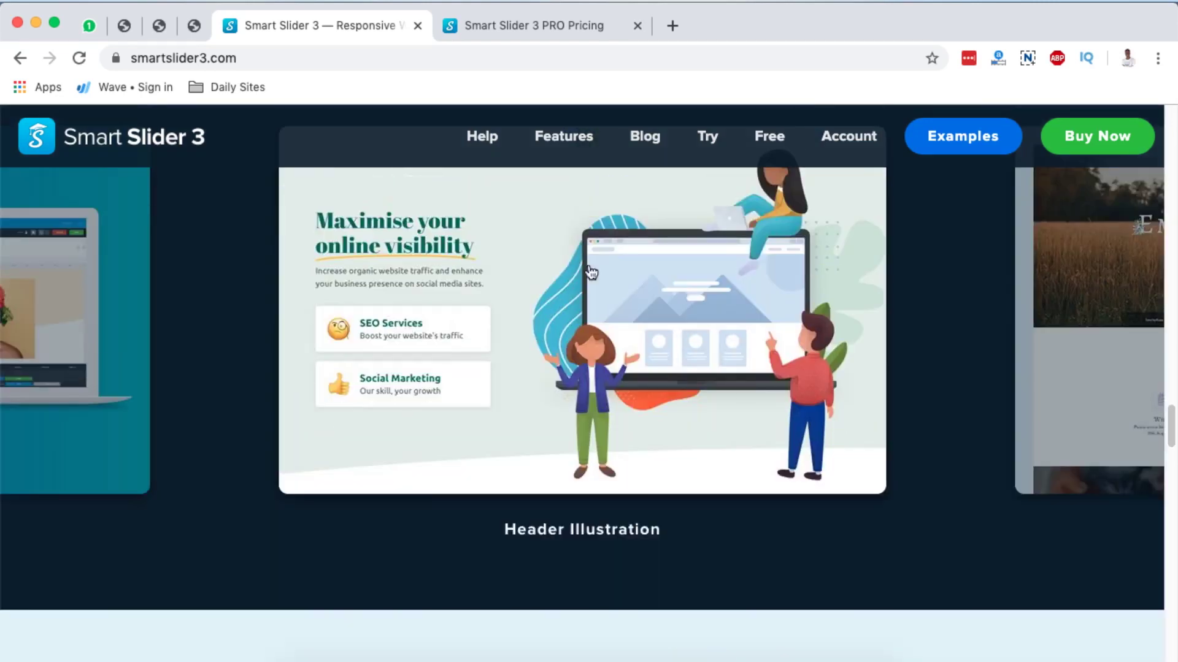
Step: In the WordPress admin, go to Plugins > Add New
left_click(123, 26)
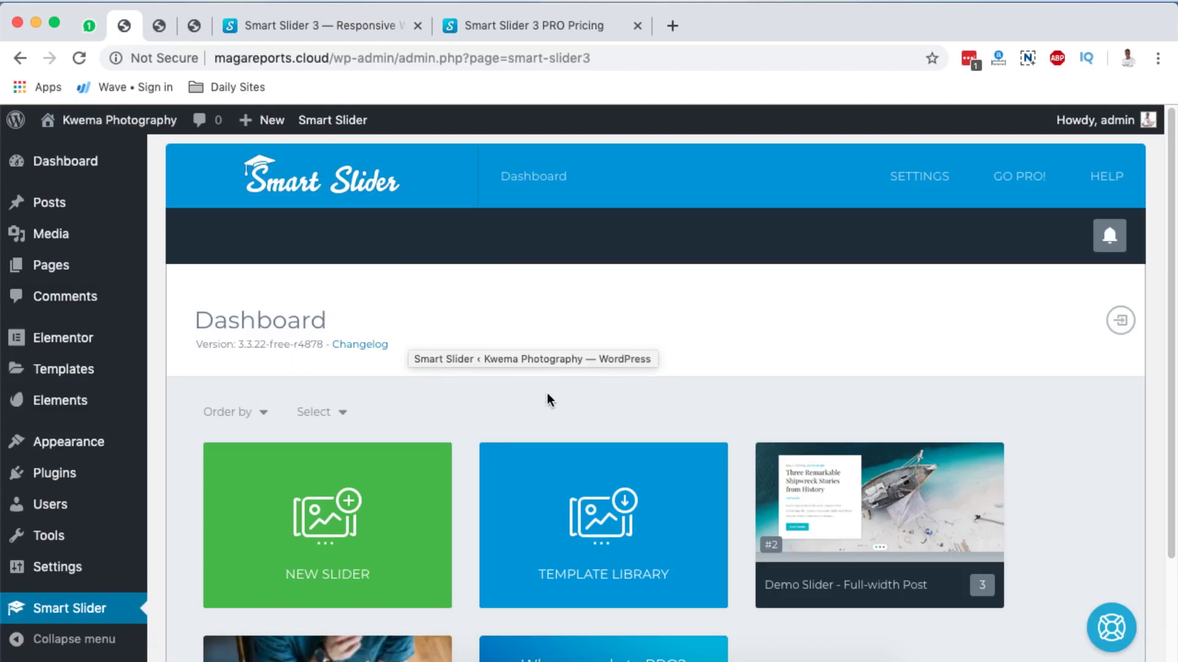
mouse_move(23, 495)
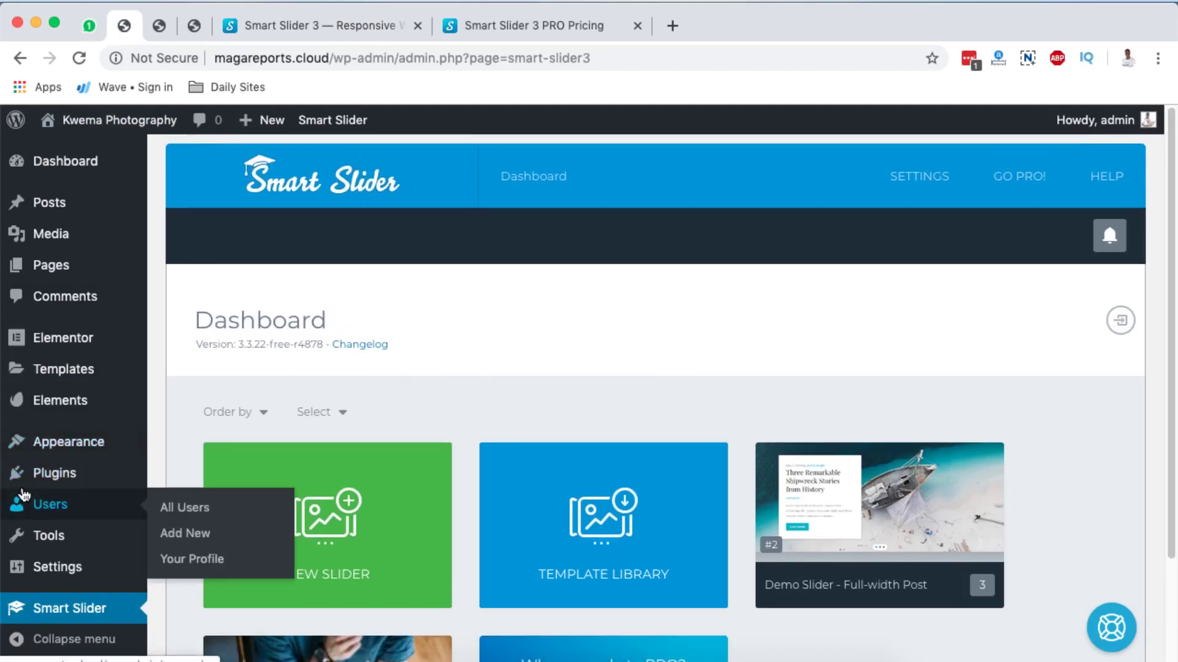
mouse_move(126, 484)
left_click(187, 503)
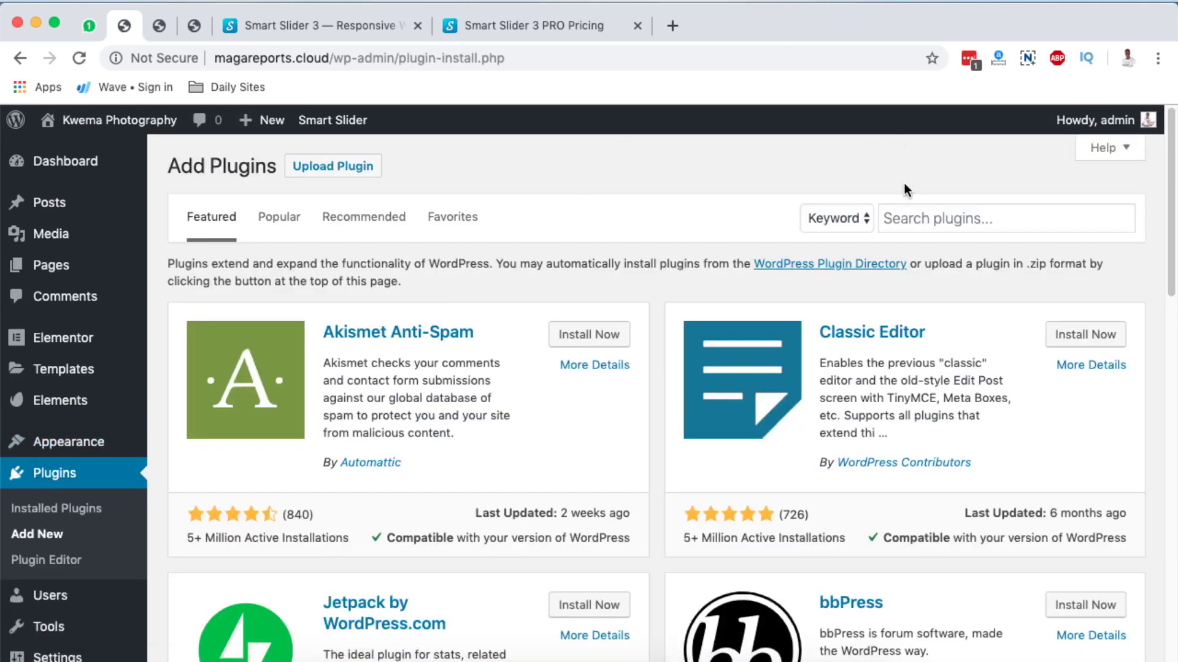
Step: Search the plugin directory for 'smart slider' and confirm Smart Slider 3 is listed as Active
left_click(906, 219)
type("sma")
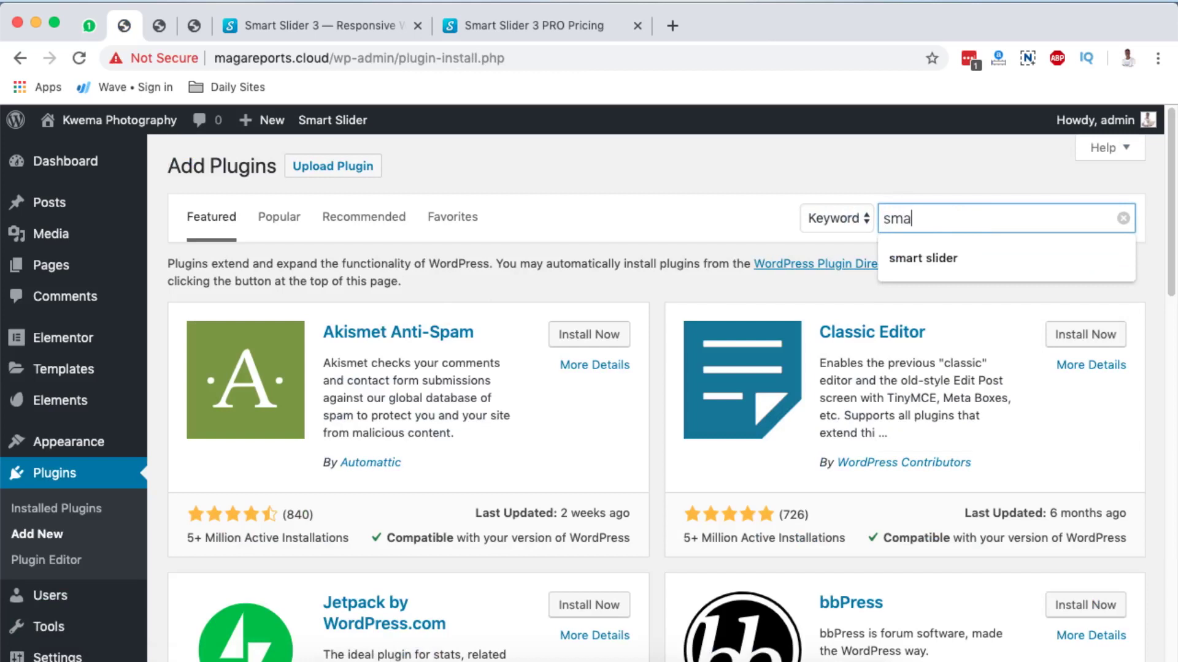
type("rt slider")
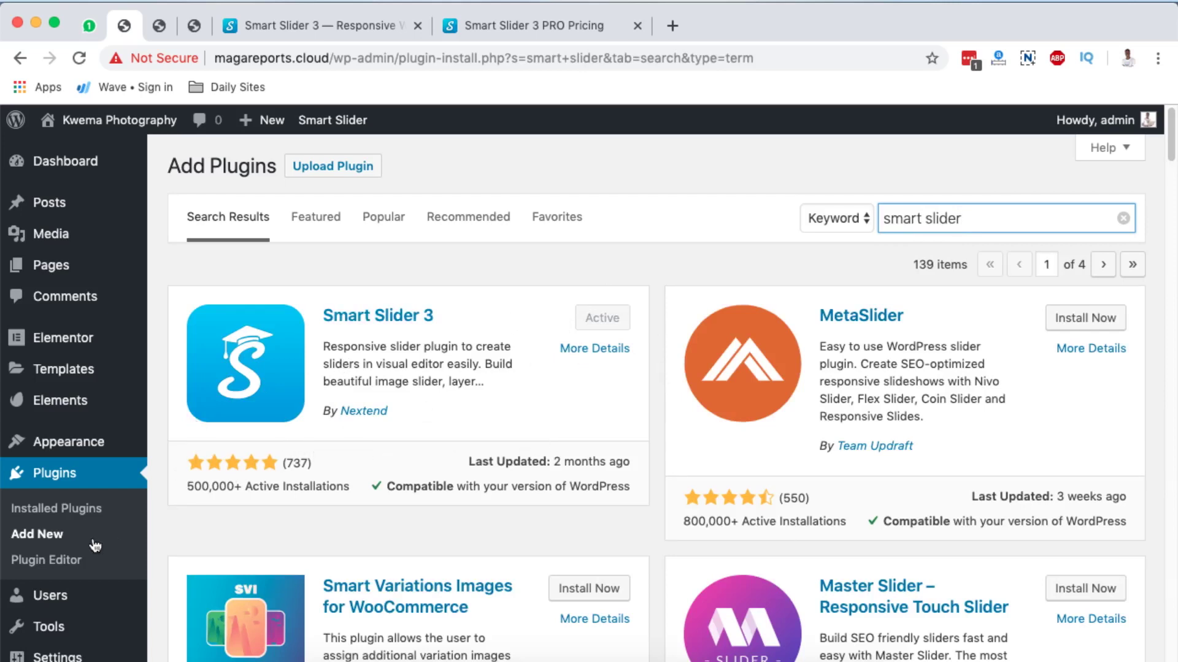
scroll(96, 546, "down", 10)
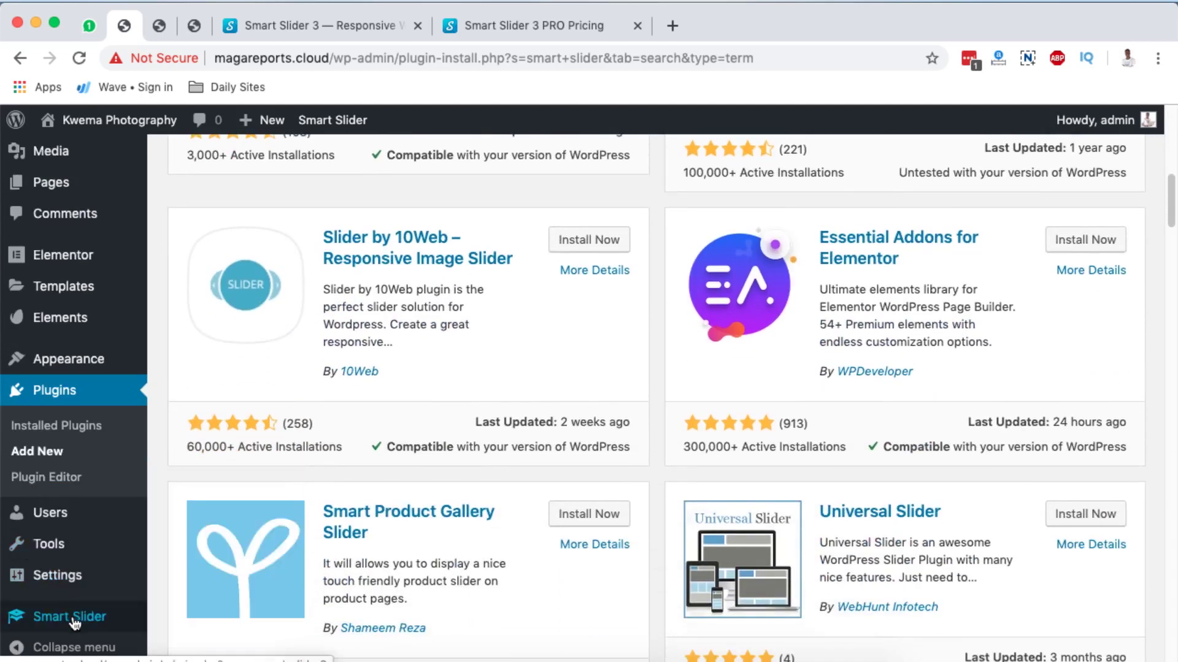
left_click(74, 622)
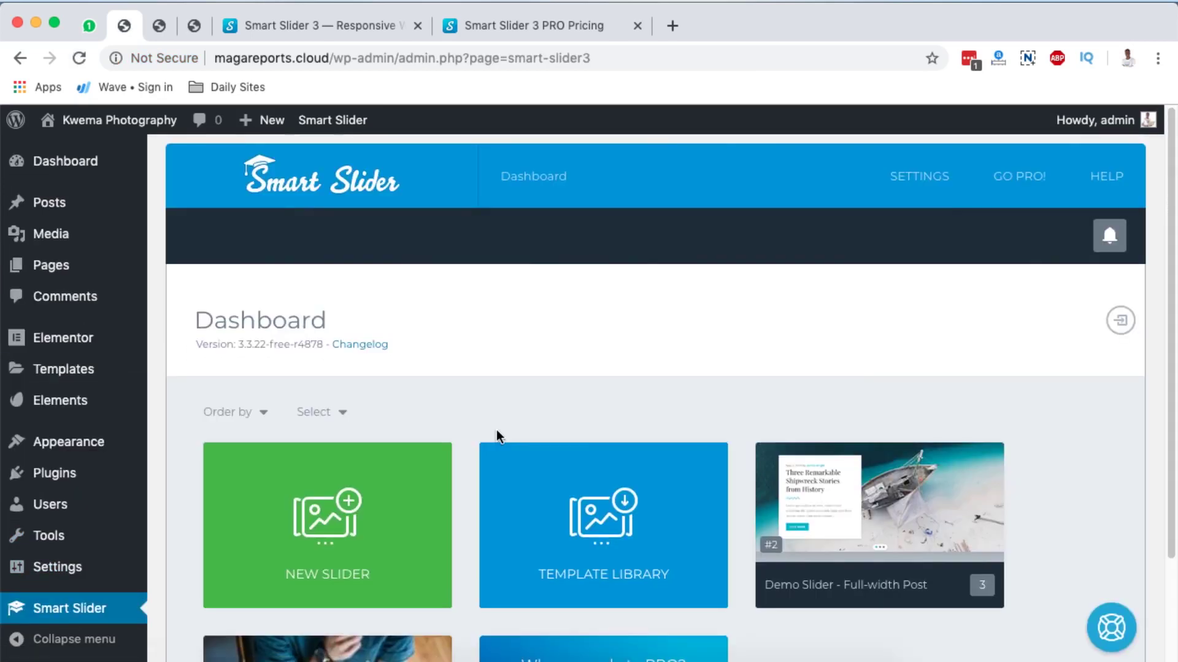
Step: Order the Smart Slider dashboard's slider cards by Newest First
scroll(398, 331, "down", 3)
left_click(260, 272)
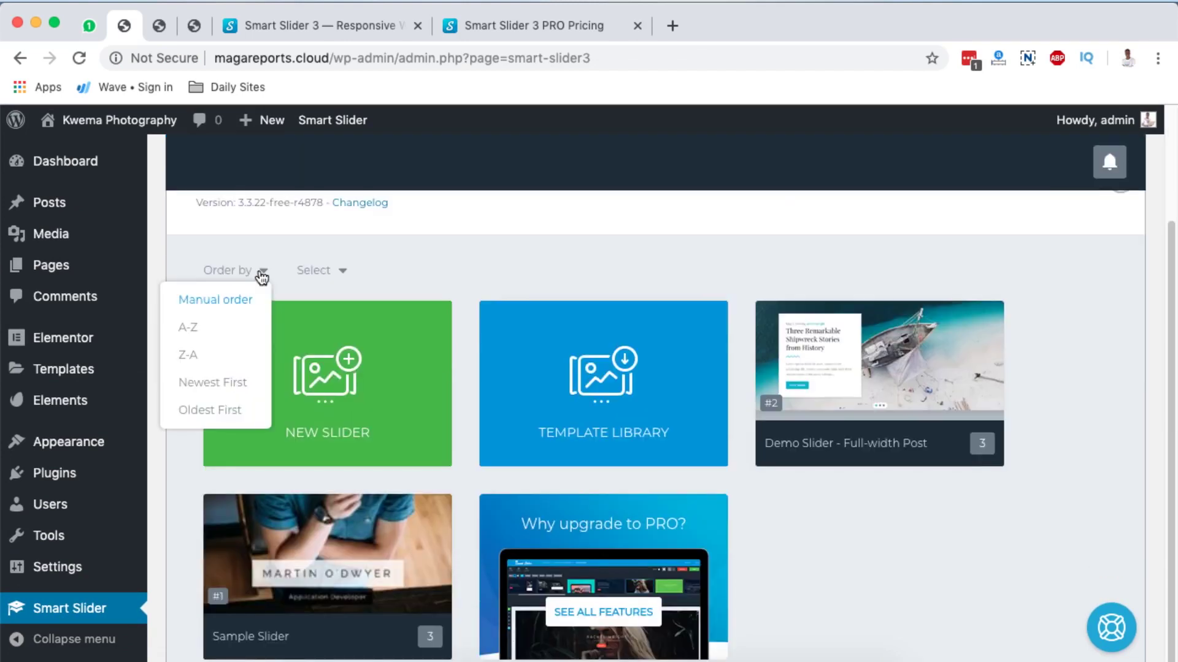
left_click(215, 381)
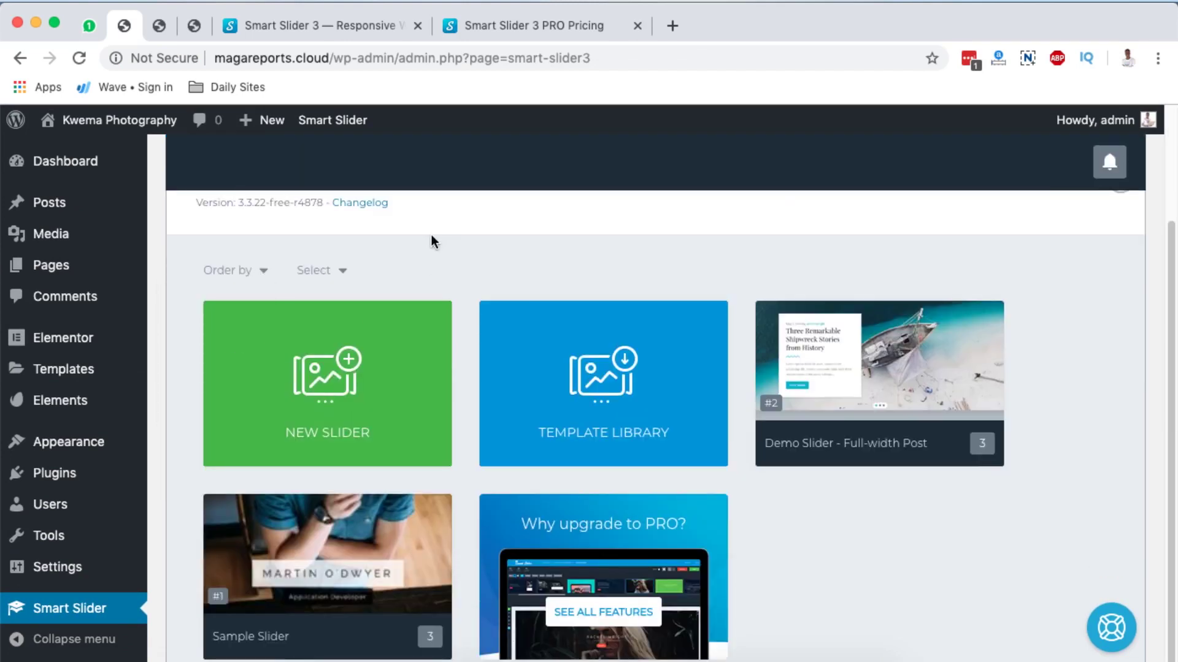
scroll(431, 235, "up", 2)
scroll(433, 345, "up", 1)
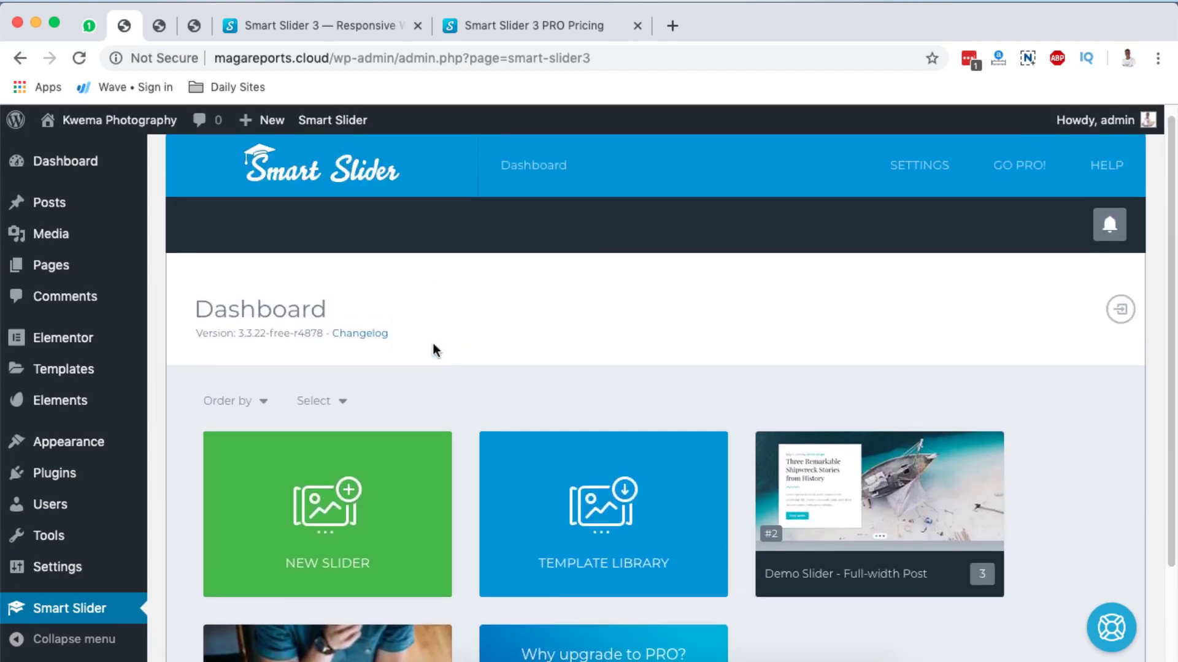
scroll(410, 382, "down", 3)
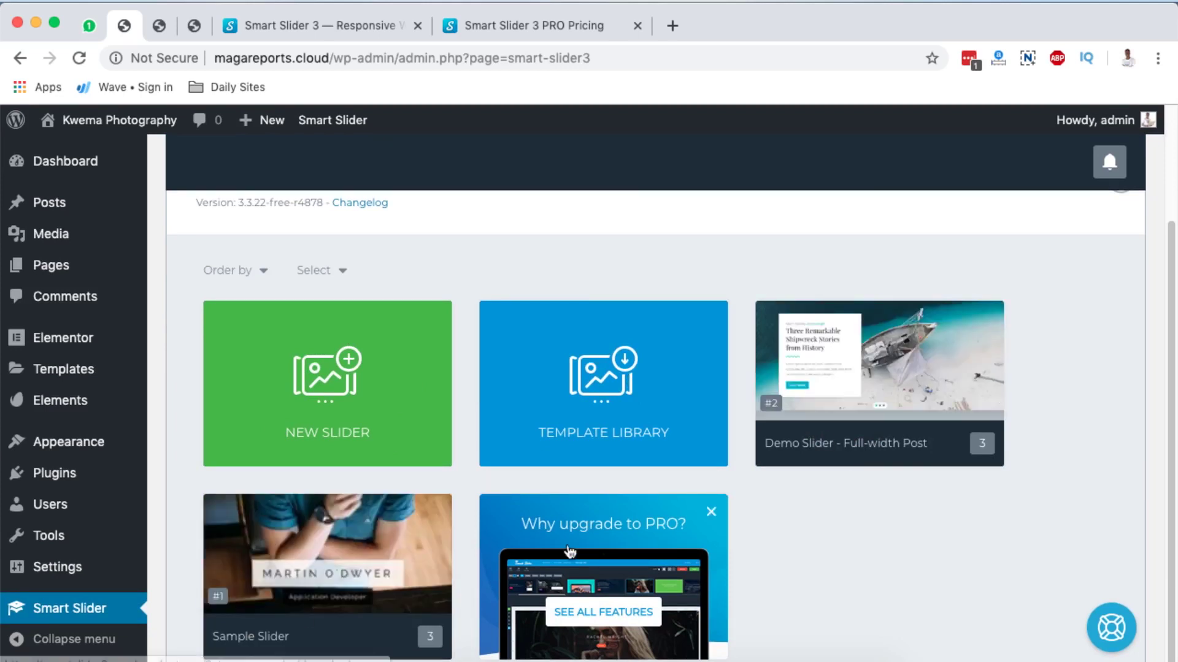
mouse_move(942, 454)
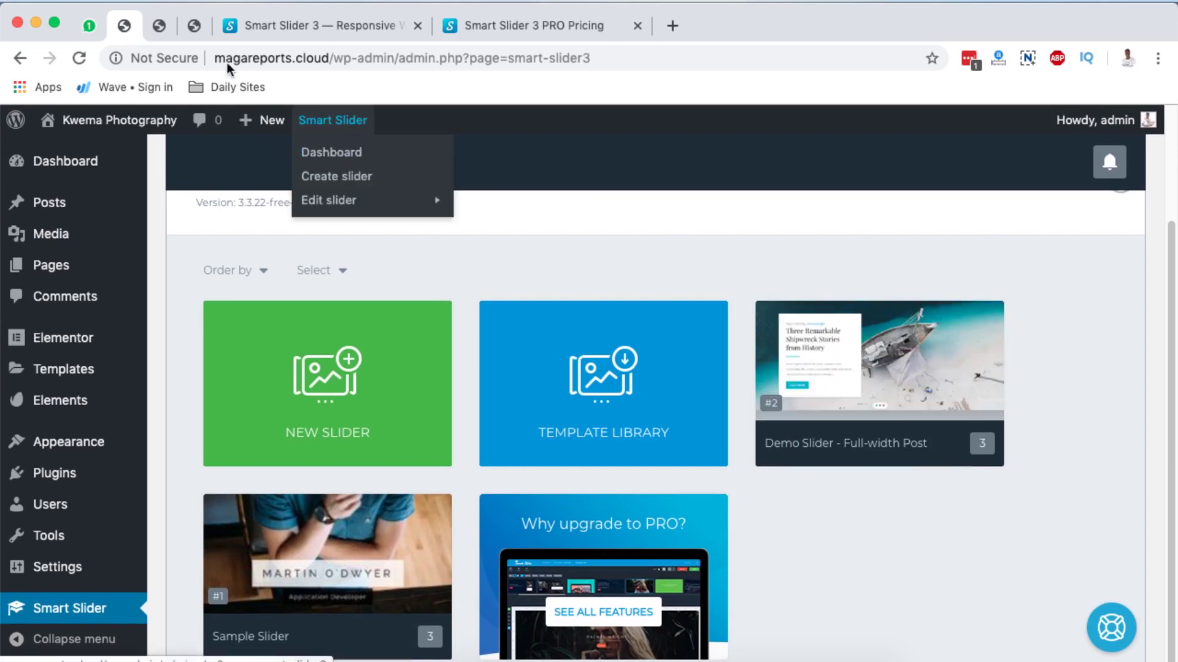
Step: Flip through the Demo Slider's slides on the About page preview, then return to the Elementor editor
left_click(184, 27)
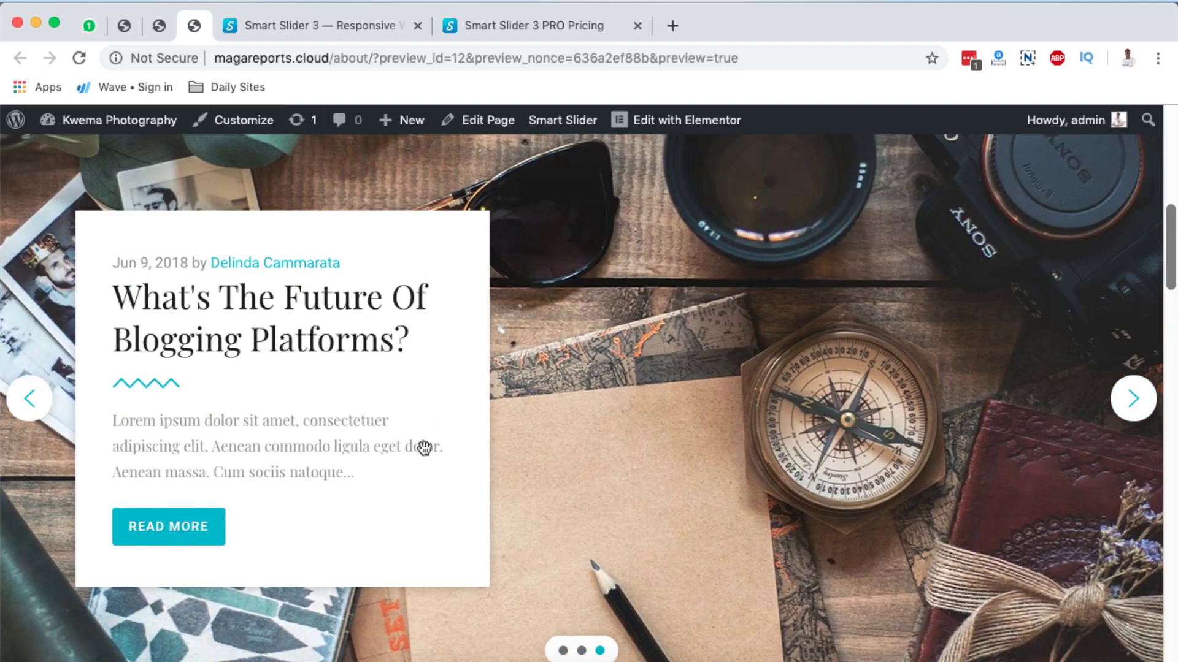
left_click(581, 651)
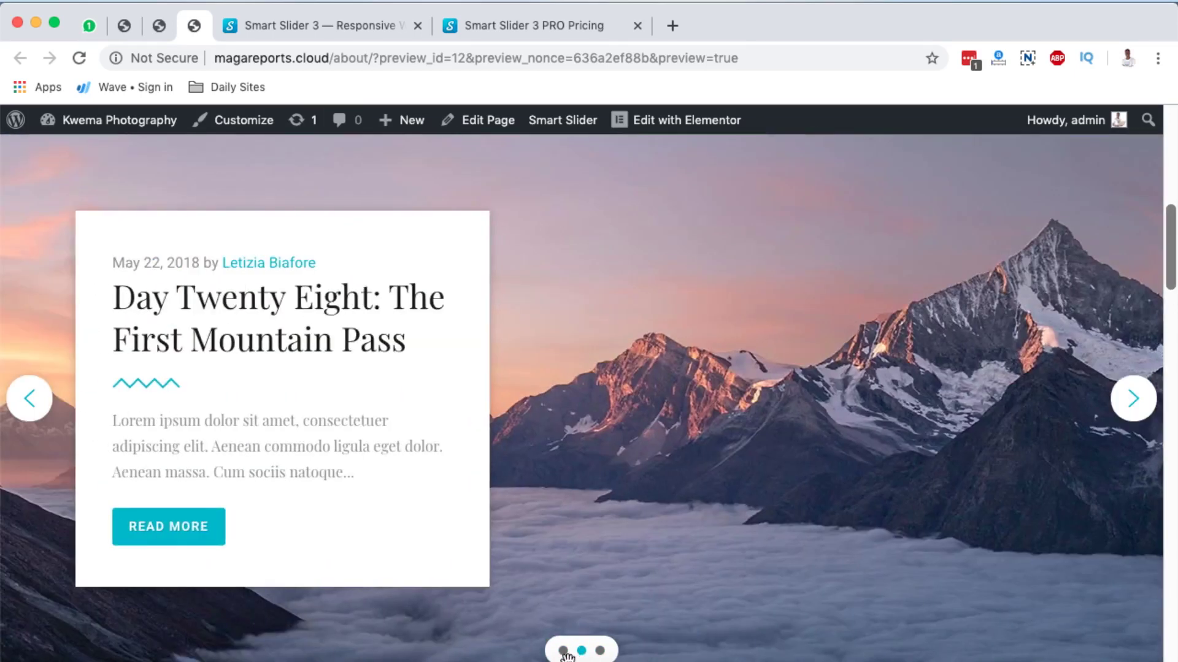
left_click(563, 651)
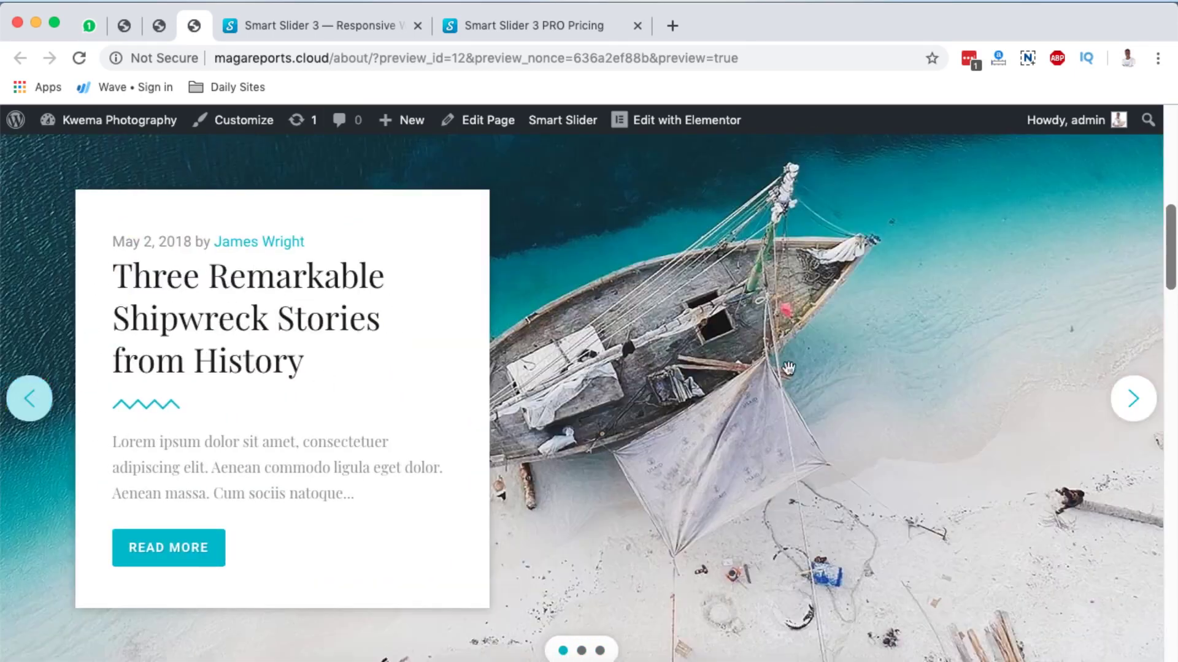
left_click(146, 27)
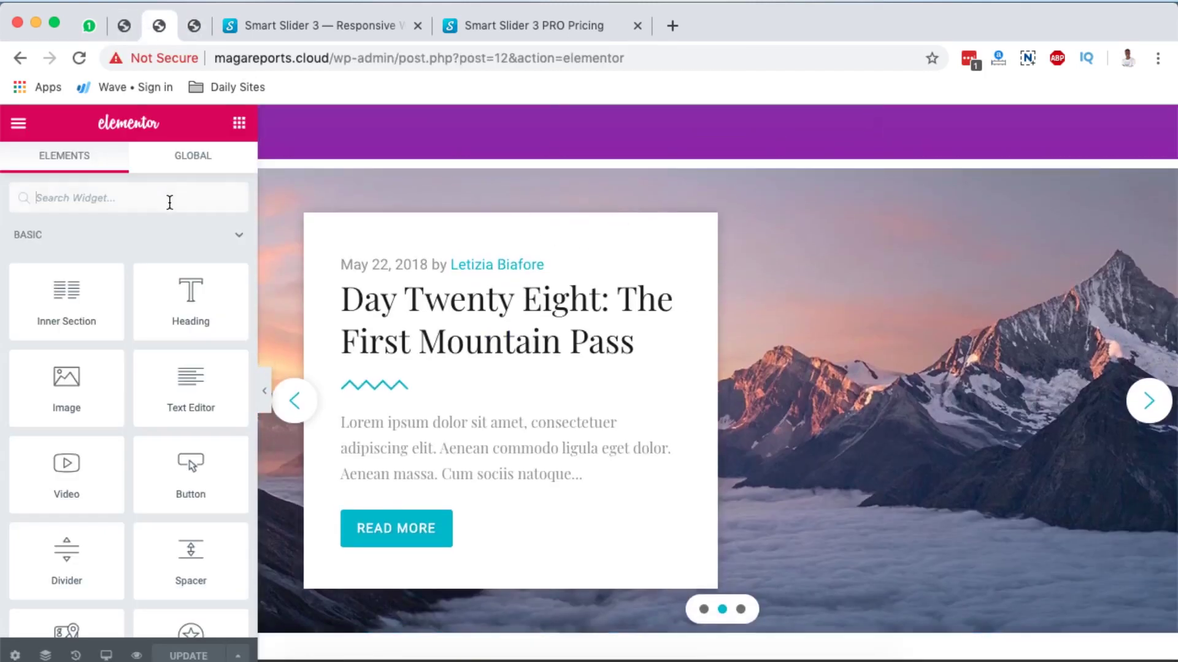
Step: Search the widget panel for 'slider' and add an empty section below the mountain slider
type("slider")
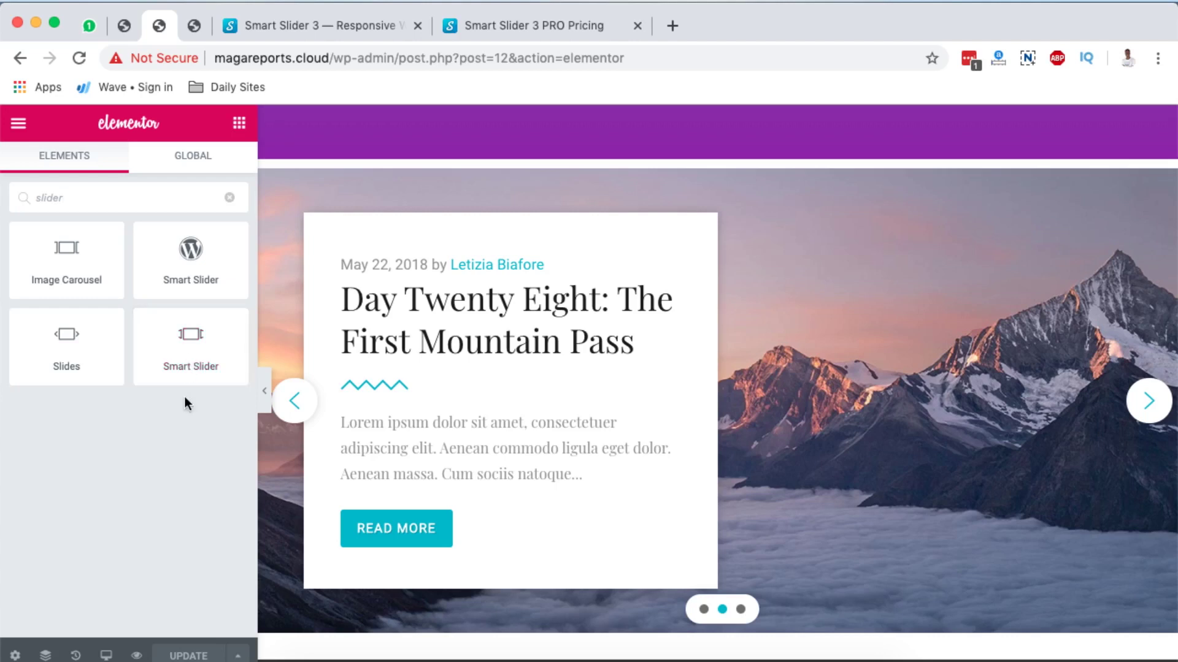
scroll(441, 358, "down", 3)
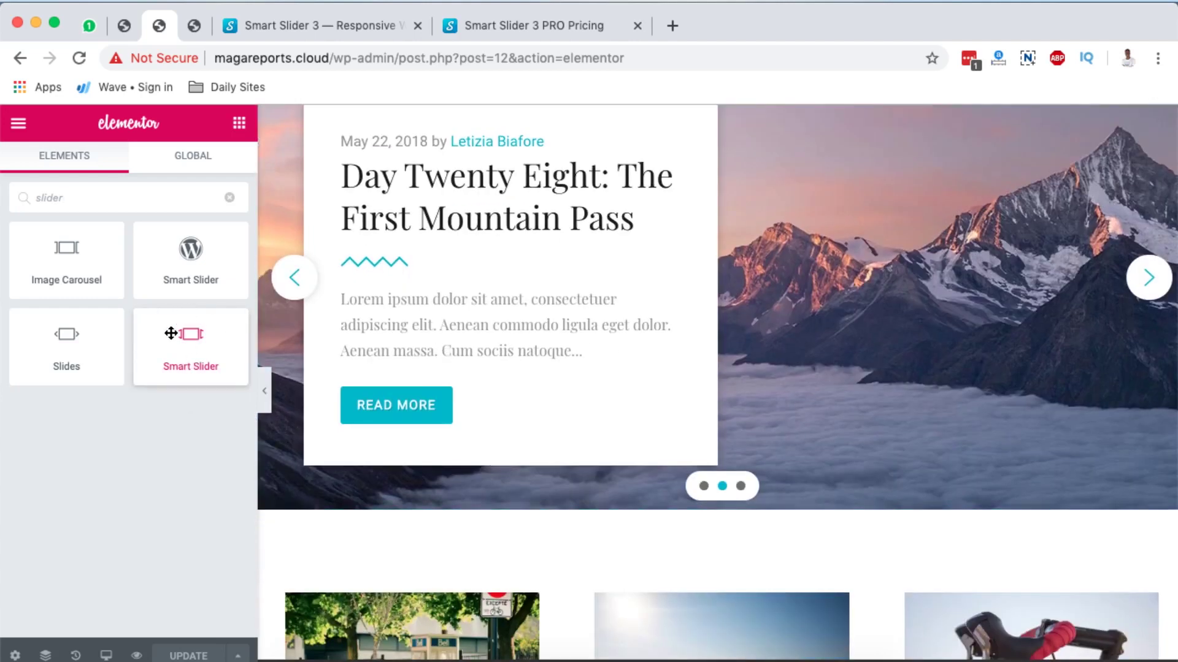
left_click_drag(188, 334, 691, 554)
scroll(609, 389, "down", 3)
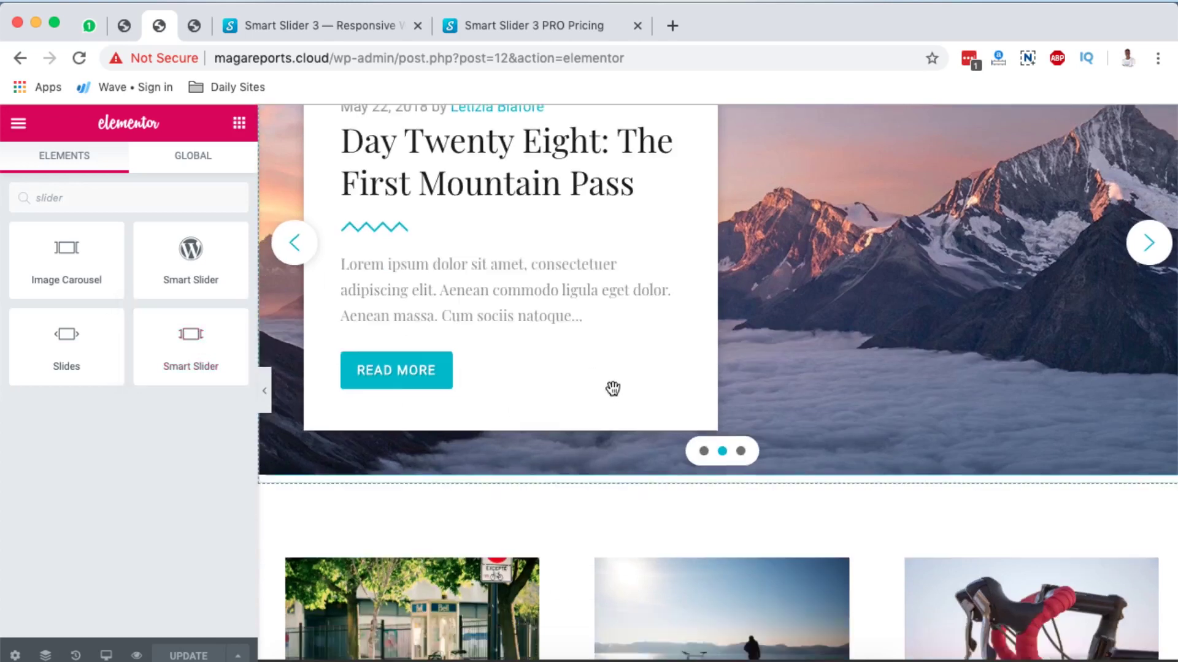
left_click(698, 384)
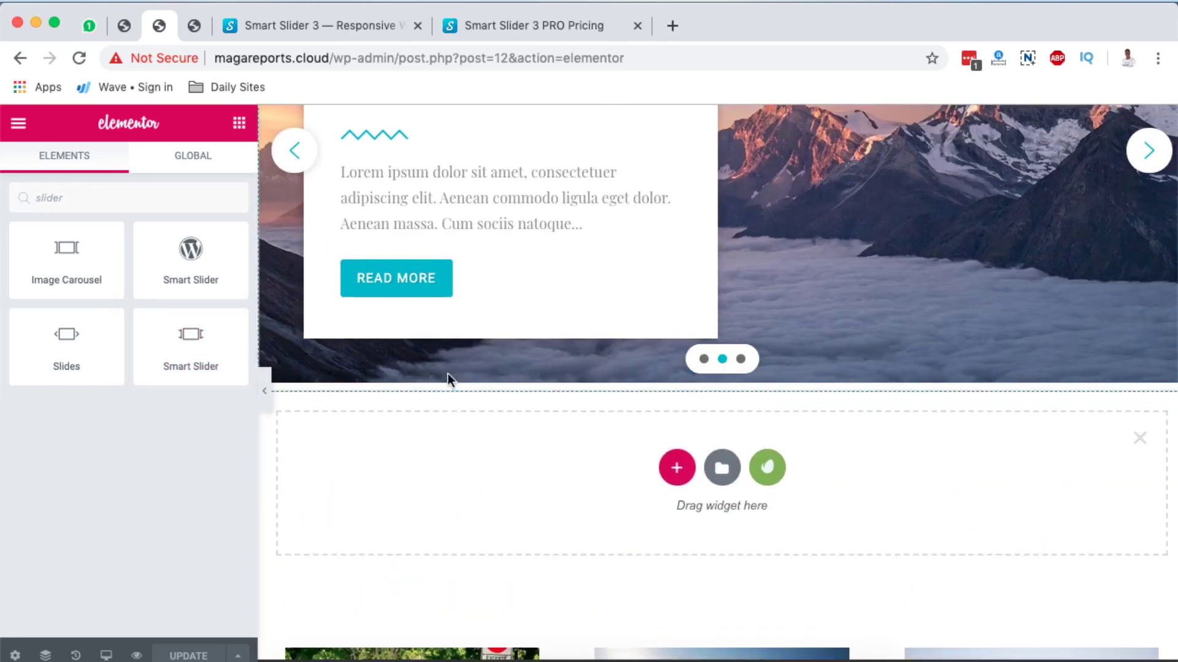
Step: Drop a Smart Slider widget into the new section without picking a slider, then delete it
left_click_drag(182, 319, 706, 488)
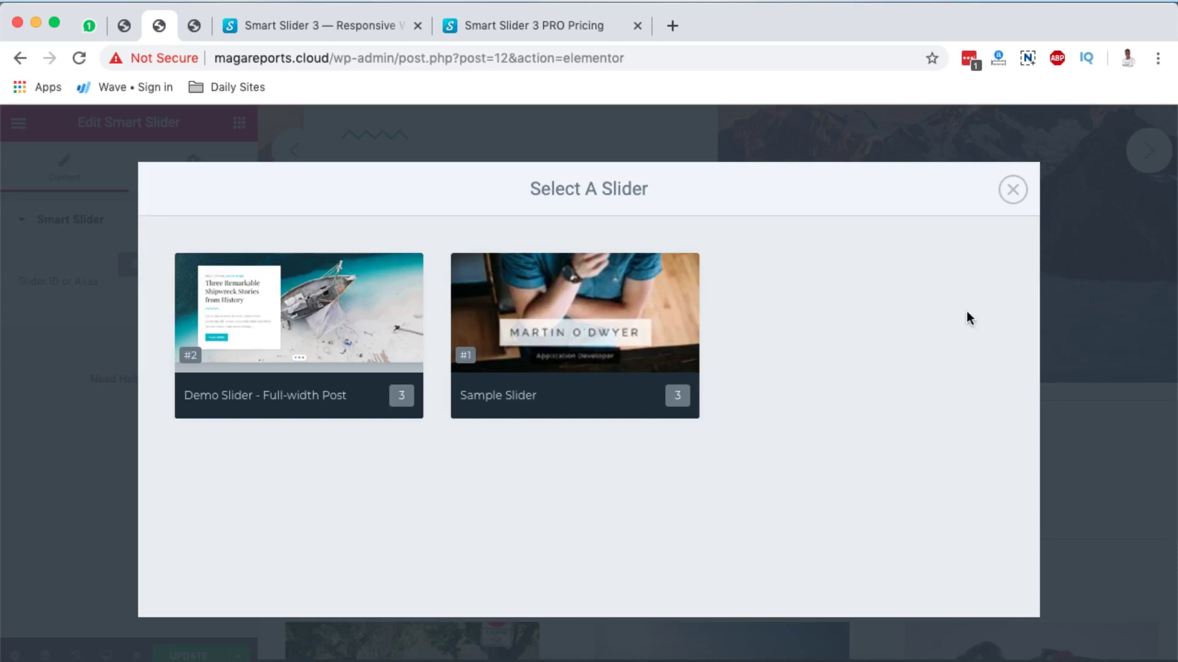
left_click(1012, 192)
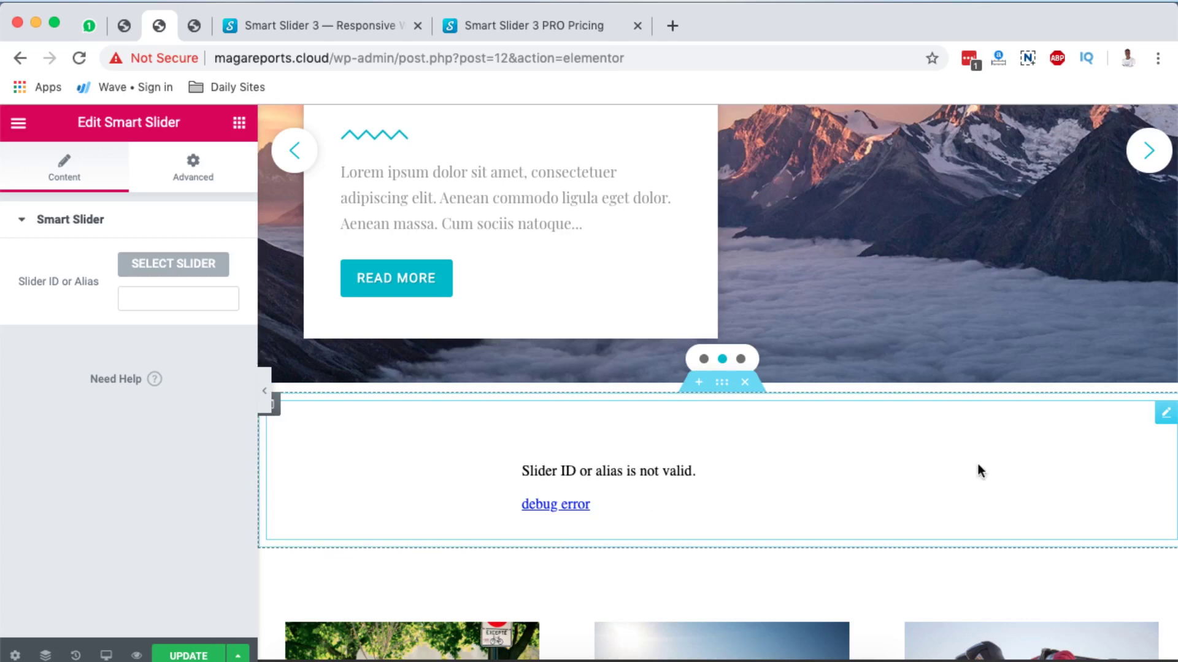
right_click(1163, 422)
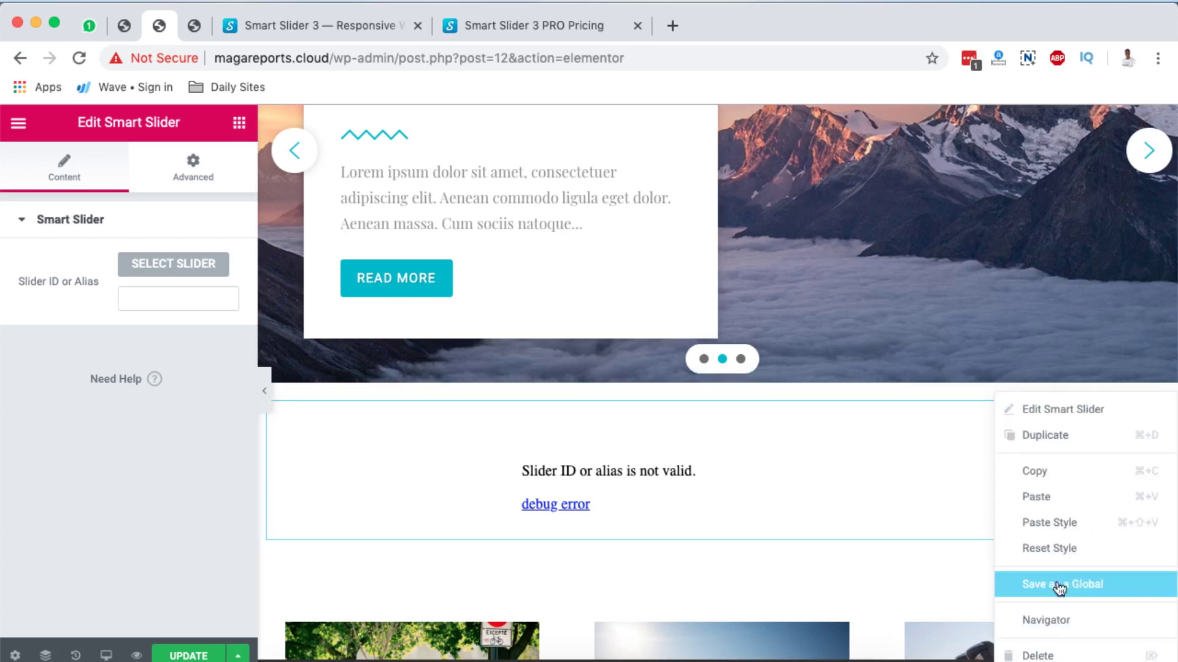
left_click(1040, 657)
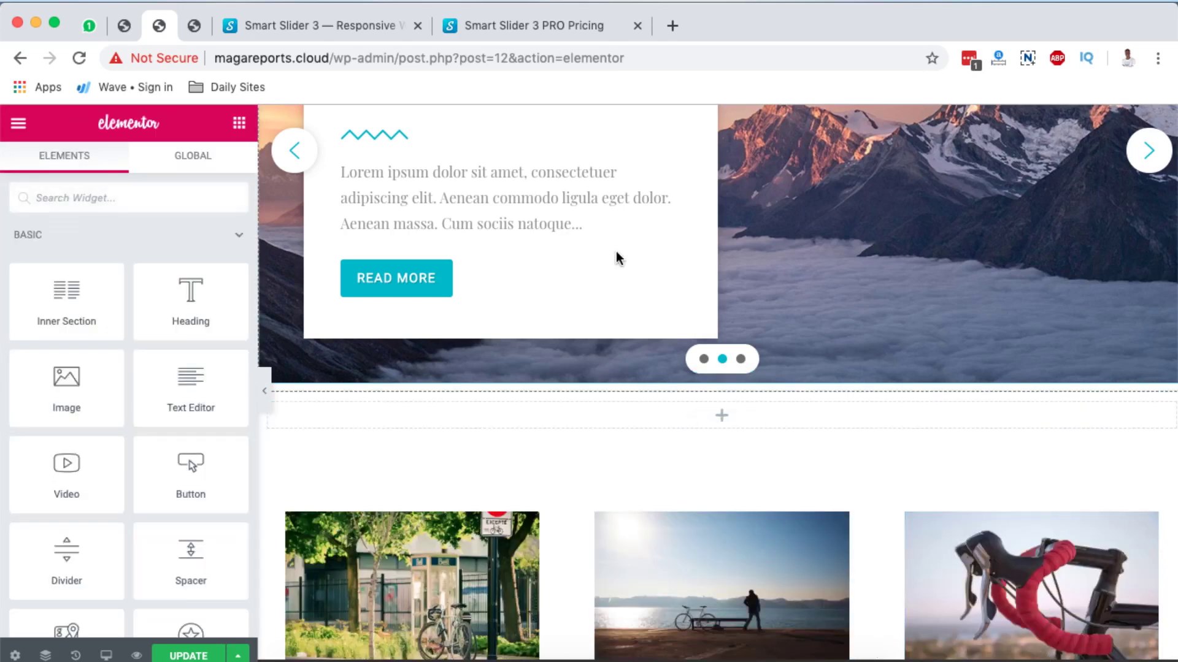
Step: Open the Template Library of example sliders from the Smart Slider dashboard, then close it
left_click(125, 26)
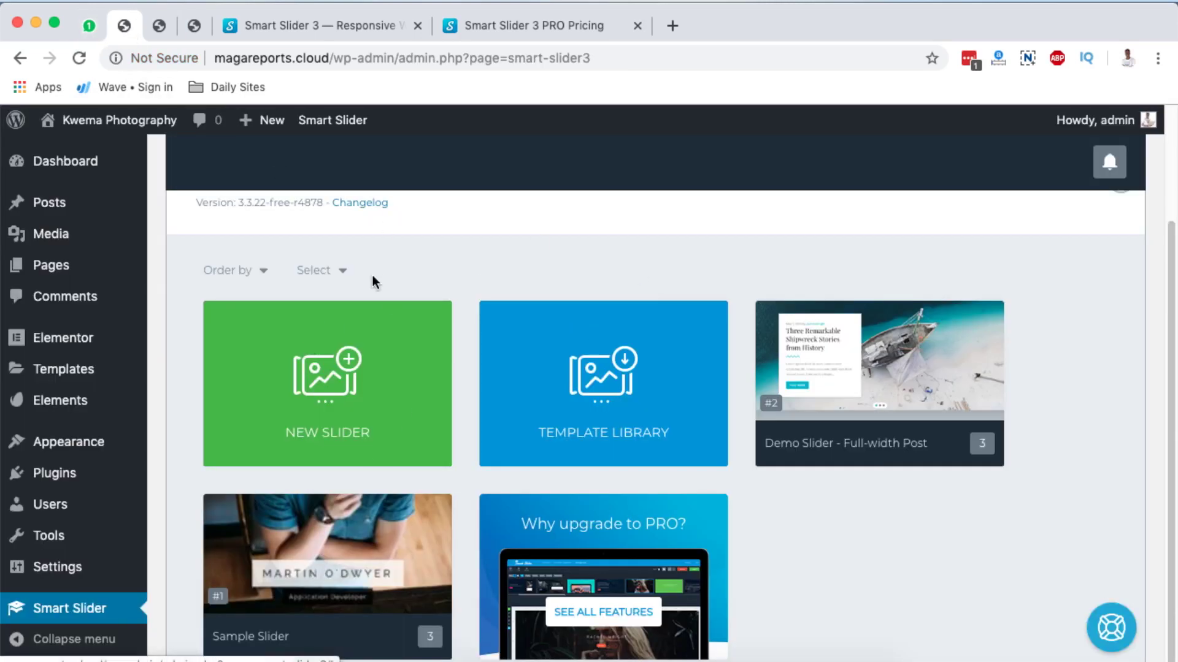
mouse_move(820, 437)
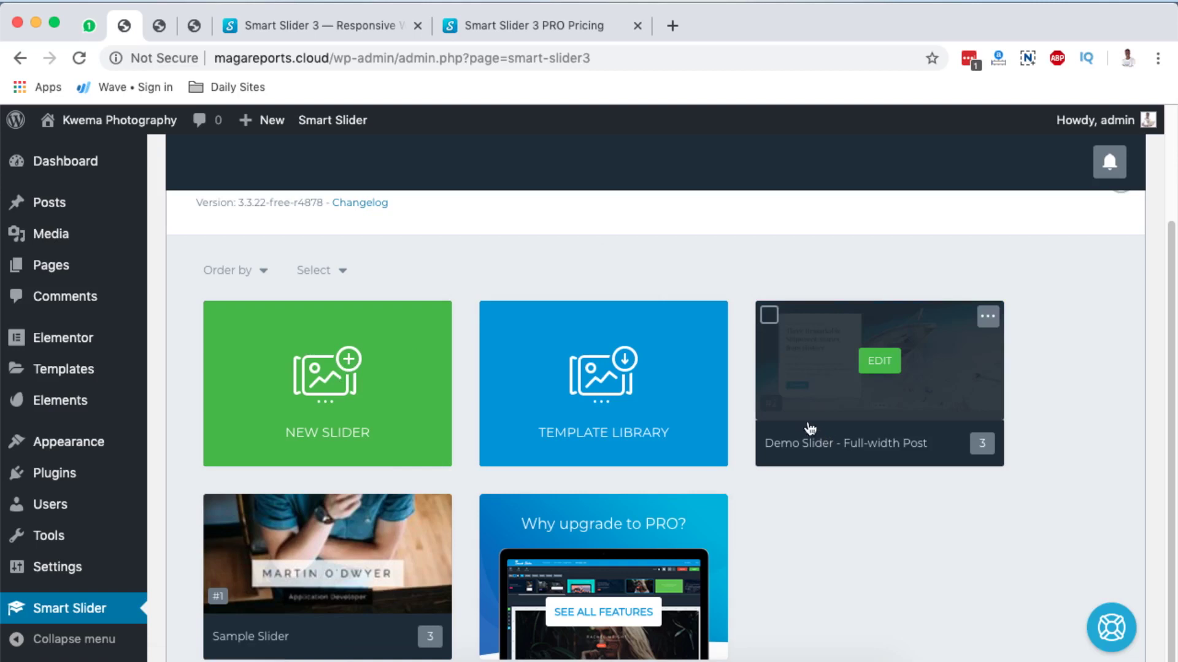
left_click(585, 414)
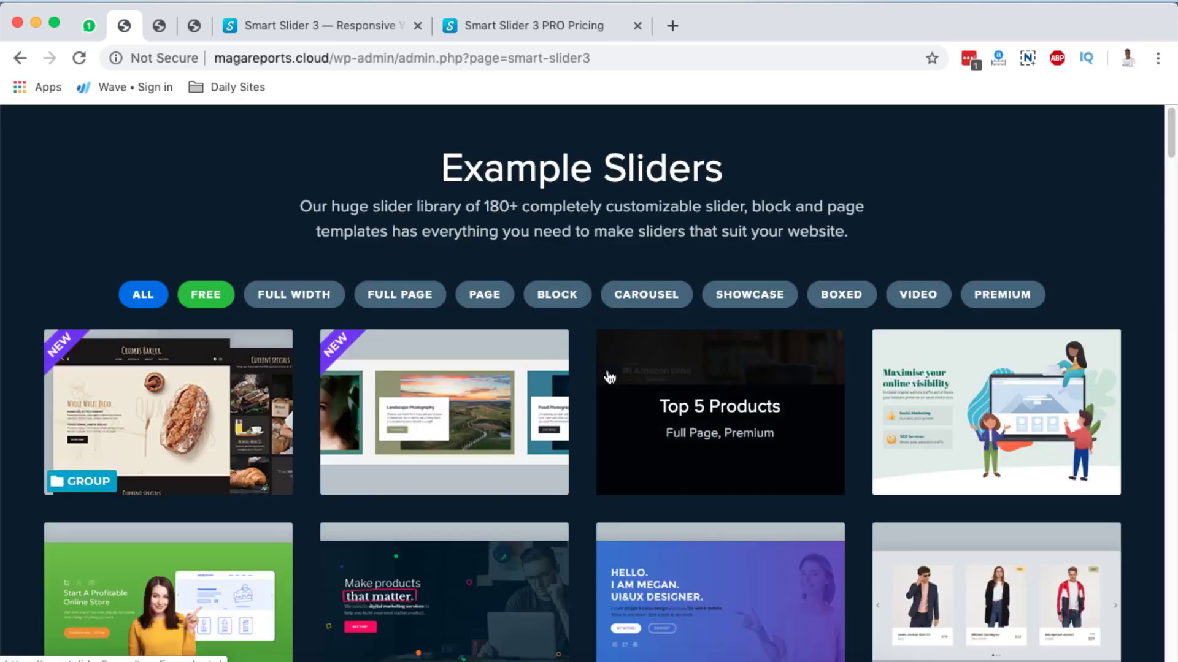
key("Escape")
left_click(564, 418)
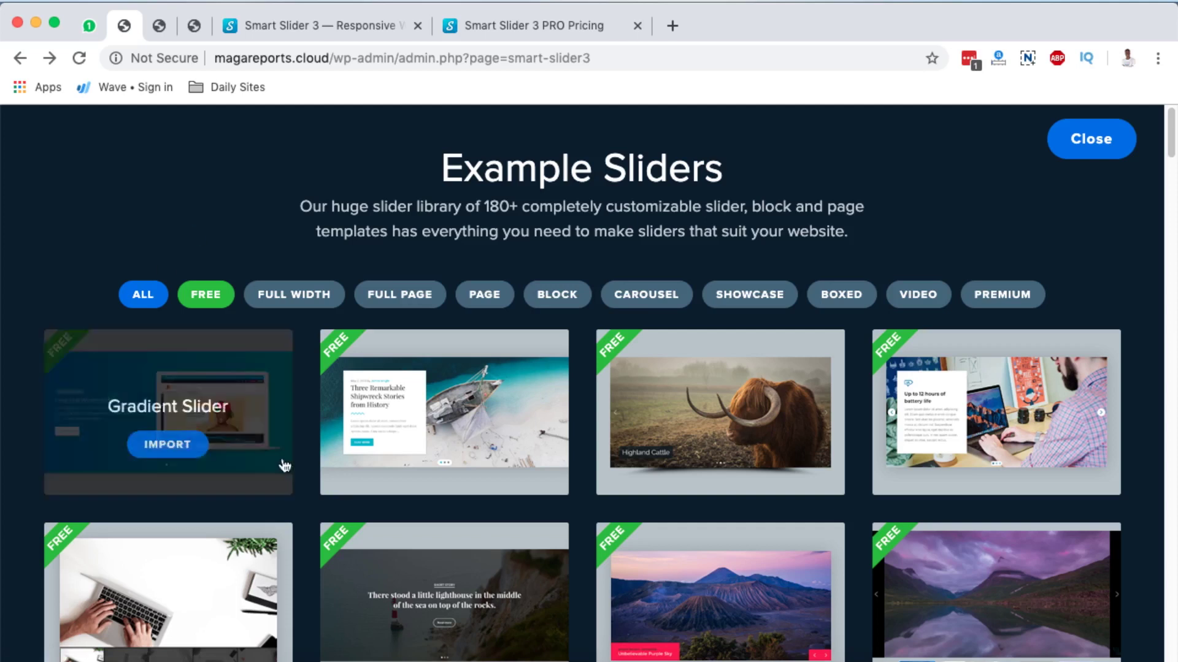
scroll(288, 460, "down", 3)
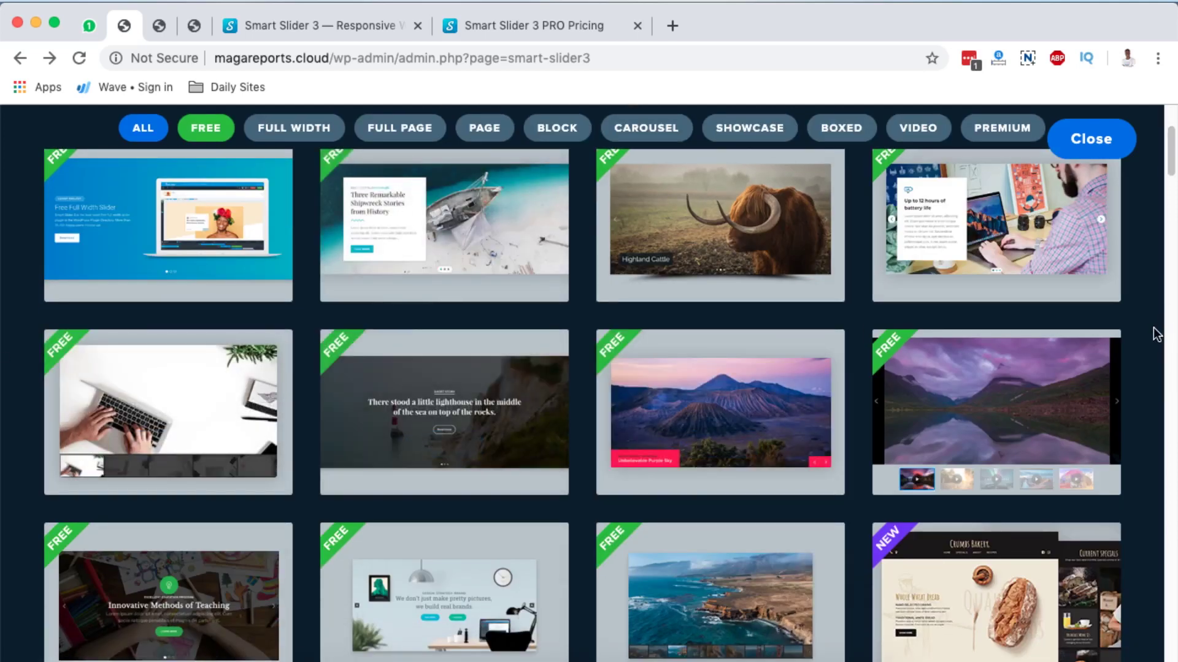
scroll(1156, 334, "up", 1)
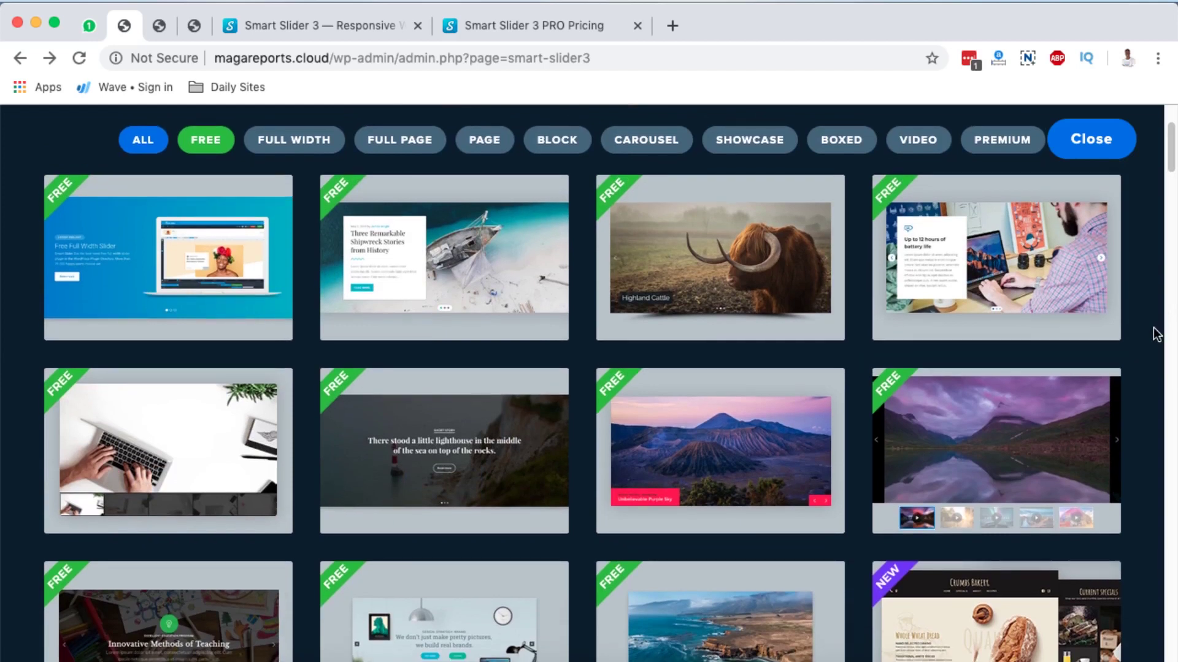
left_click(164, 289)
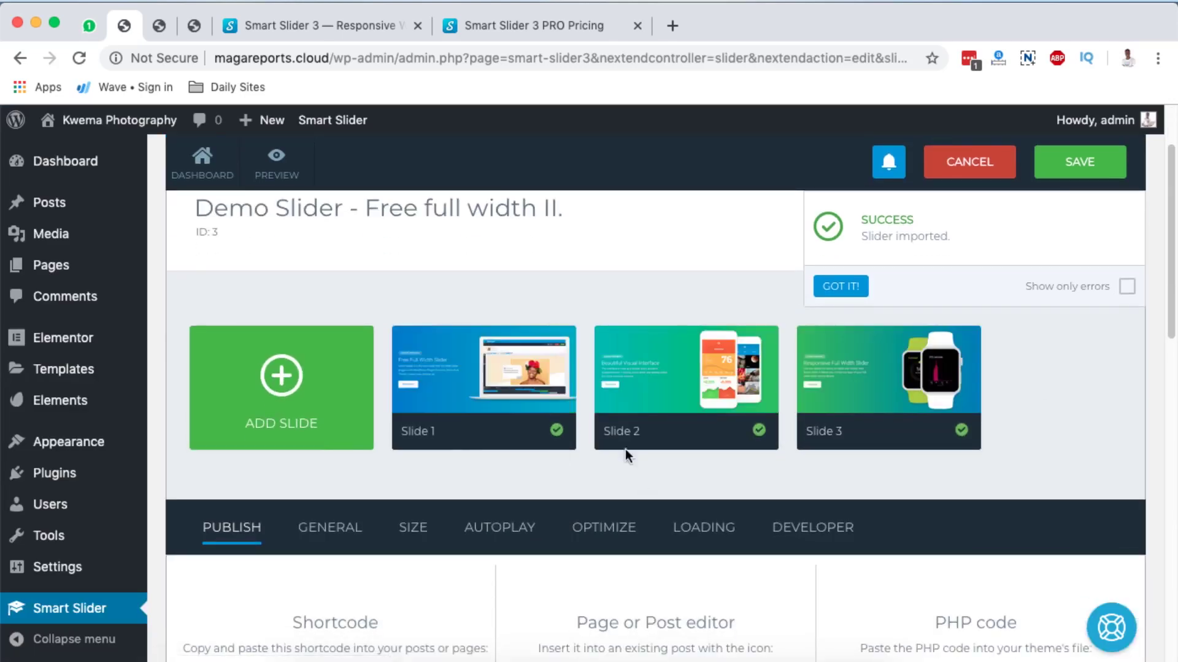
Step: Review the imported slider's publish shortcode [smartslider3 slider=3] and scroll through its Arrows settings
scroll(860, 521, "down", 4)
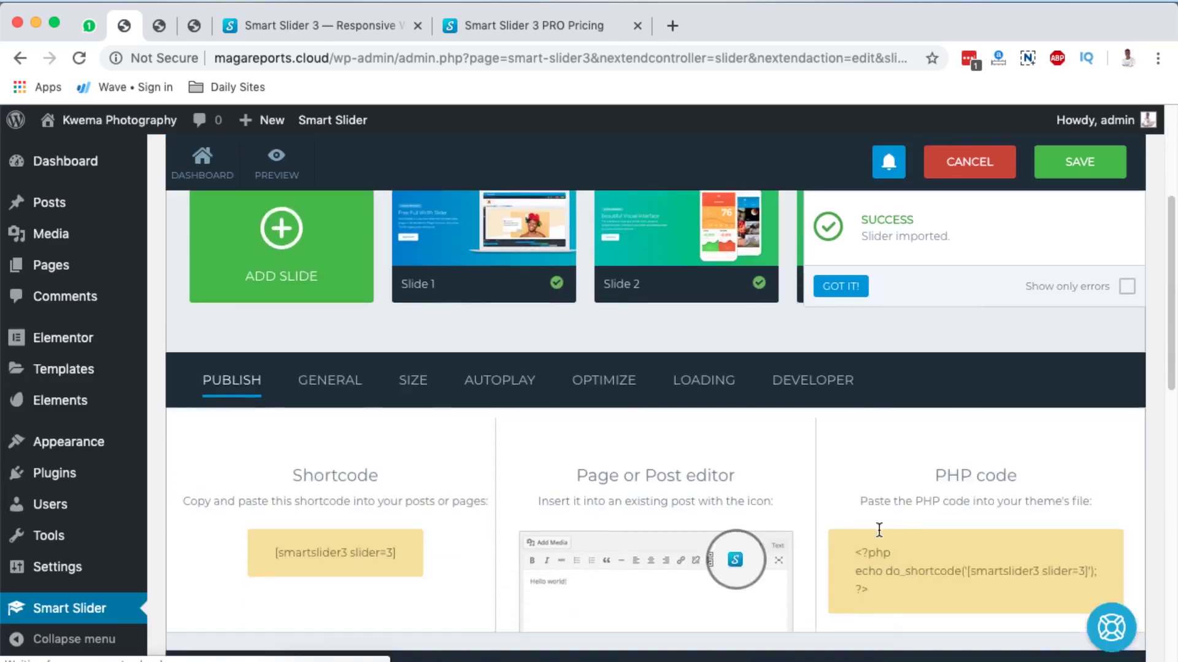
scroll(871, 528, "up", 4)
scroll(877, 528, "down", 4)
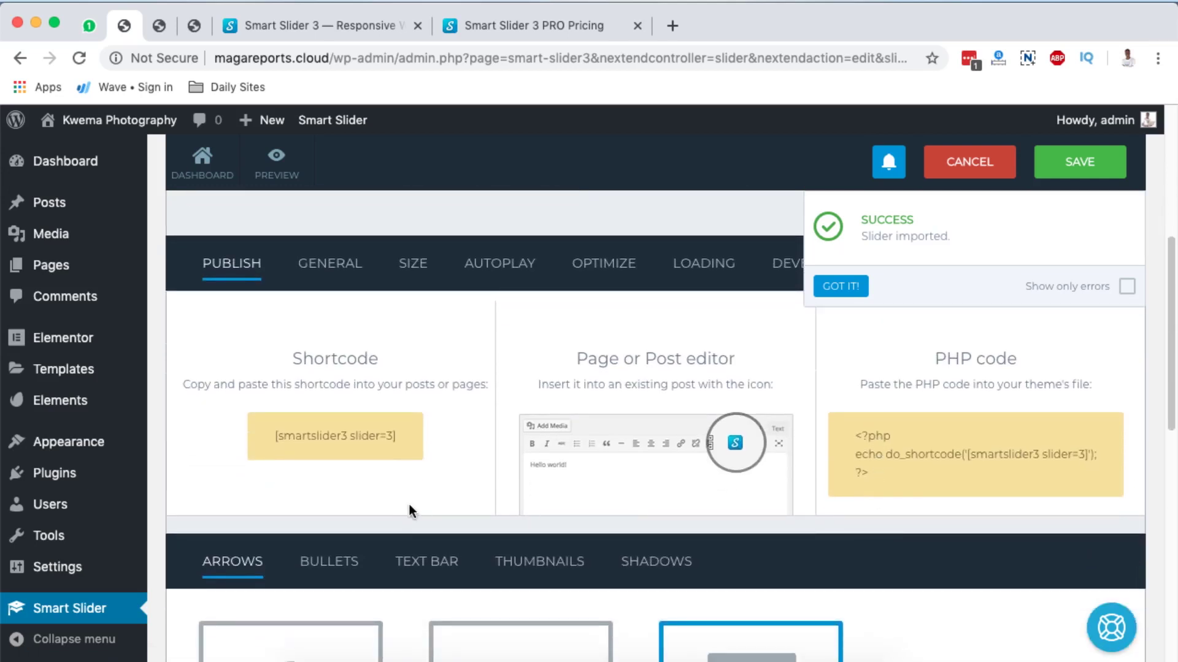
left_click(357, 434)
left_click(643, 380)
scroll(681, 317, "down", 5)
scroll(681, 317, "up", 2)
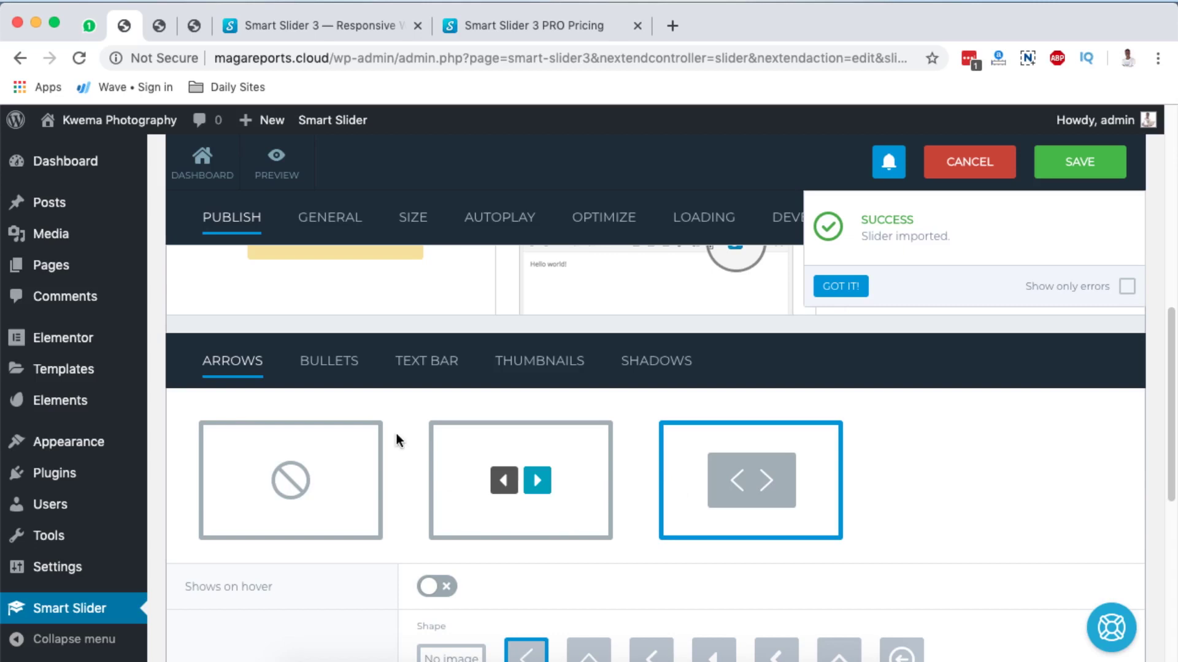
scroll(591, 378, "down", 4)
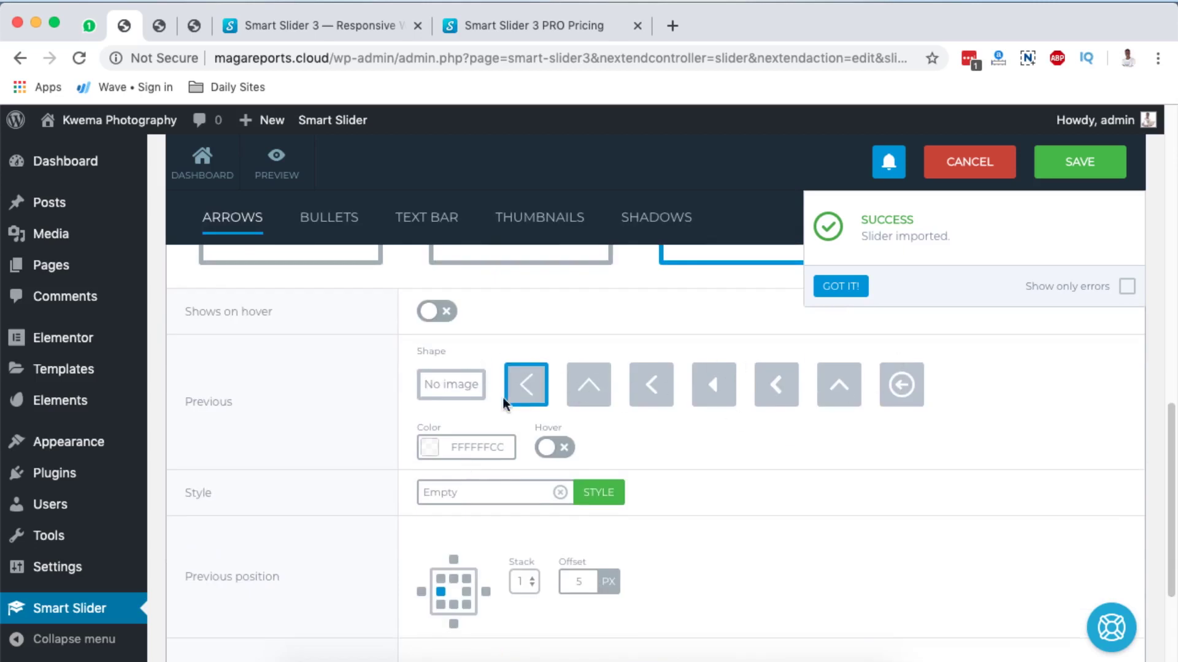
scroll(652, 473, "down", 2)
scroll(598, 537, "down", 2)
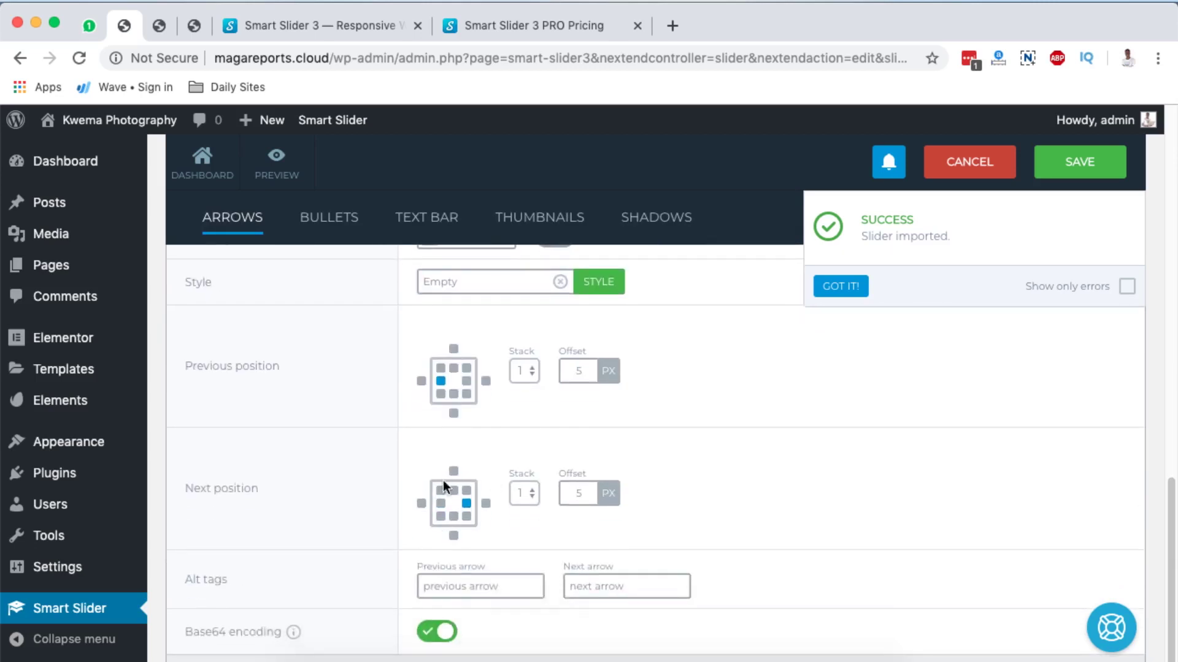
scroll(675, 500, "up", 6)
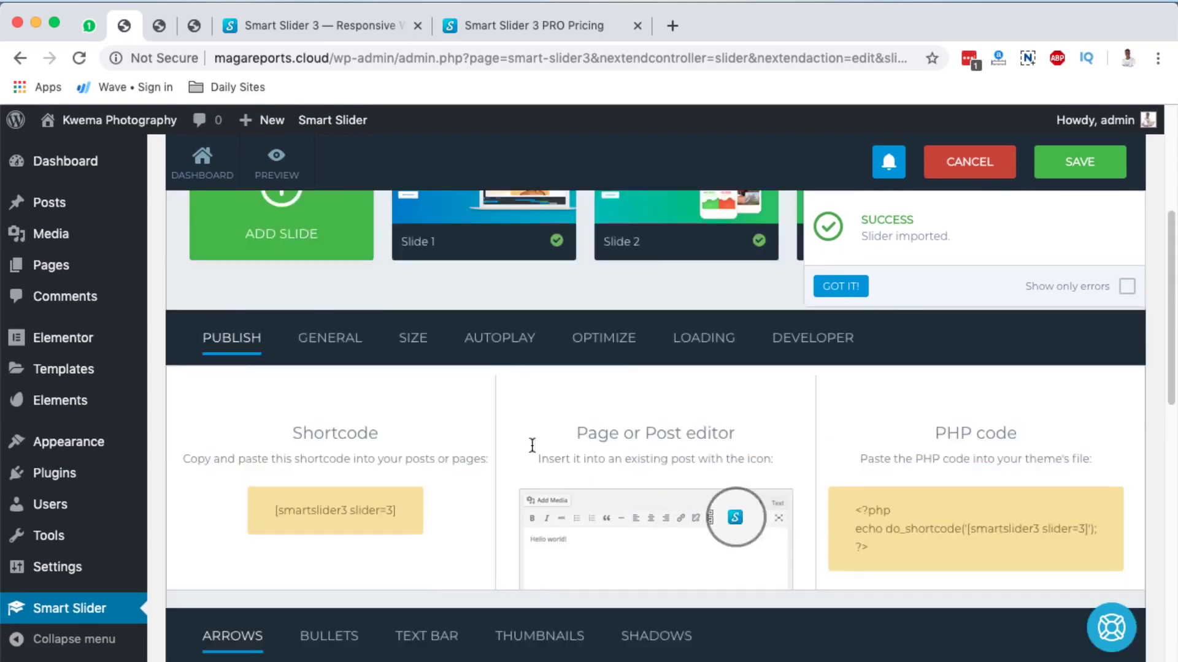
scroll(481, 454, "down", 1)
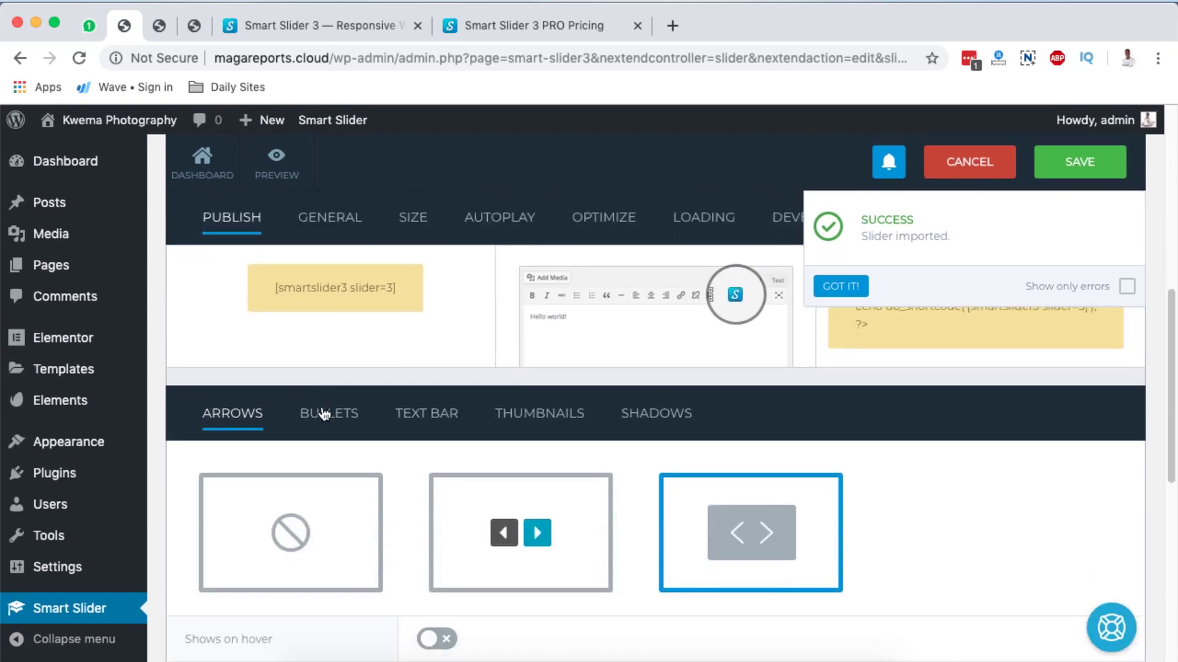
Step: Look through the imported slider's Bullets, Text Bar, Thumbnails and Shadows navigation settings
left_click(323, 412)
scroll(560, 509, "down", 2)
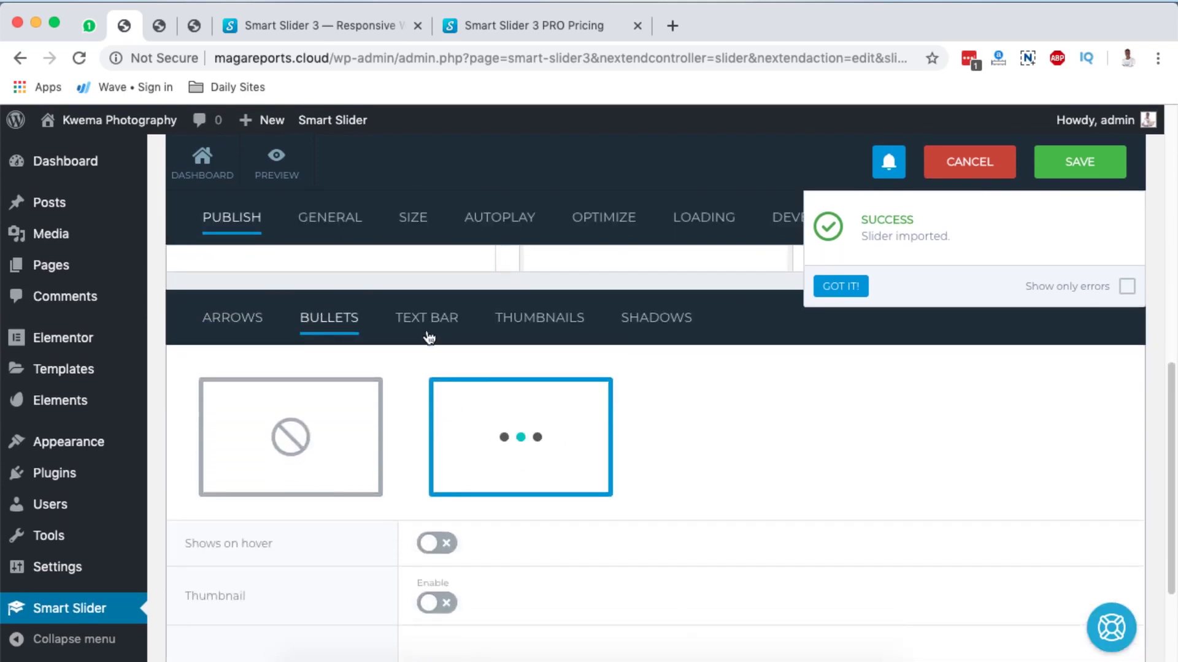
scroll(491, 534, "down", 2)
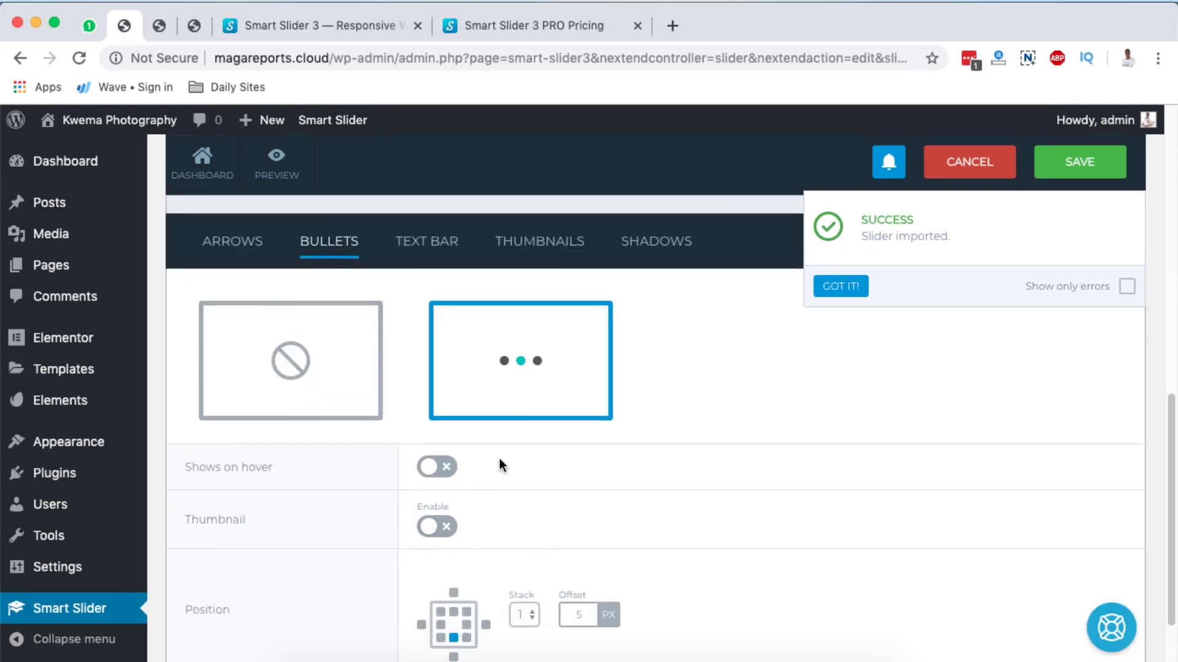
scroll(540, 598, "down", 2)
scroll(540, 598, "up", 5)
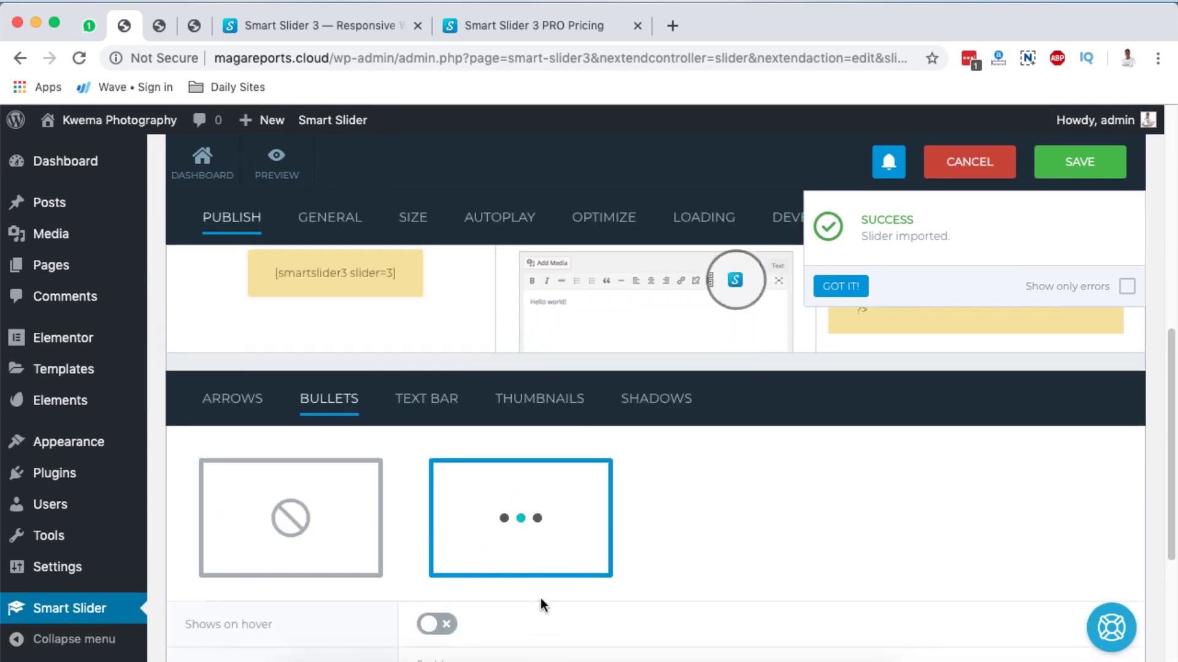
left_click(420, 416)
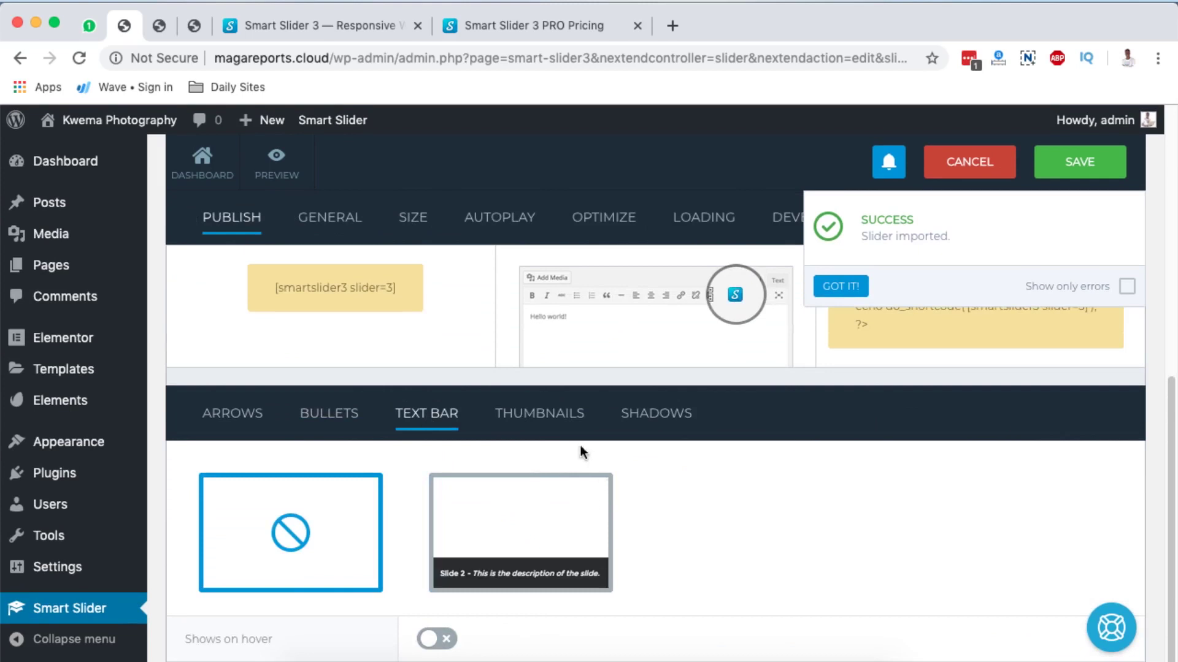
scroll(613, 571, "down", 1)
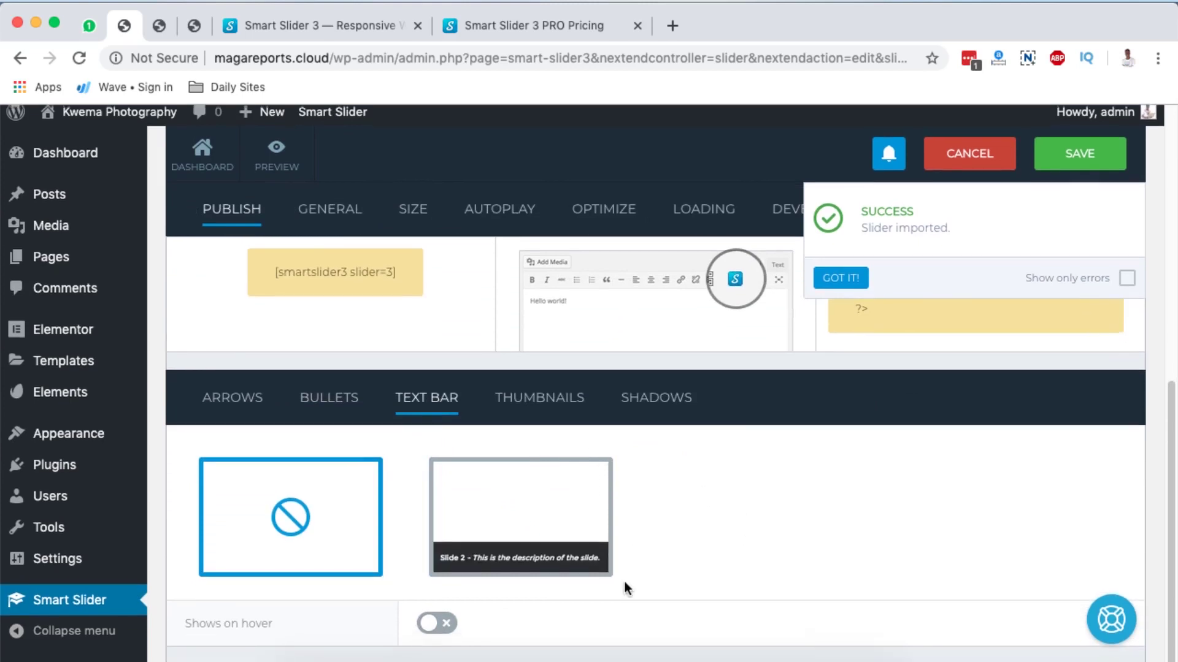
left_click(539, 410)
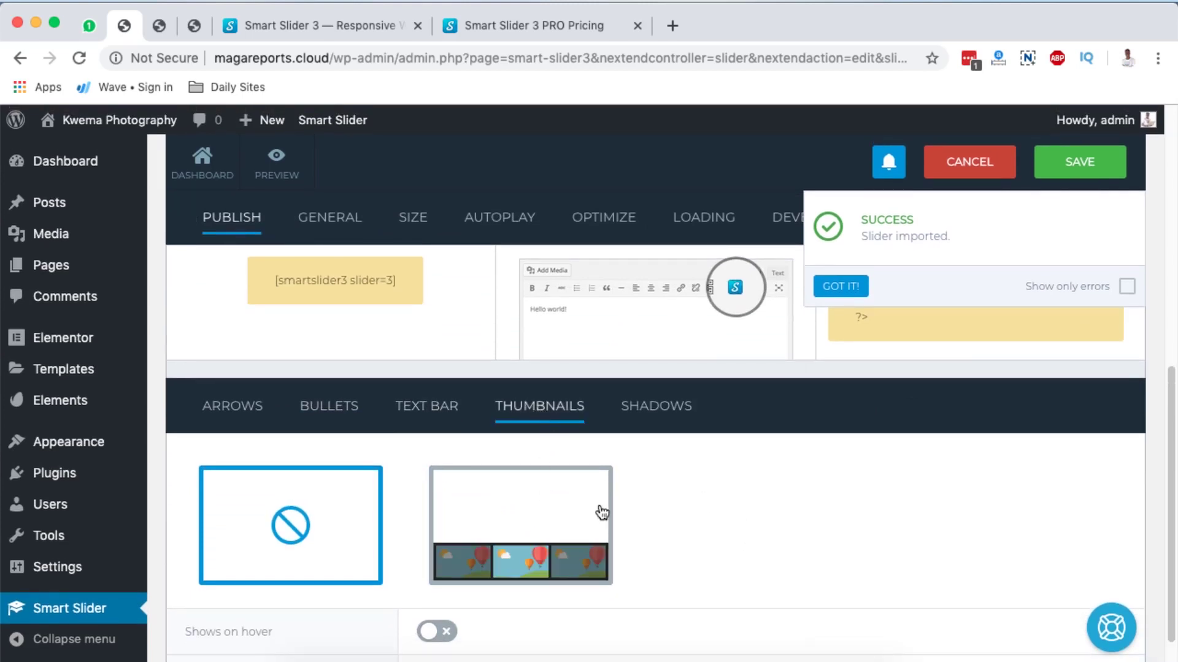
scroll(678, 576, "down", 2)
scroll(678, 576, "up", 3)
left_click(652, 437)
scroll(653, 438, "up", 1)
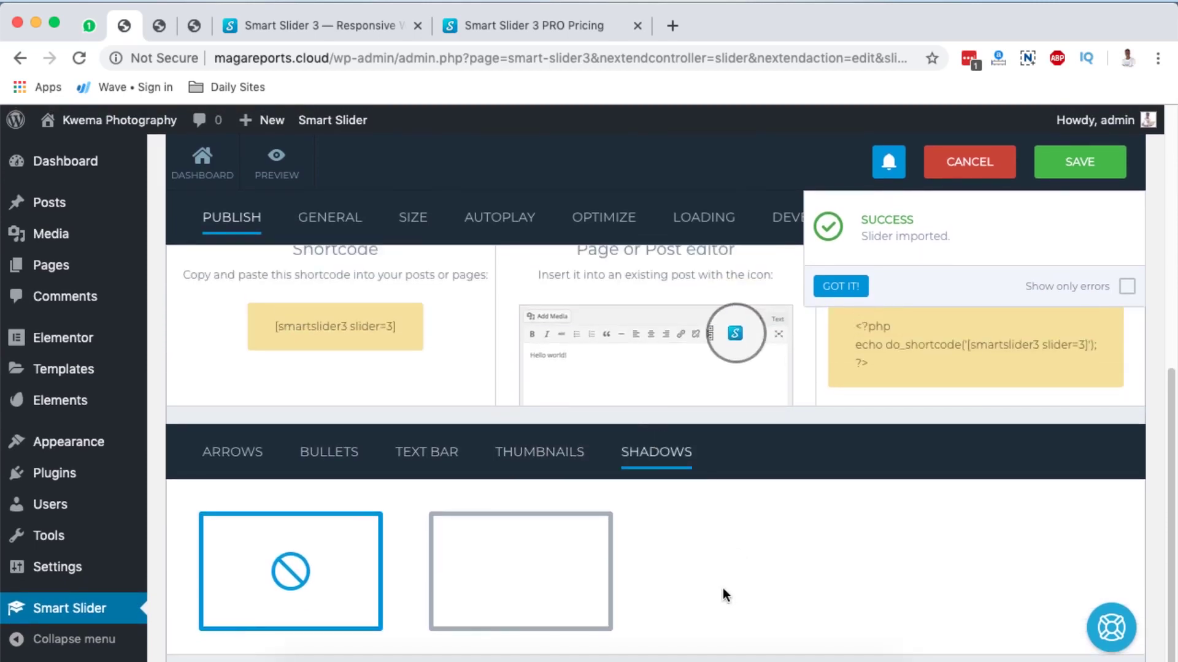
scroll(723, 587, "up", 5)
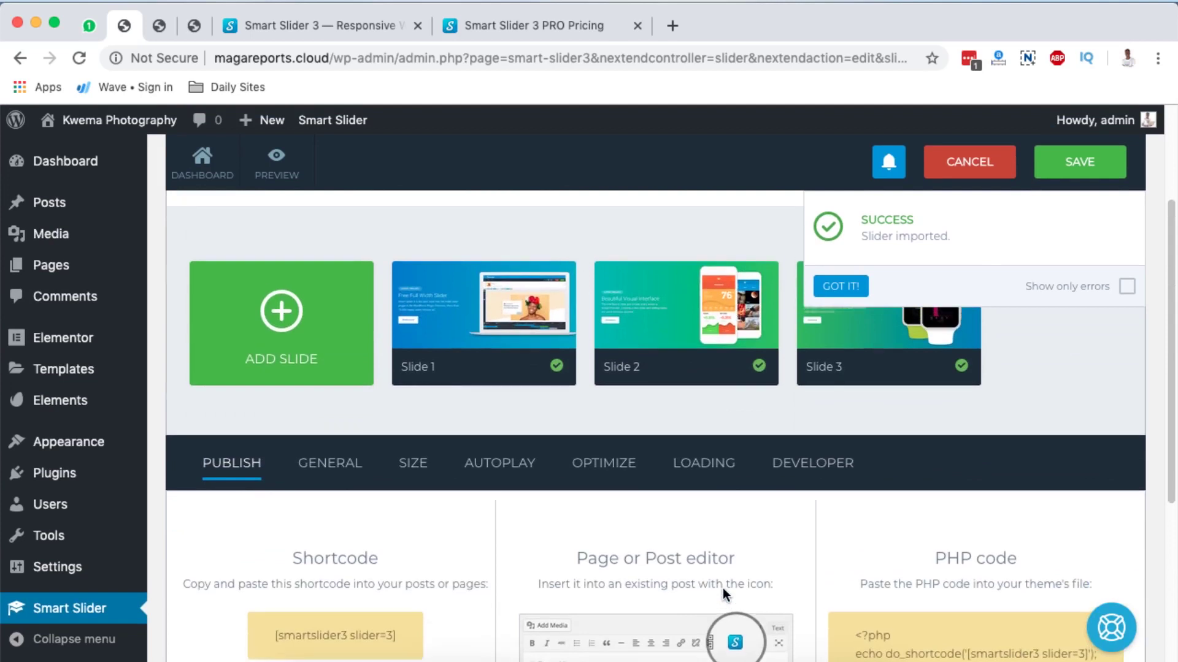
Step: Check the General, Optimize, Autoplay and Developer tabs, then save 'Demo Slider - Free full width II.'
left_click(330, 467)
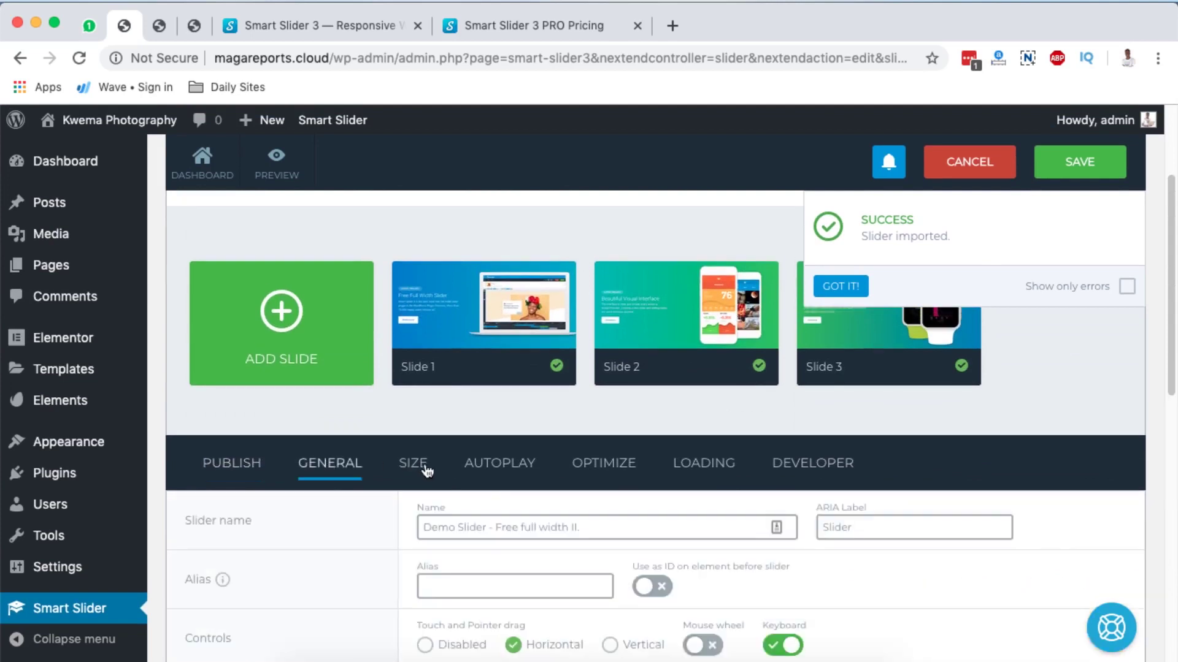
left_click(604, 463)
scroll(507, 343, "down", 2)
left_click(518, 340)
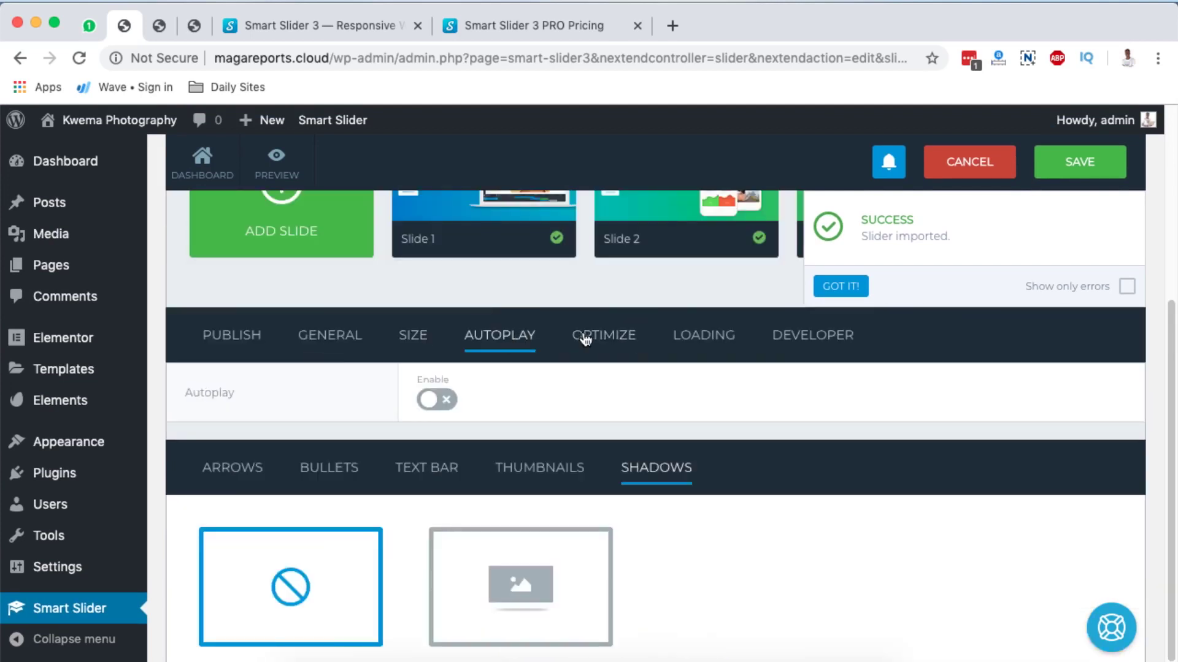
left_click(812, 335)
scroll(764, 326, "up", 5)
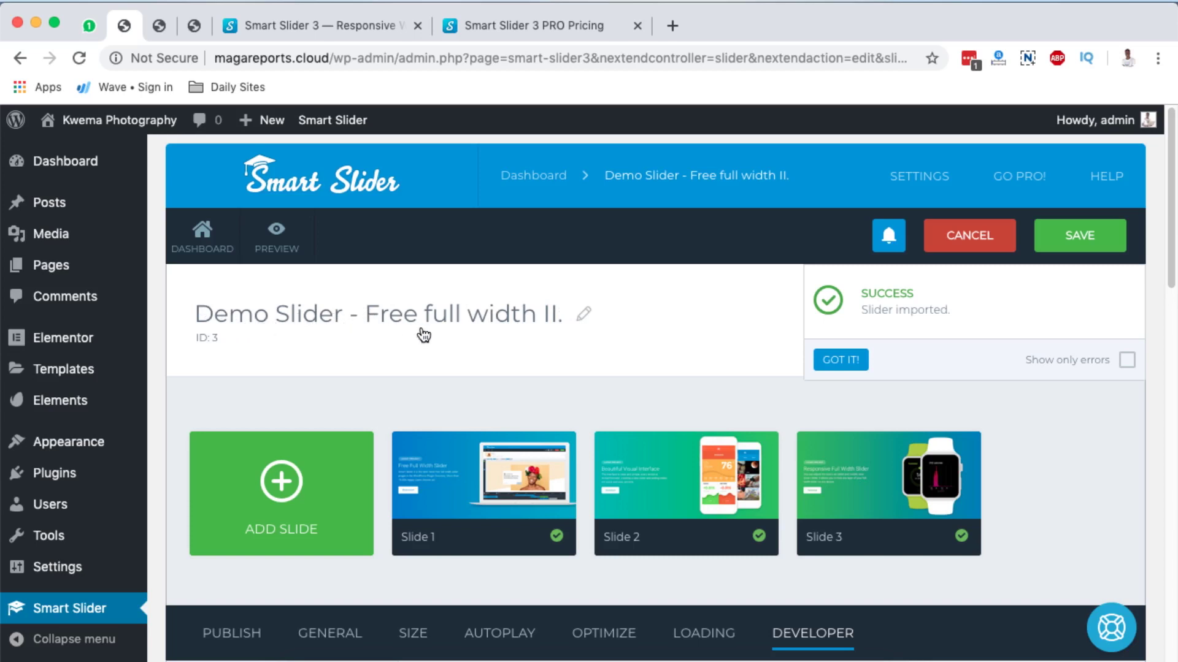
left_click(1100, 239)
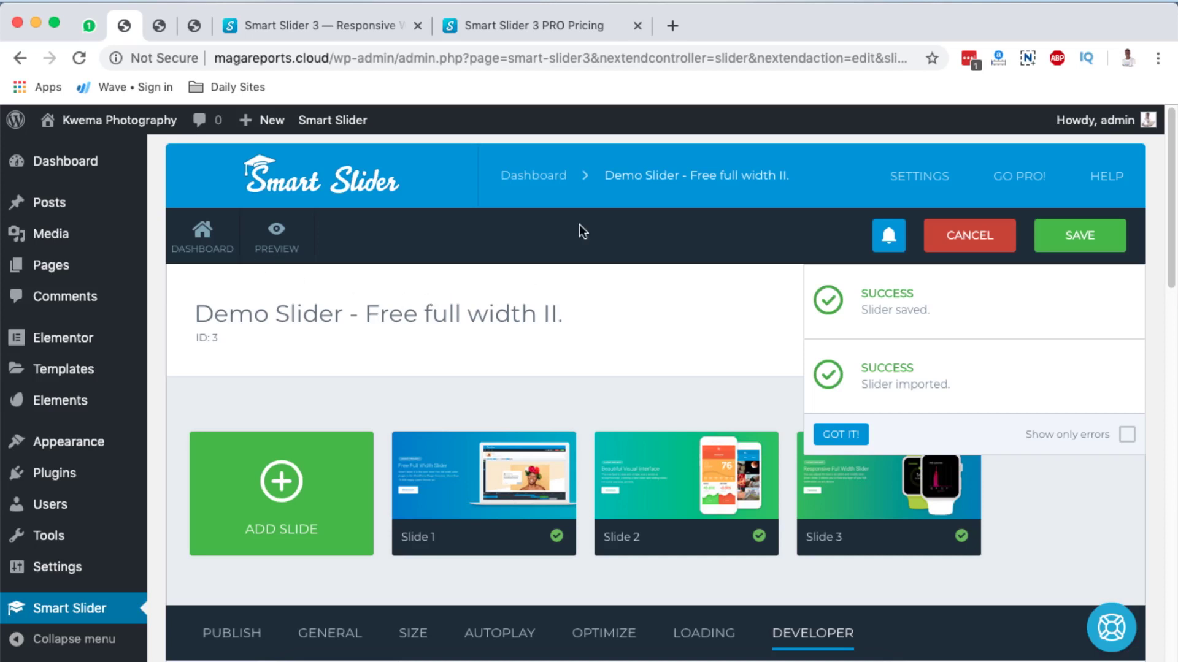
key("ctrl+Tab")
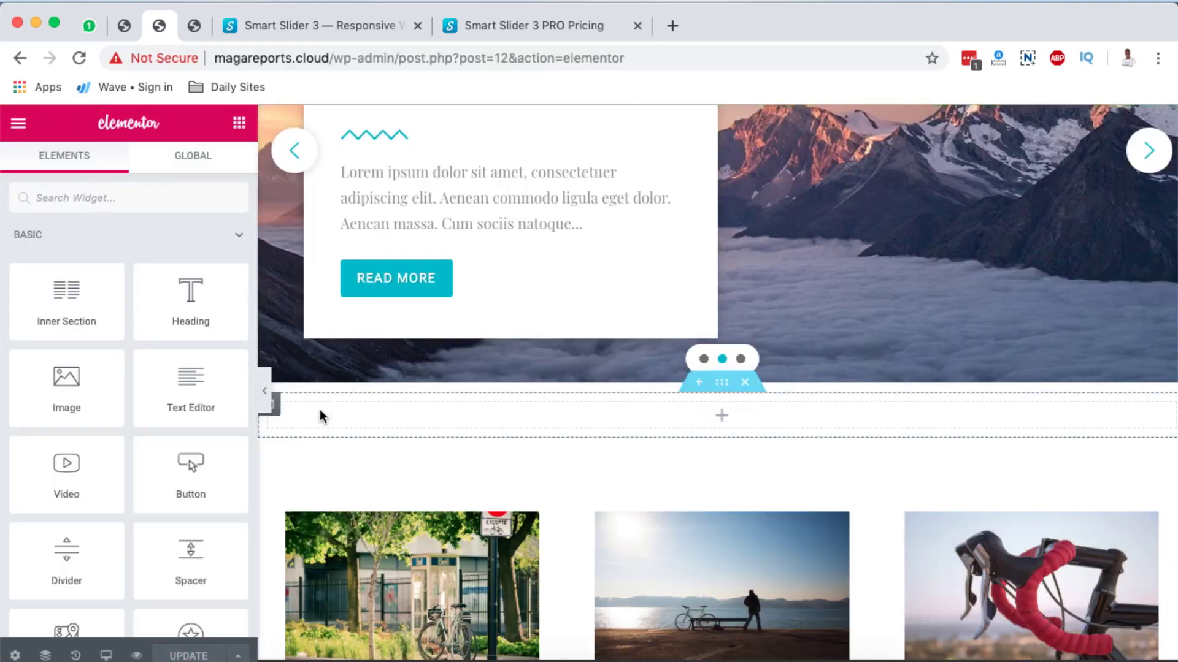
Step: Search 'sli', drop an unconfigured Smart Slider widget into the empty section, then reload the editor
mouse_move(699, 402)
left_click(149, 194)
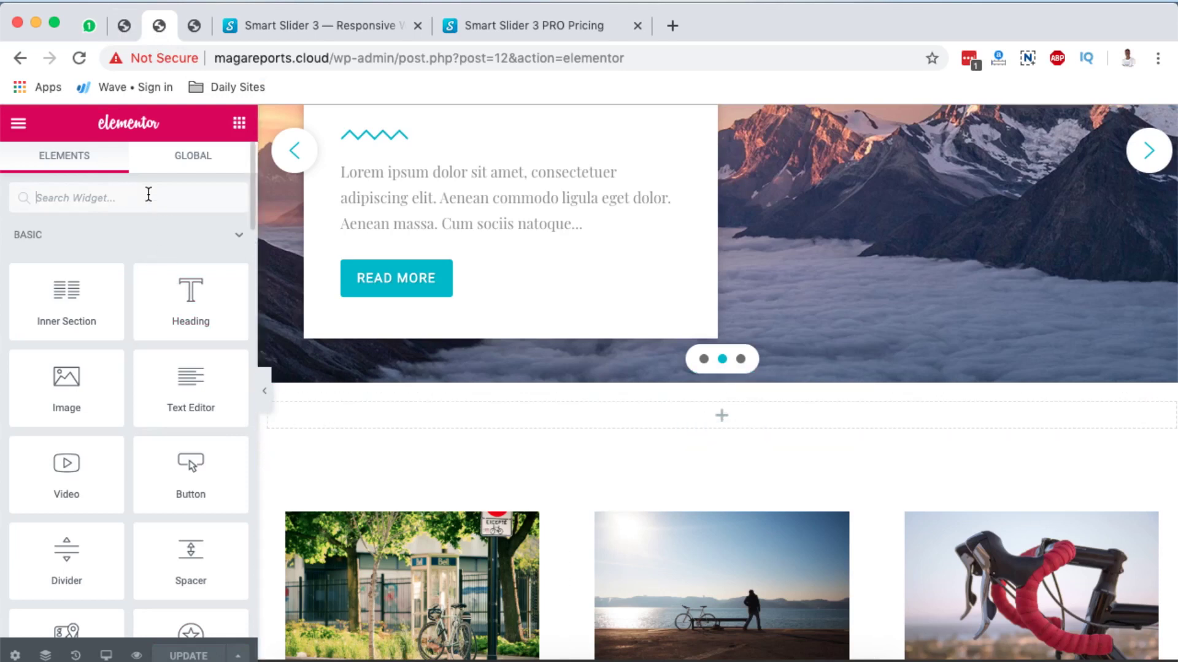
type("sli")
left_click_drag(193, 347, 663, 410)
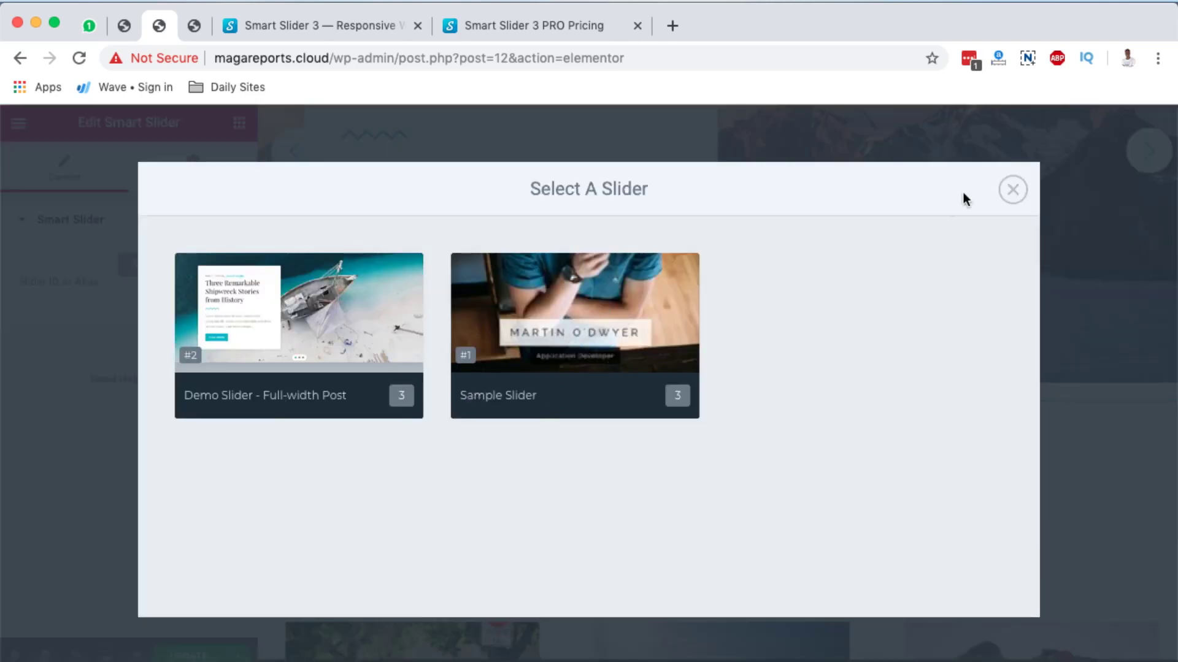
left_click(1014, 190)
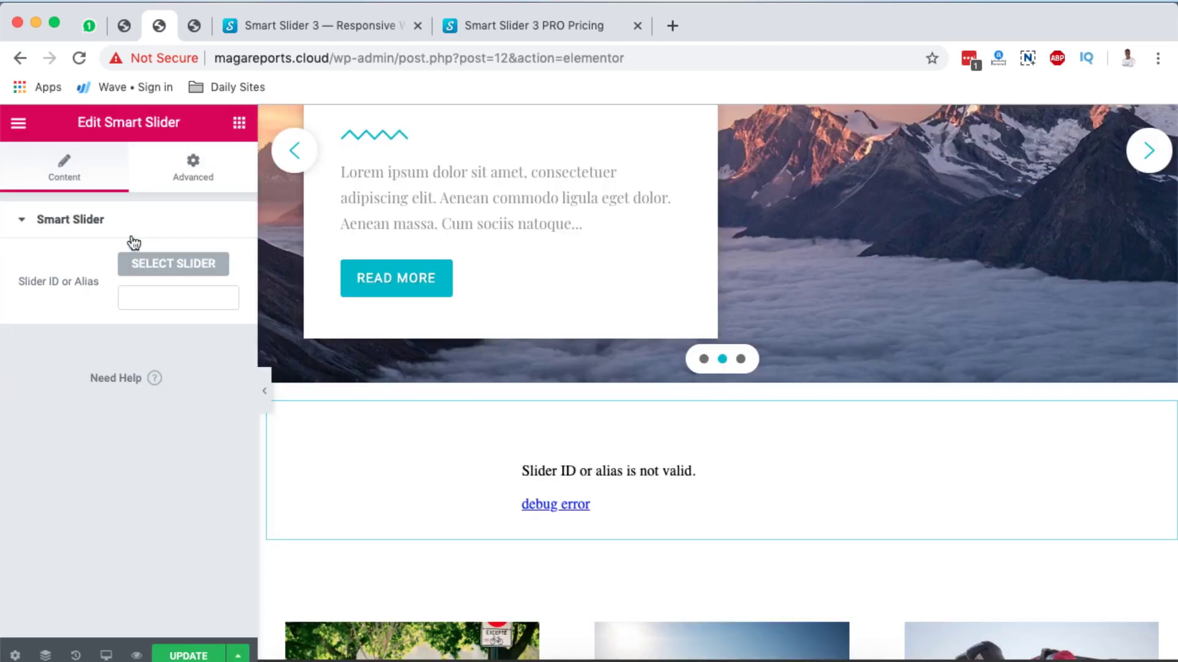
left_click(79, 58)
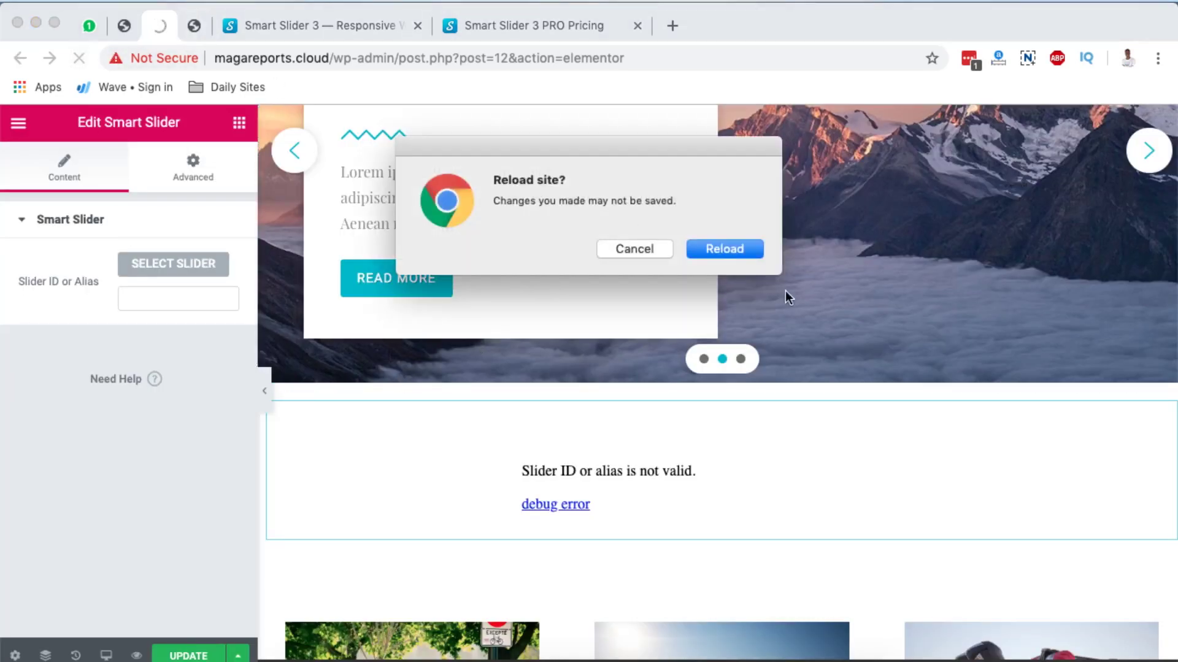
left_click(724, 249)
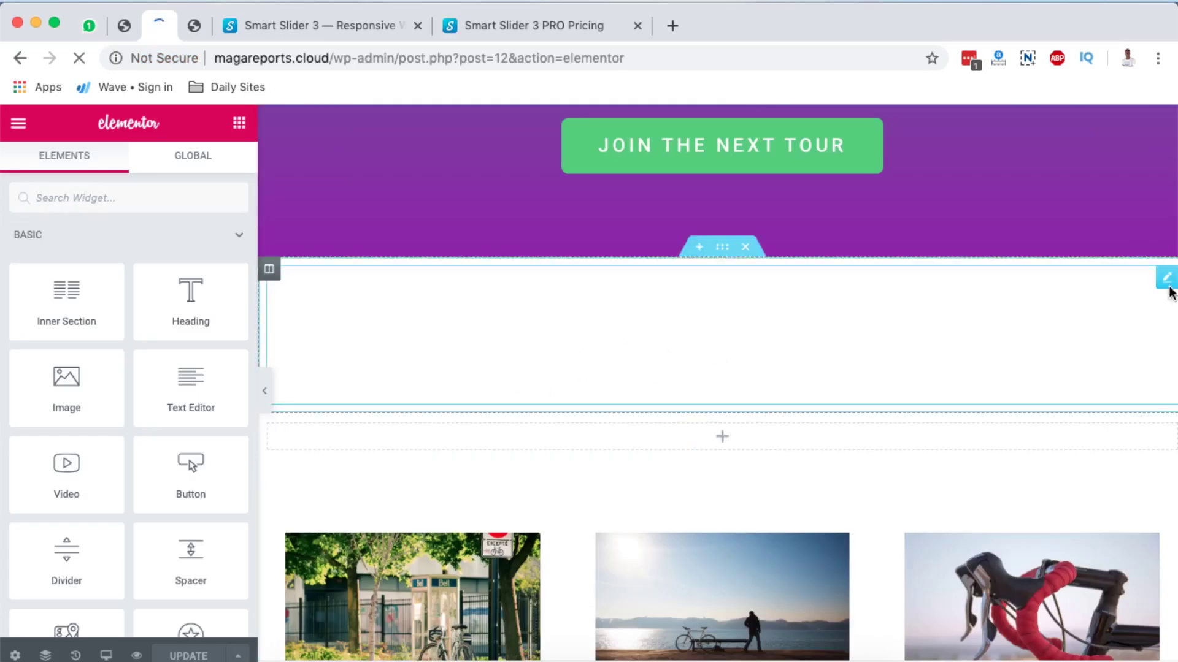
Step: Replace the leftover empty section with a Smart Slider widget showing slider 3, Demo Slider - Free full width II
right_click(1168, 290)
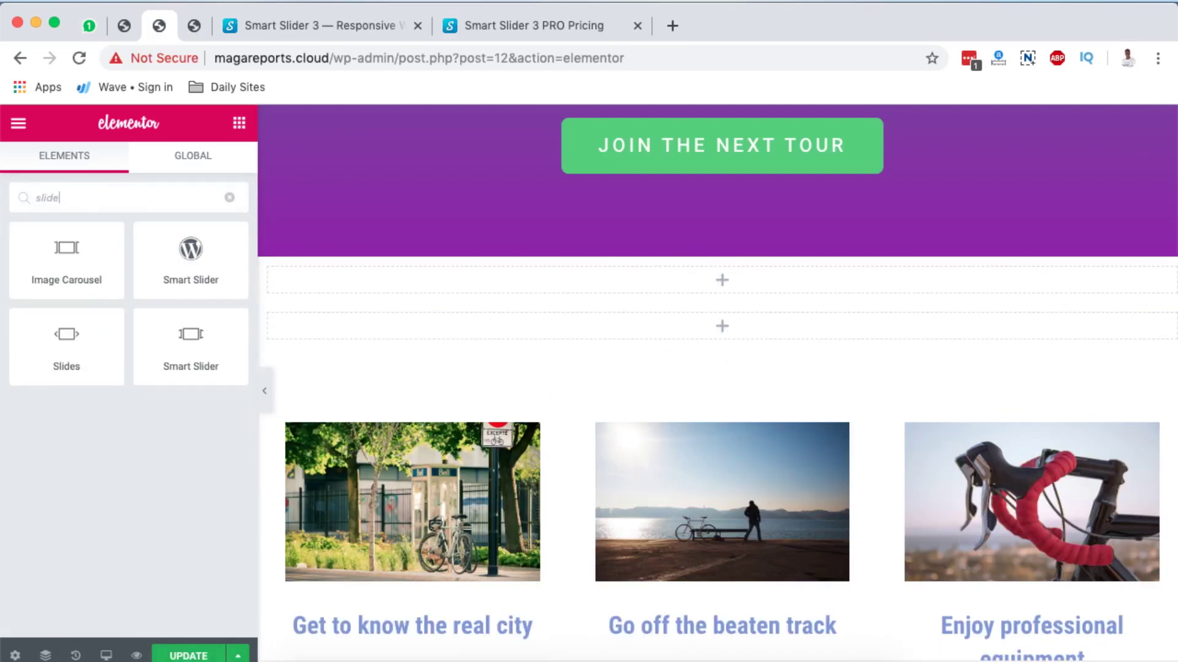
left_click_drag(205, 360, 732, 329)
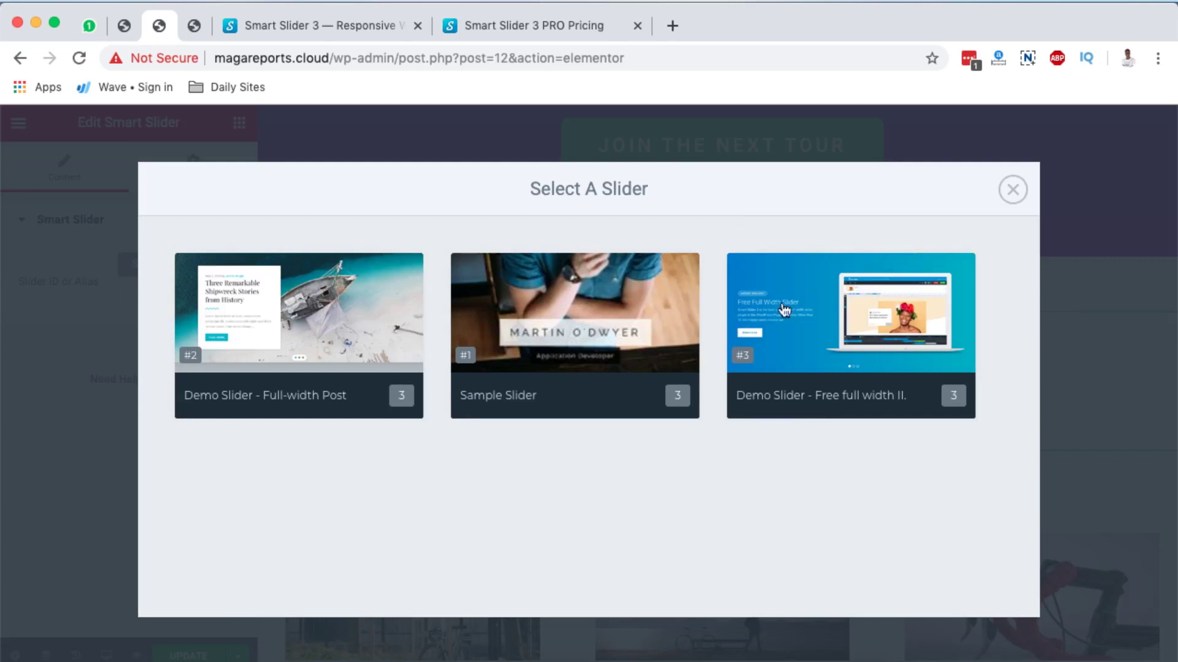
left_click(867, 353)
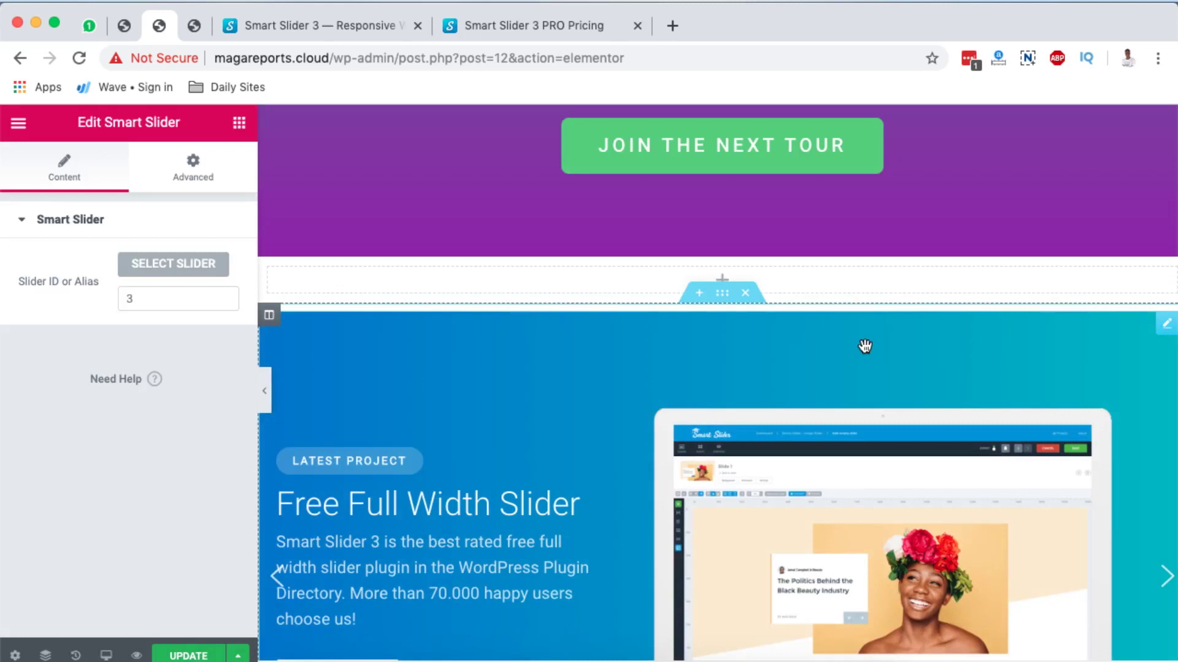
Step: Preview the Free full width II. slider through its three slides at full width, then save the page
left_click(265, 391)
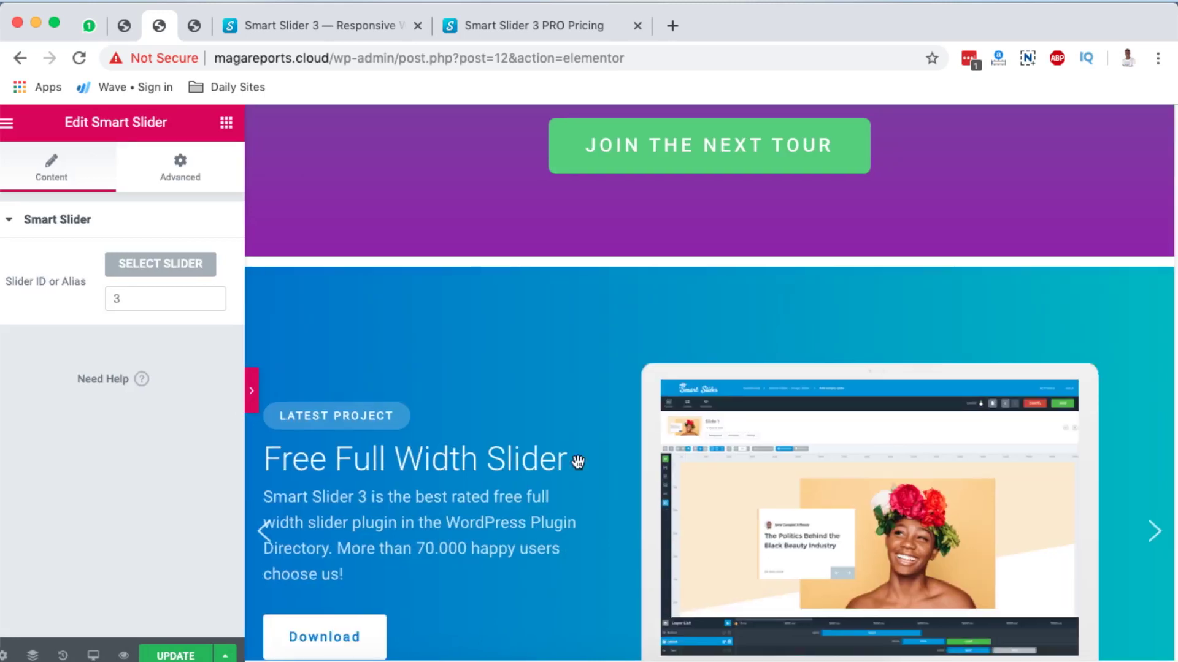
scroll(661, 502, "down", 3)
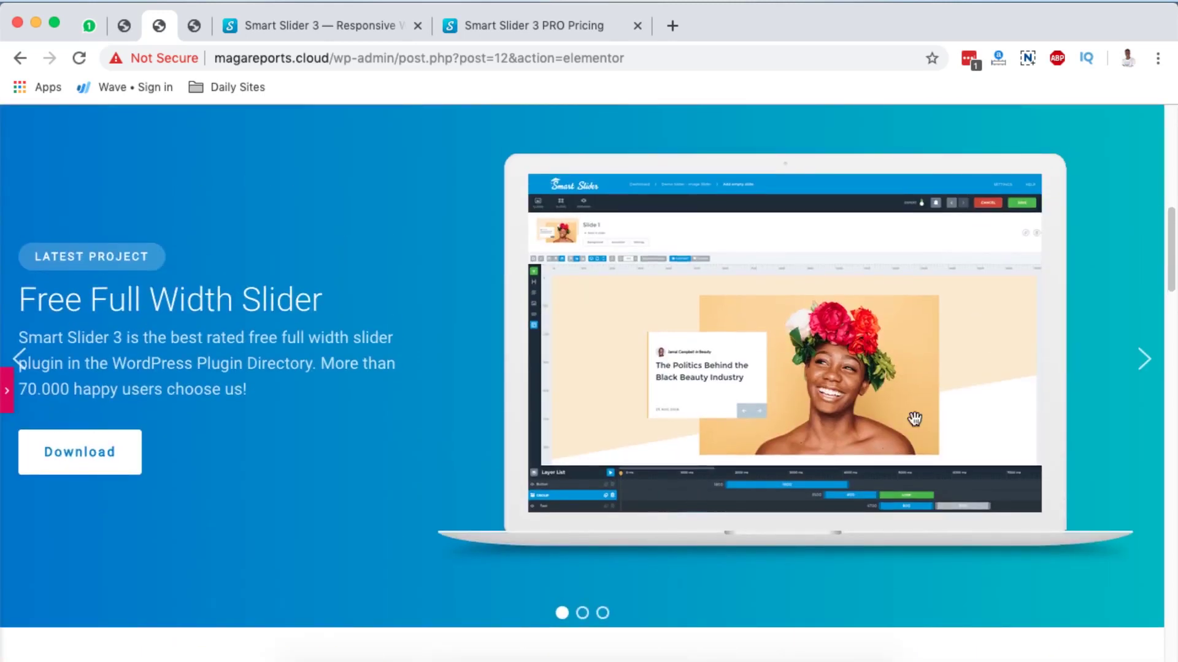
left_click(1144, 367)
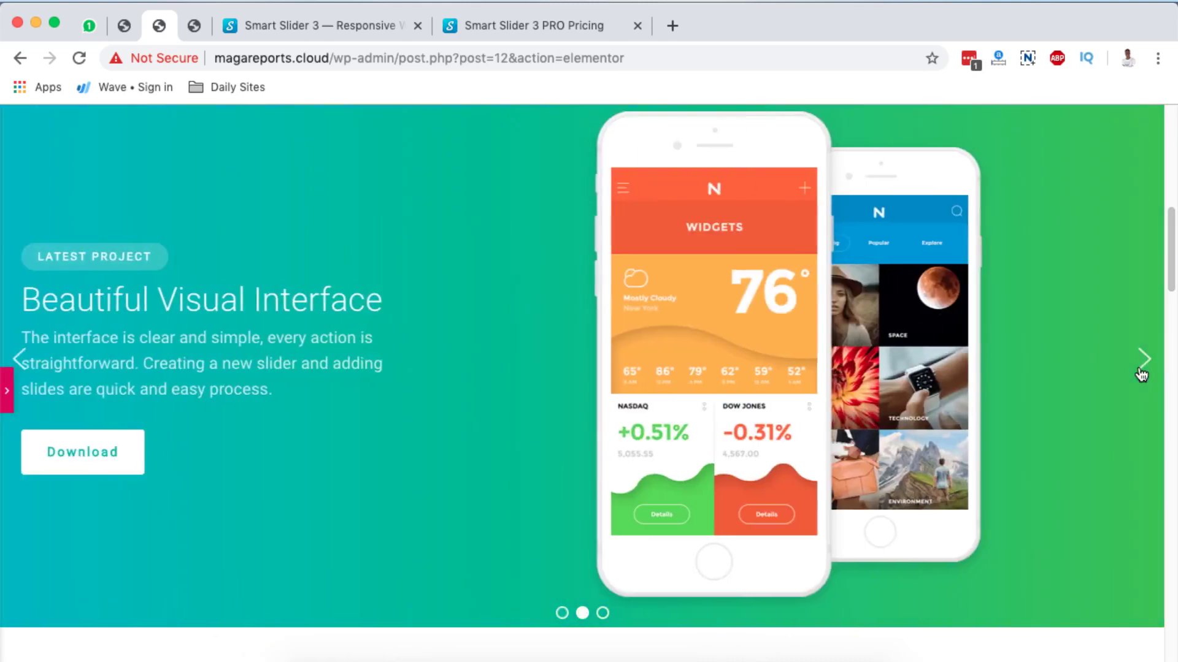
left_click(1141, 373)
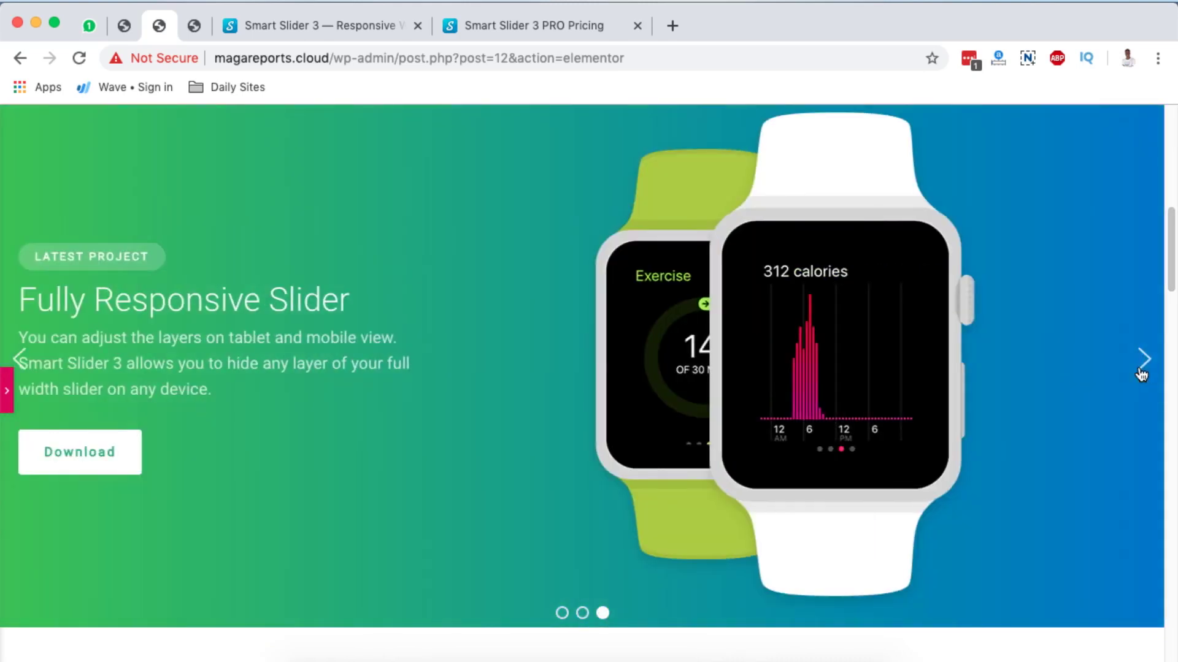
left_click(11, 403)
left_click(185, 651)
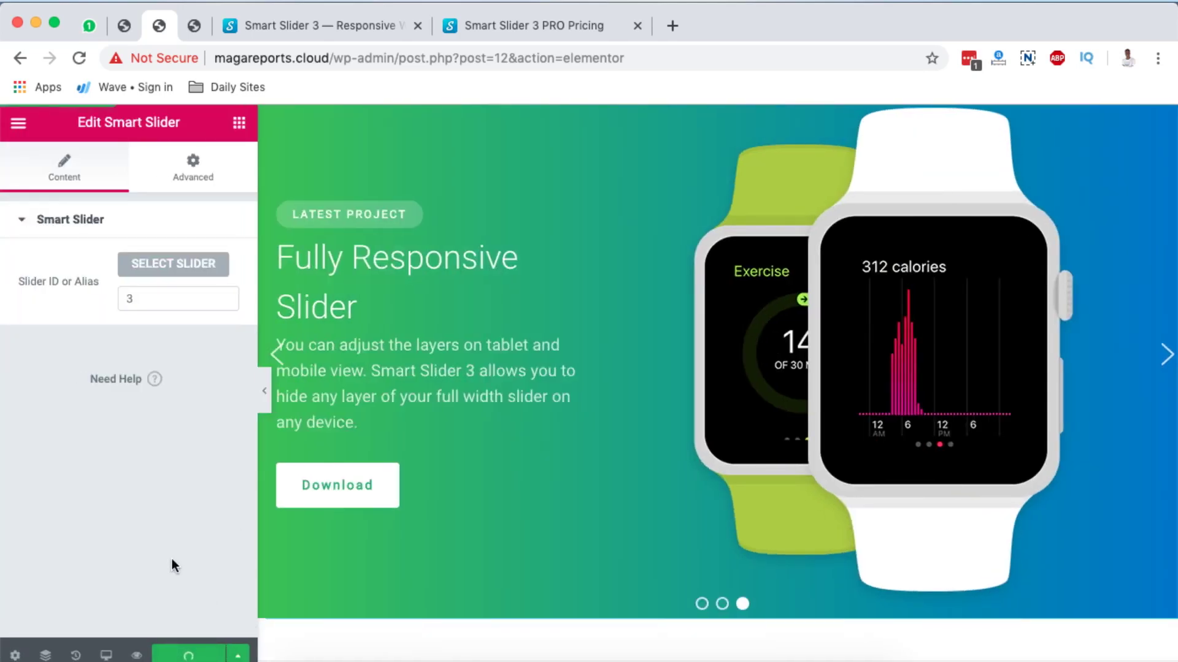
Step: Reload the live About page so it shows the new full-width slider
left_click(194, 25)
mouse_move(171, 229)
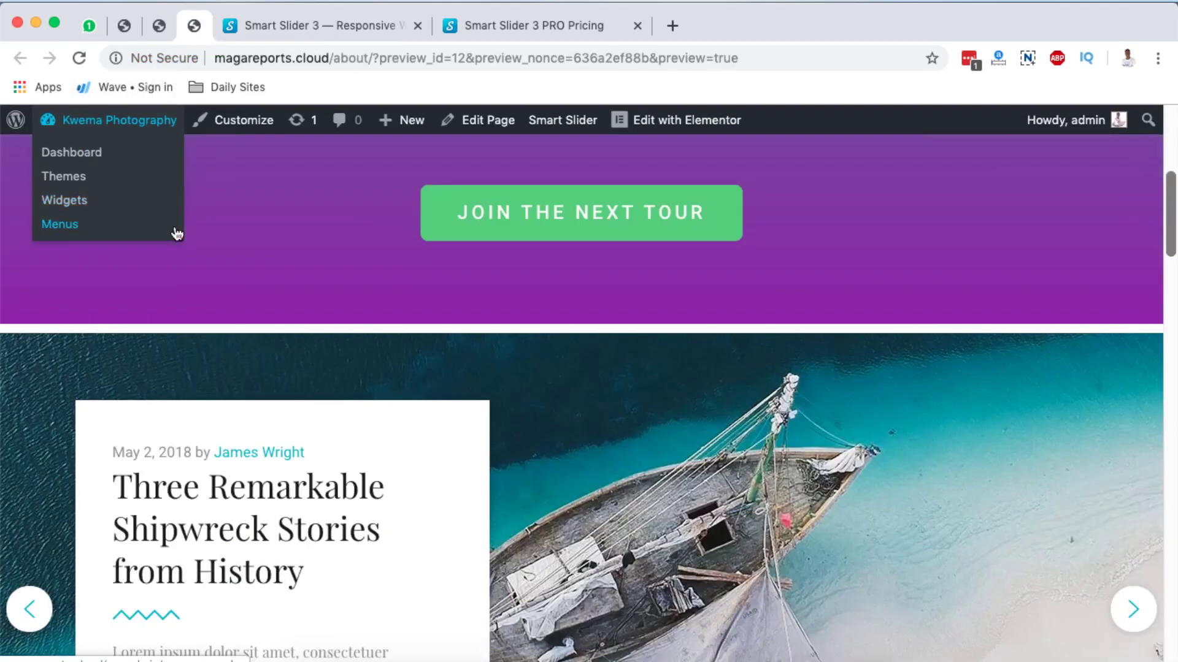
left_click(79, 59)
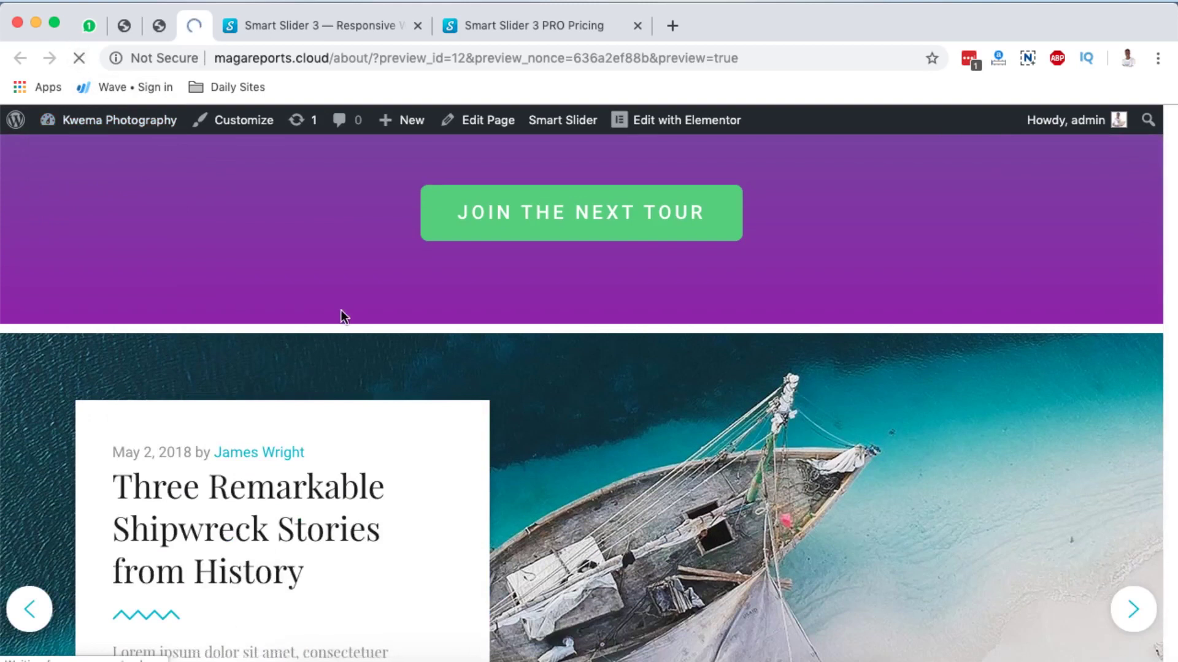
scroll(691, 418, "up", 4)
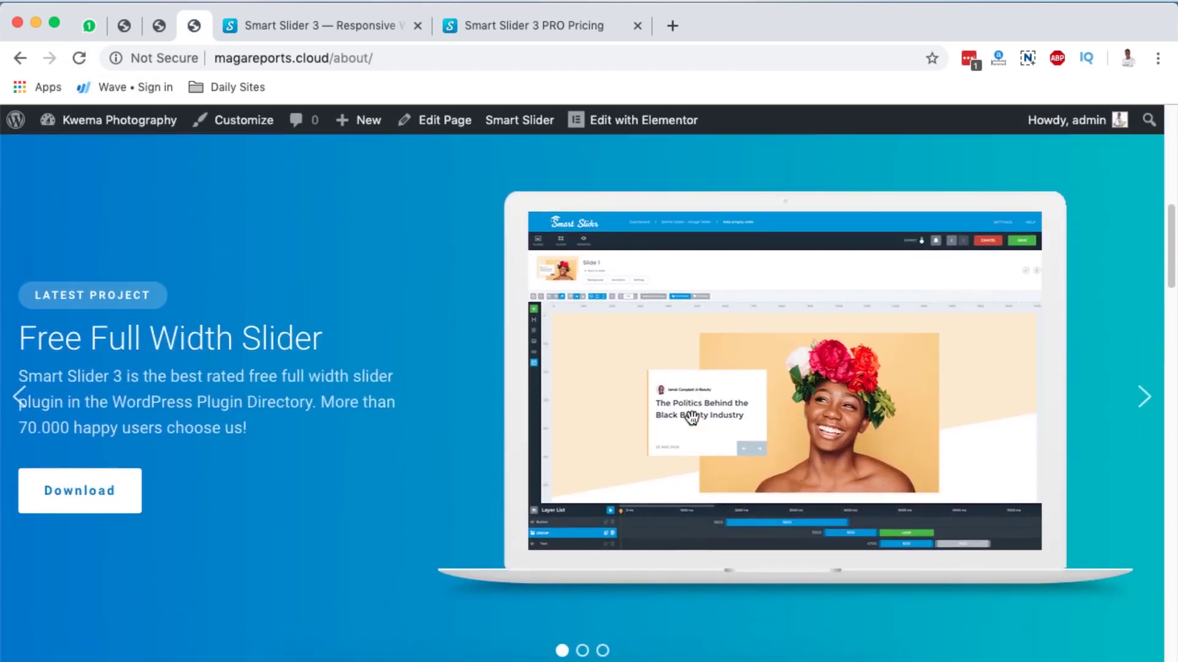
scroll(692, 419, "down", 15)
scroll(690, 417, "up", 5)
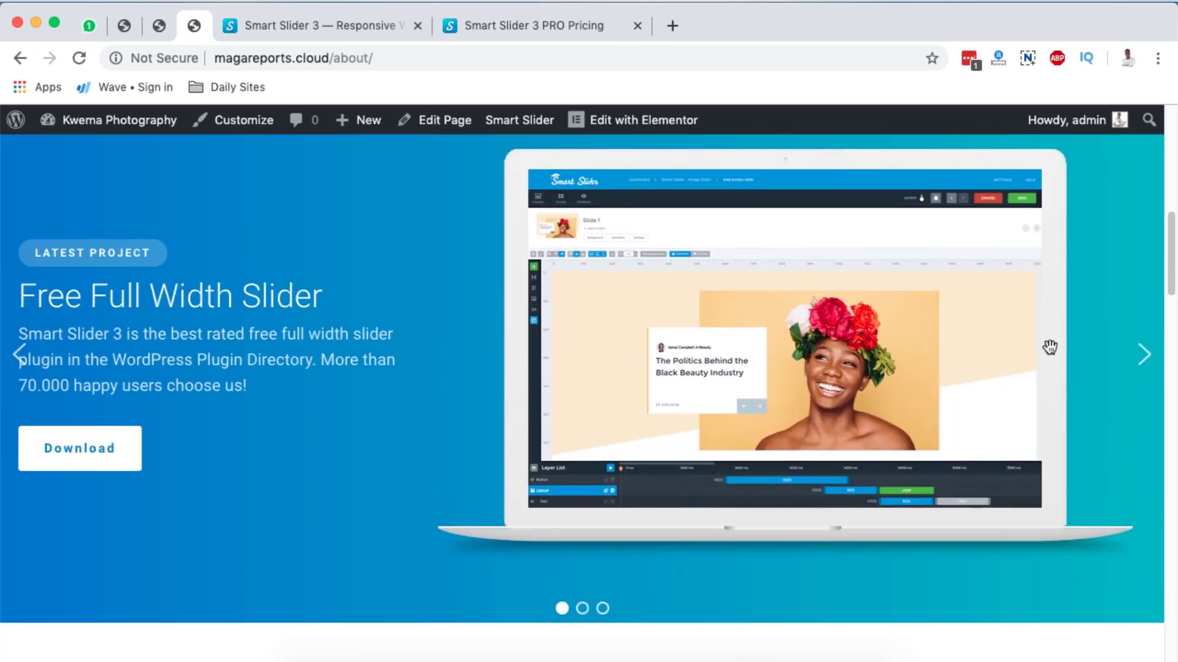
Step: Browse the slider forward to the Fully Responsive Slider slide and then back several slides
left_click(1142, 352)
scroll(1140, 349, "up", 1)
left_click(1142, 405)
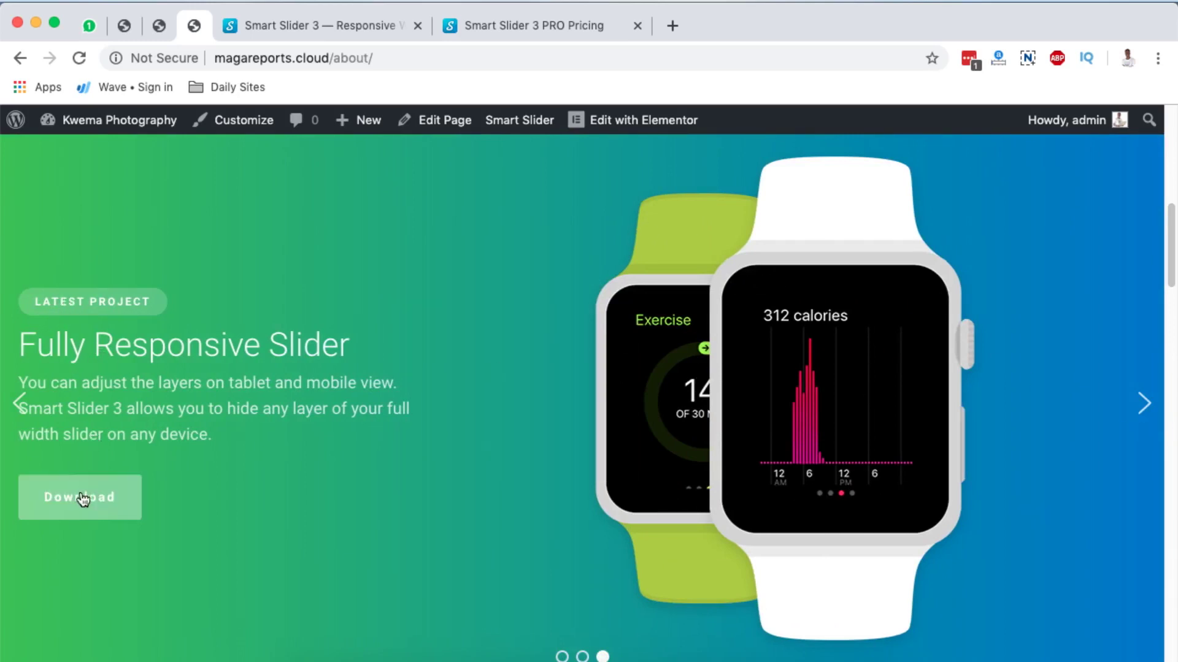
left_click(24, 422)
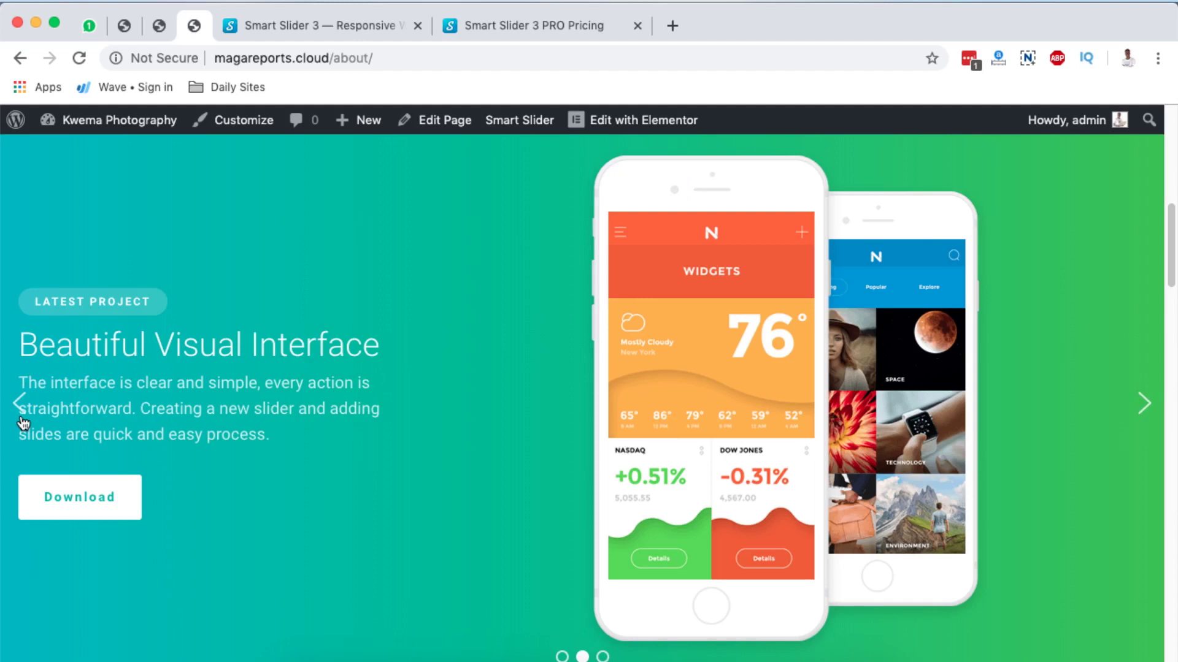
left_click(23, 422)
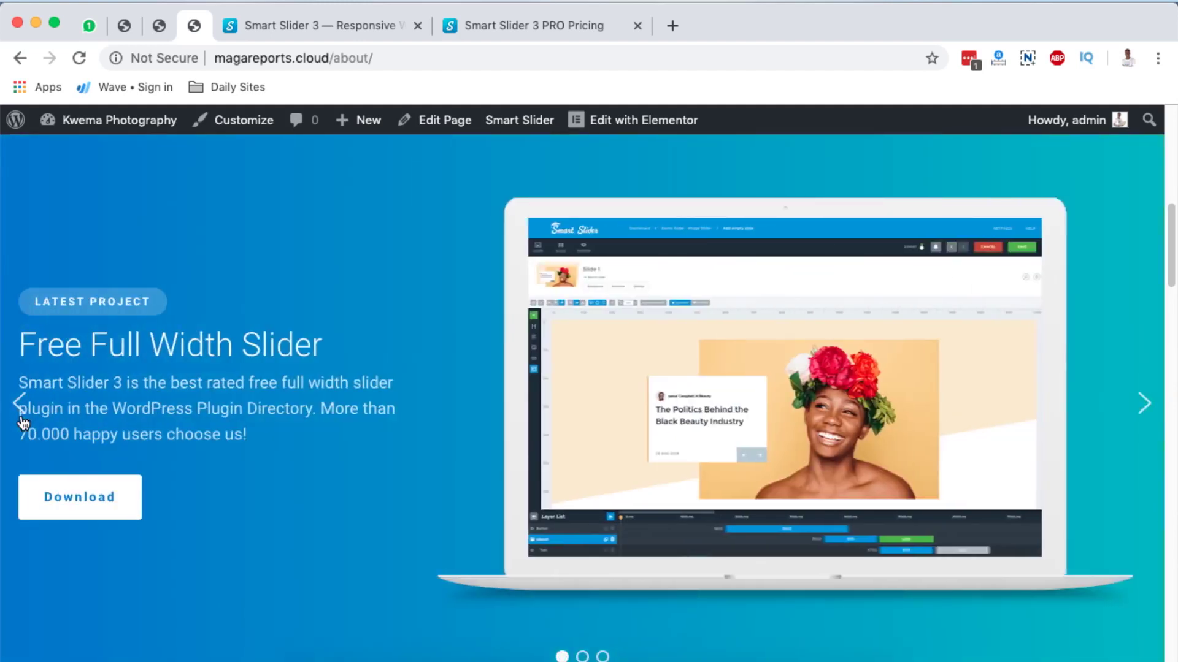
left_click(24, 422)
left_click(22, 421)
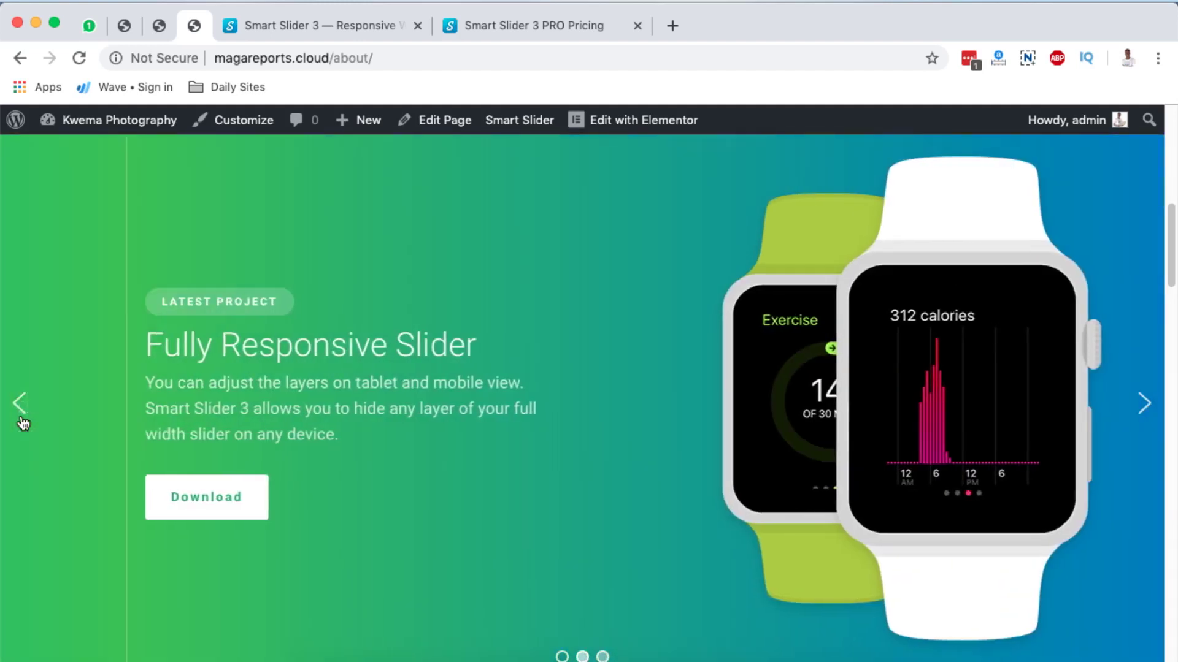
Step: Scroll over the About page, then return to the Smart Slider dashboard
scroll(374, 485, "down", 4)
scroll(373, 484, "up", 10)
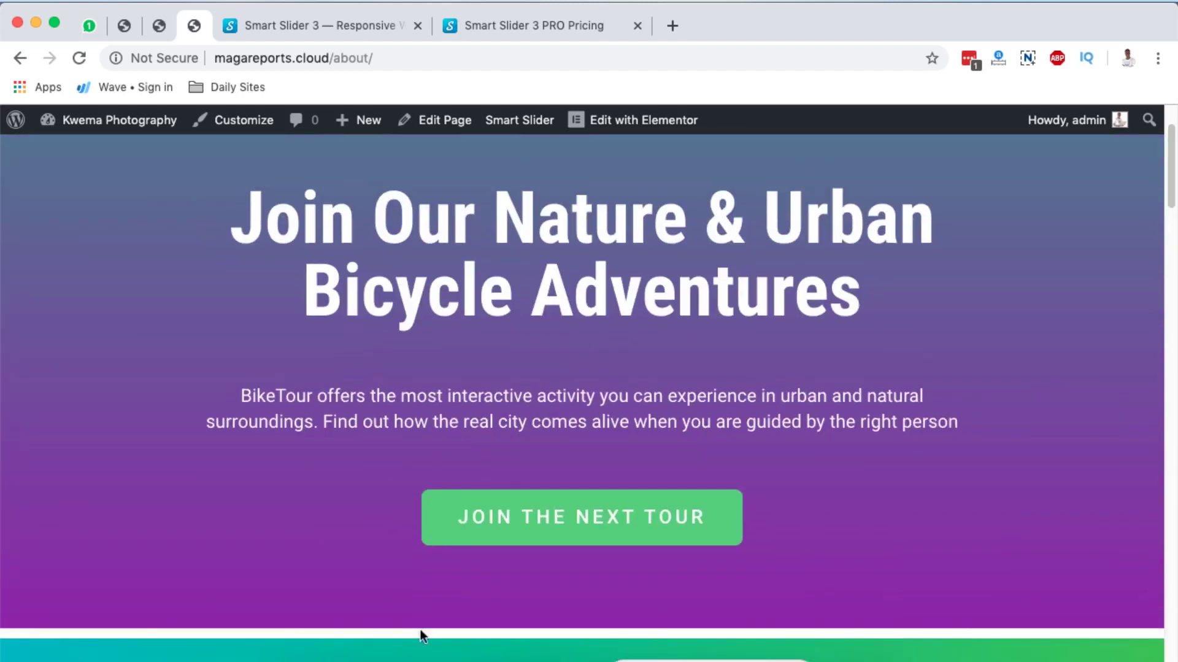
scroll(421, 631, "down", 5)
scroll(526, 360, "up", 7)
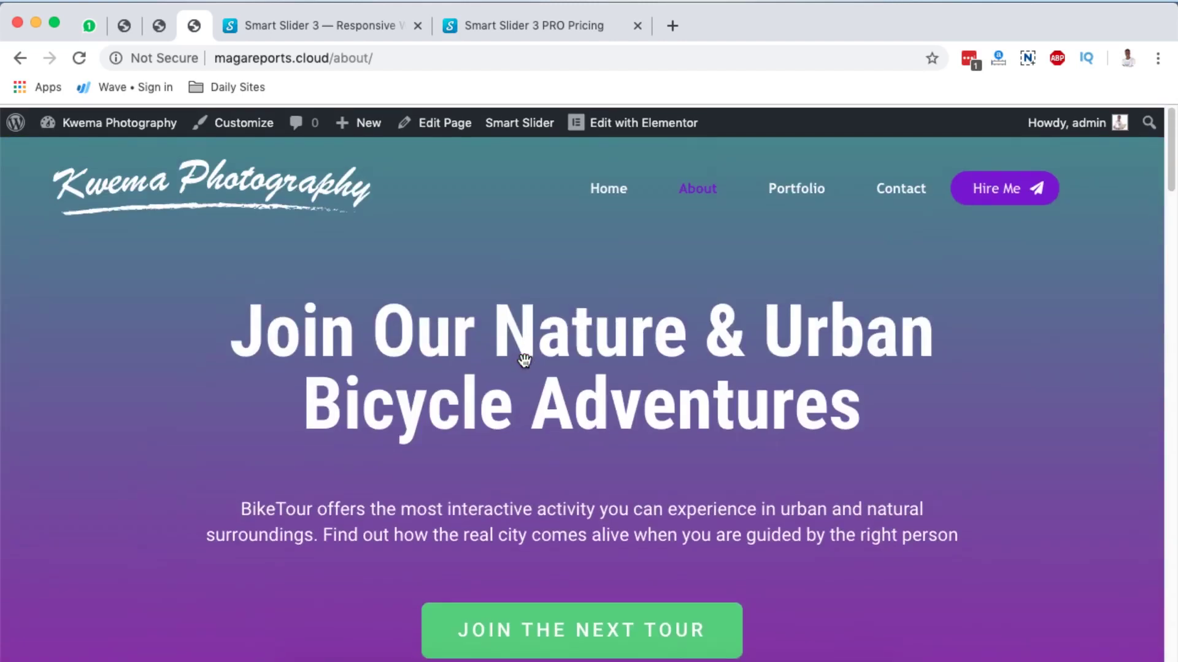
scroll(641, 297, "down", 15)
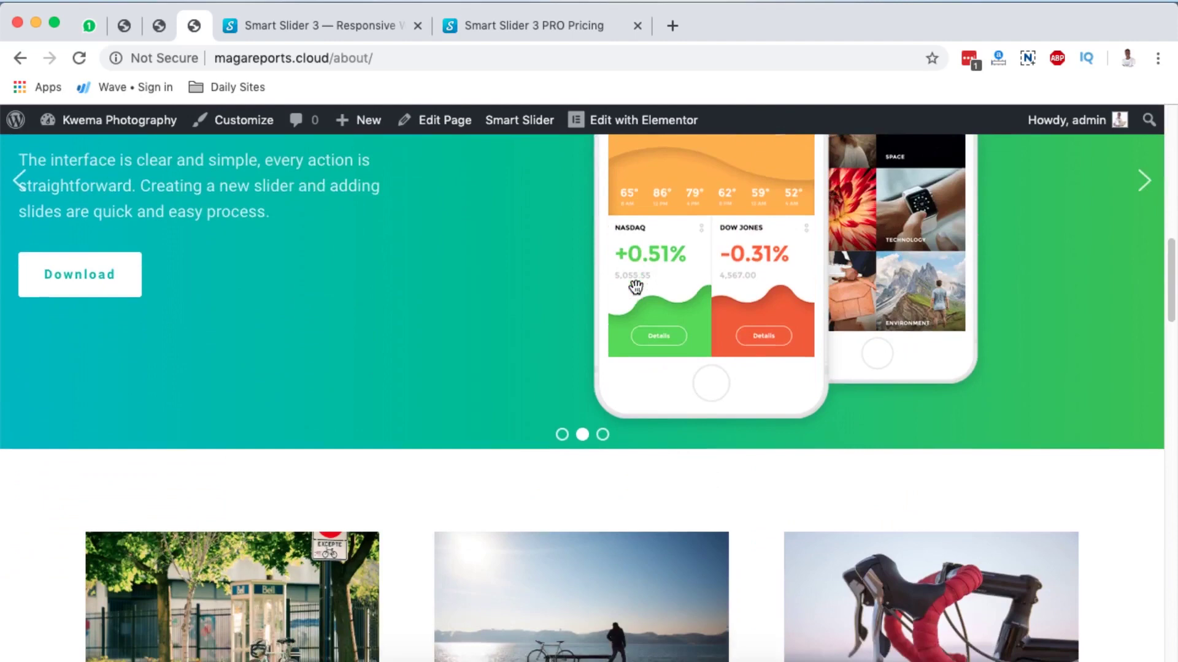
scroll(643, 535, "down", 7)
scroll(642, 535, "up", 12)
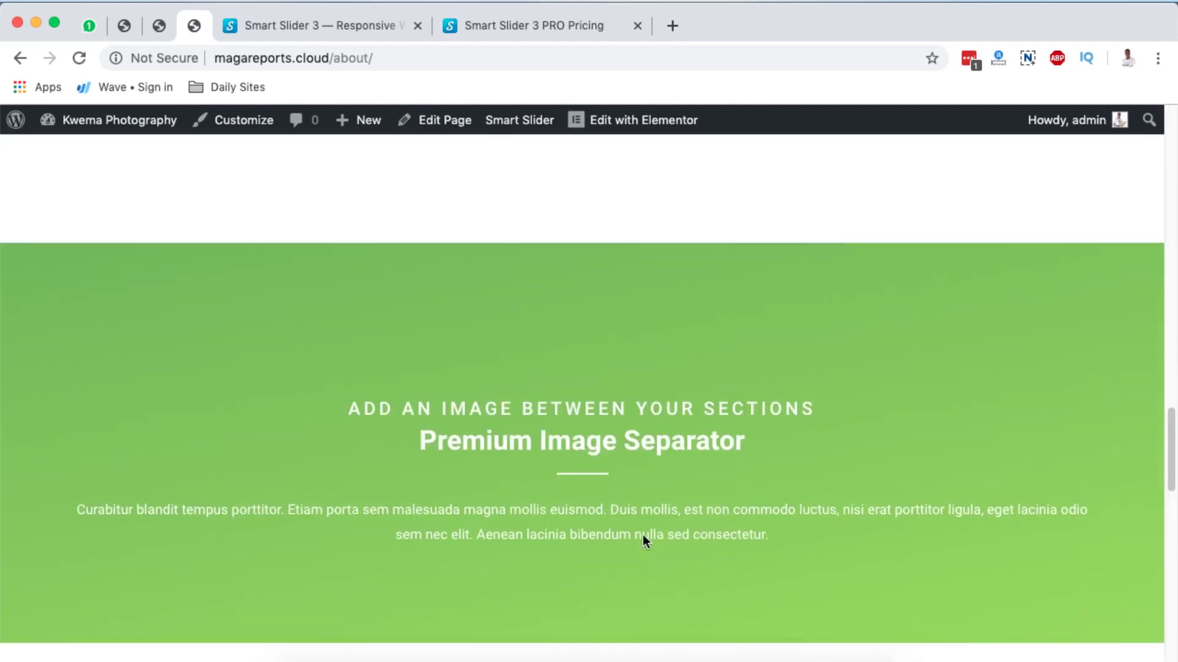
scroll(642, 535, "up", 14)
scroll(378, 260, "down", 10)
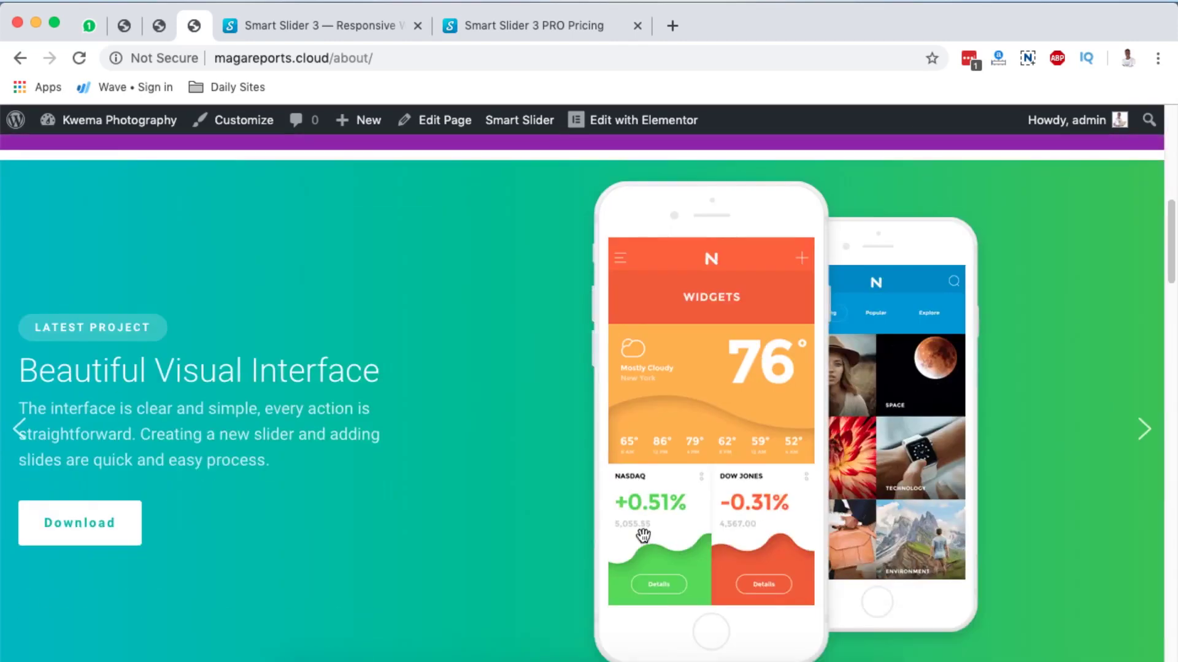
left_click(159, 25)
left_click(124, 25)
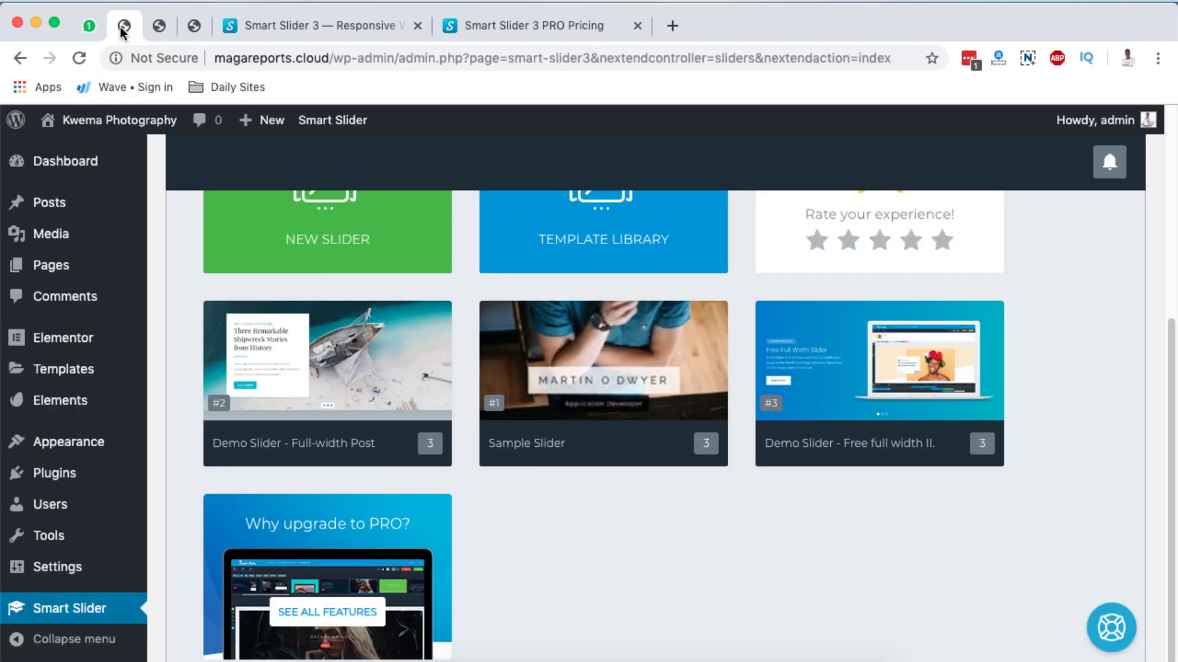
Step: Create a new slider named 'my Slider demo', 1200 × 500 px, with the Full width preset
scroll(338, 314, "up", 3)
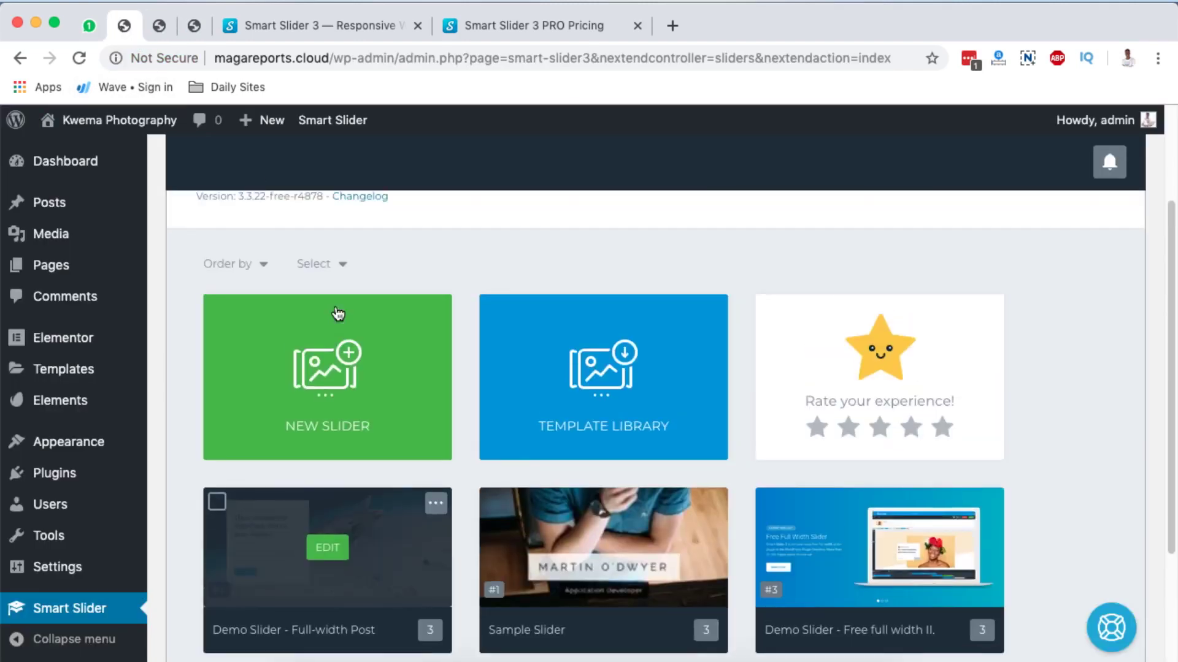
left_click(356, 372)
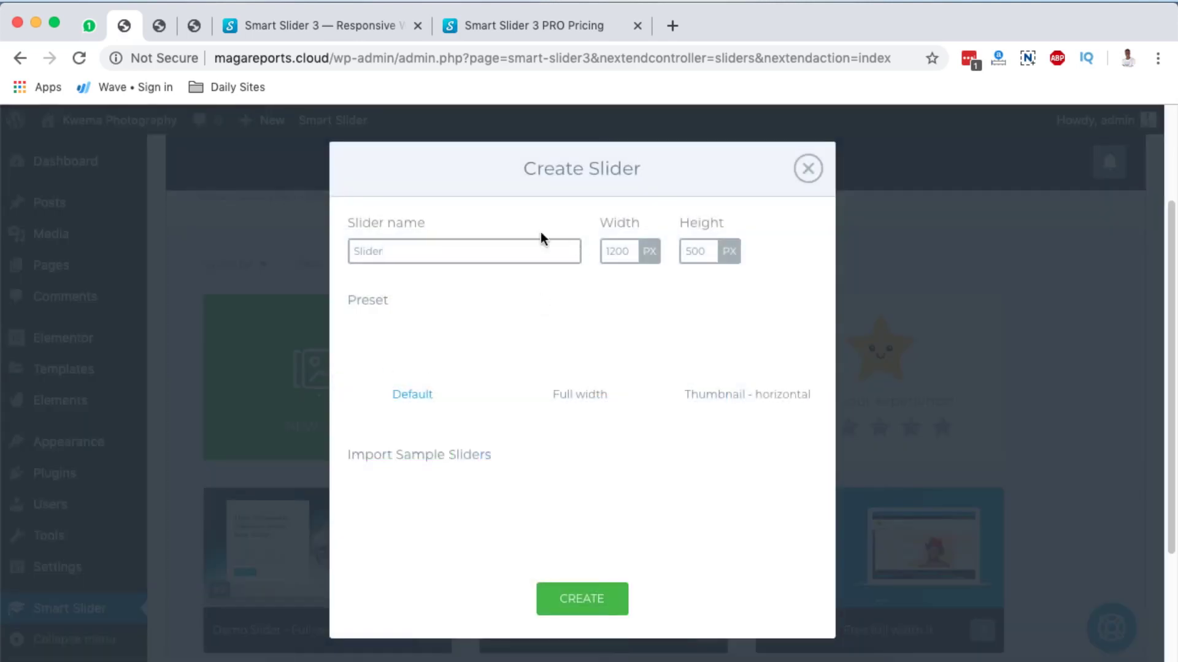
type("my Slider d")
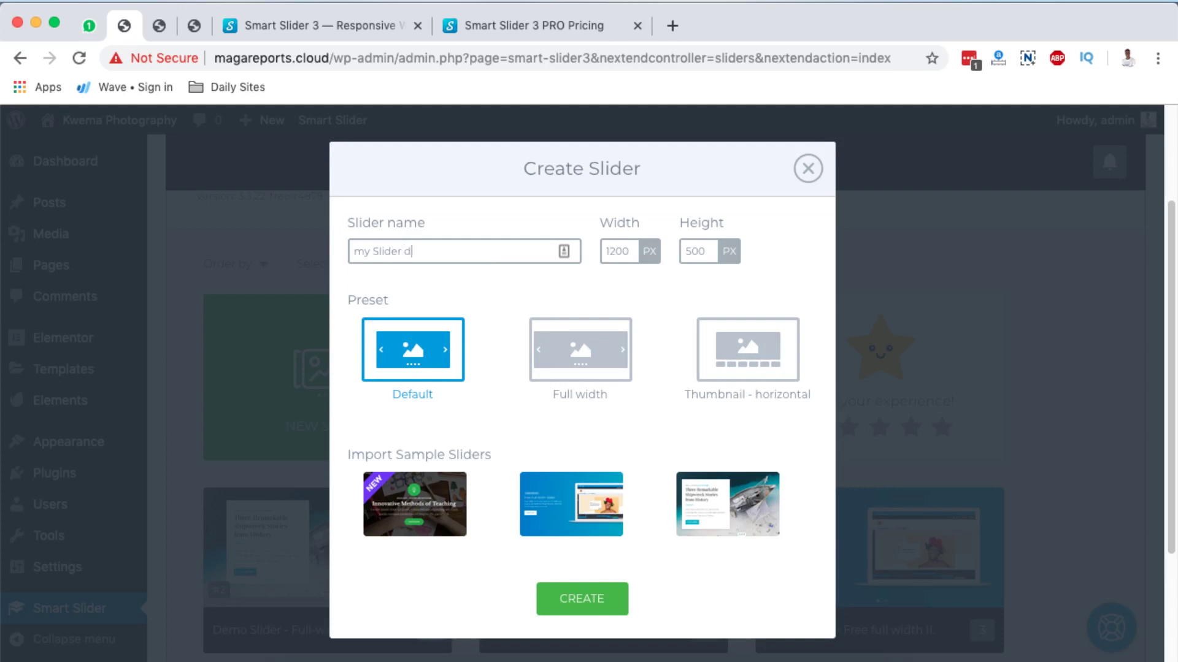
type("o")
double_click(703, 250)
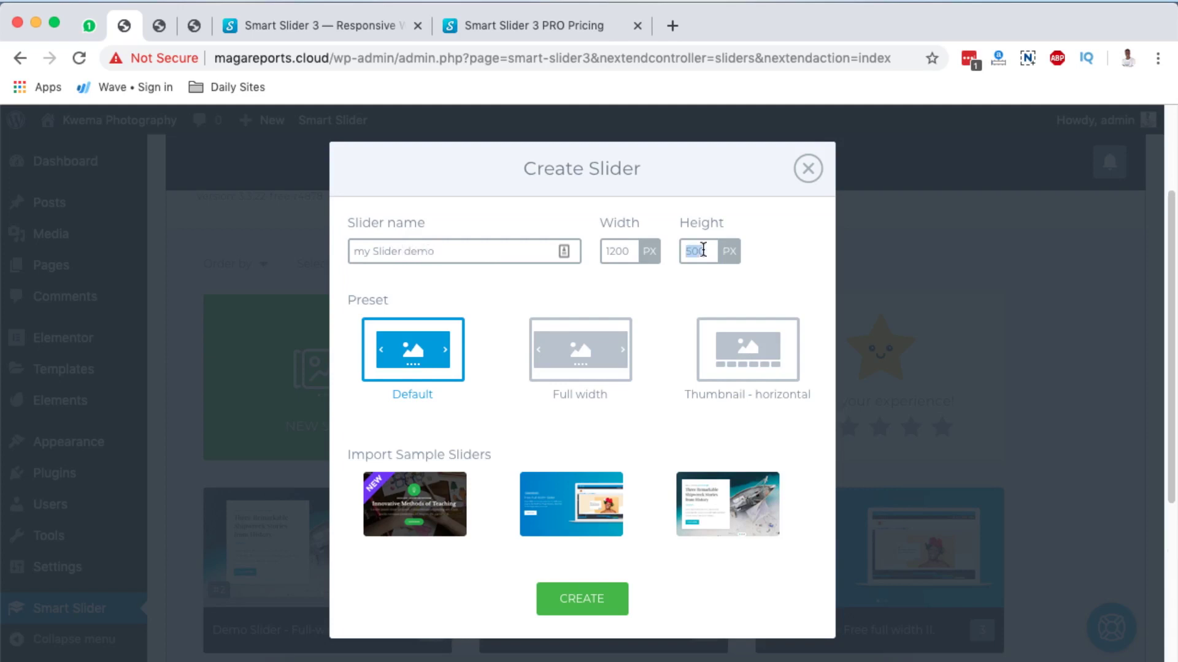
type("500")
left_click(573, 345)
scroll(659, 427, "down", 3)
mouse_move(415, 537)
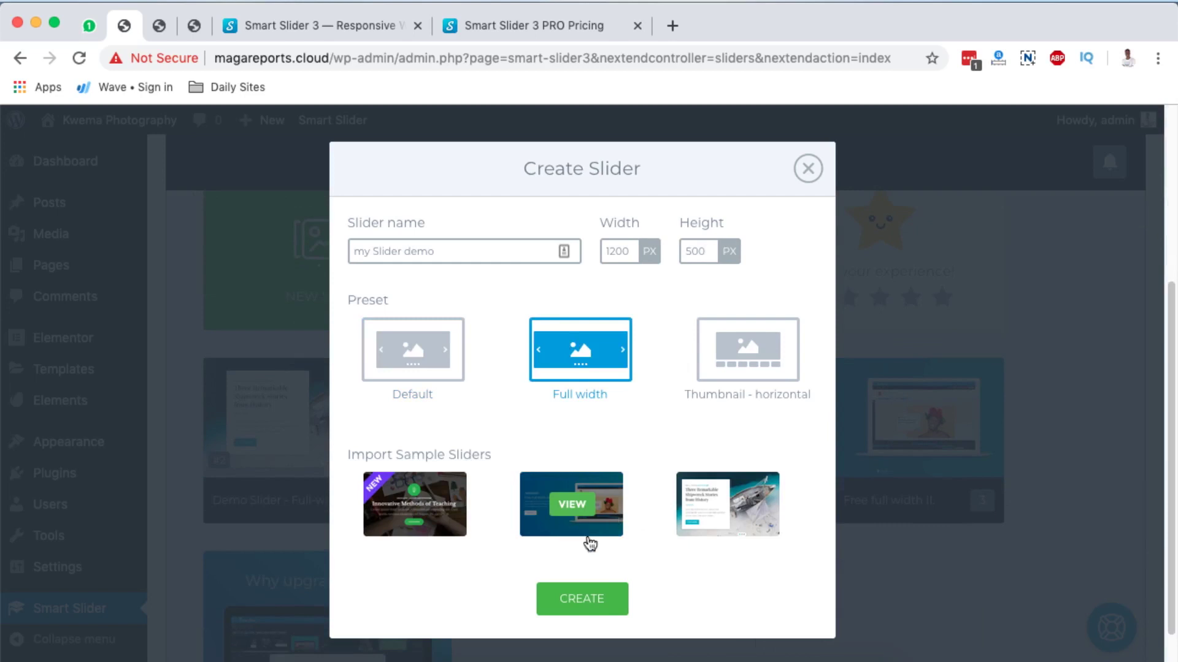
mouse_move(776, 493)
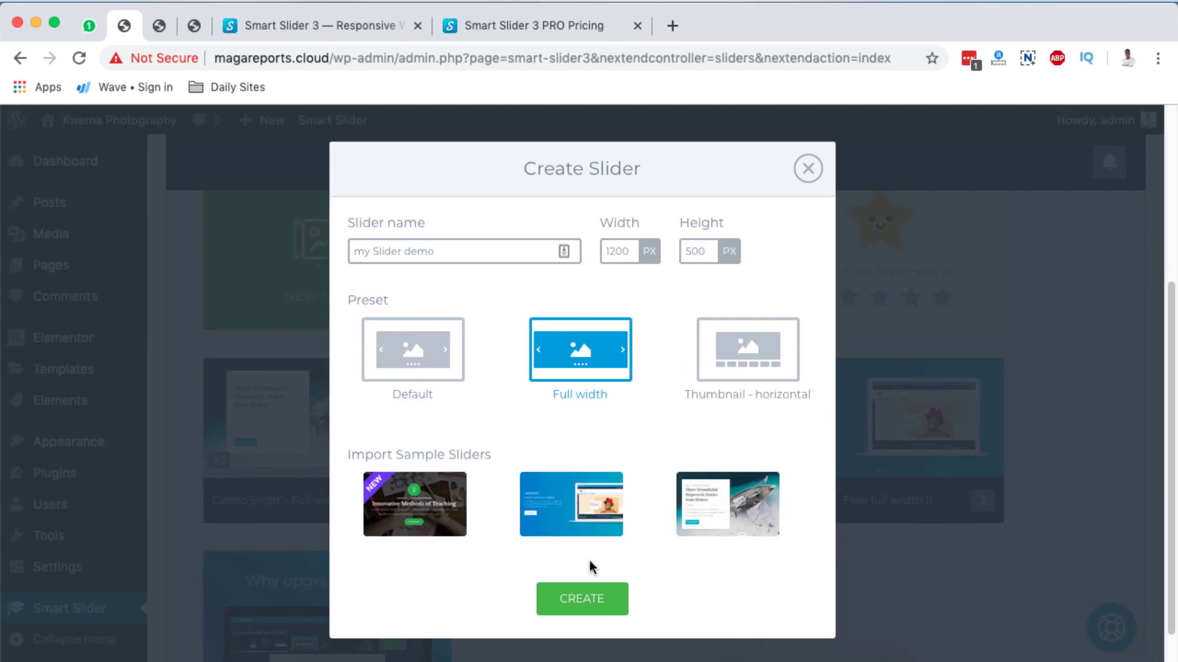
left_click(587, 600)
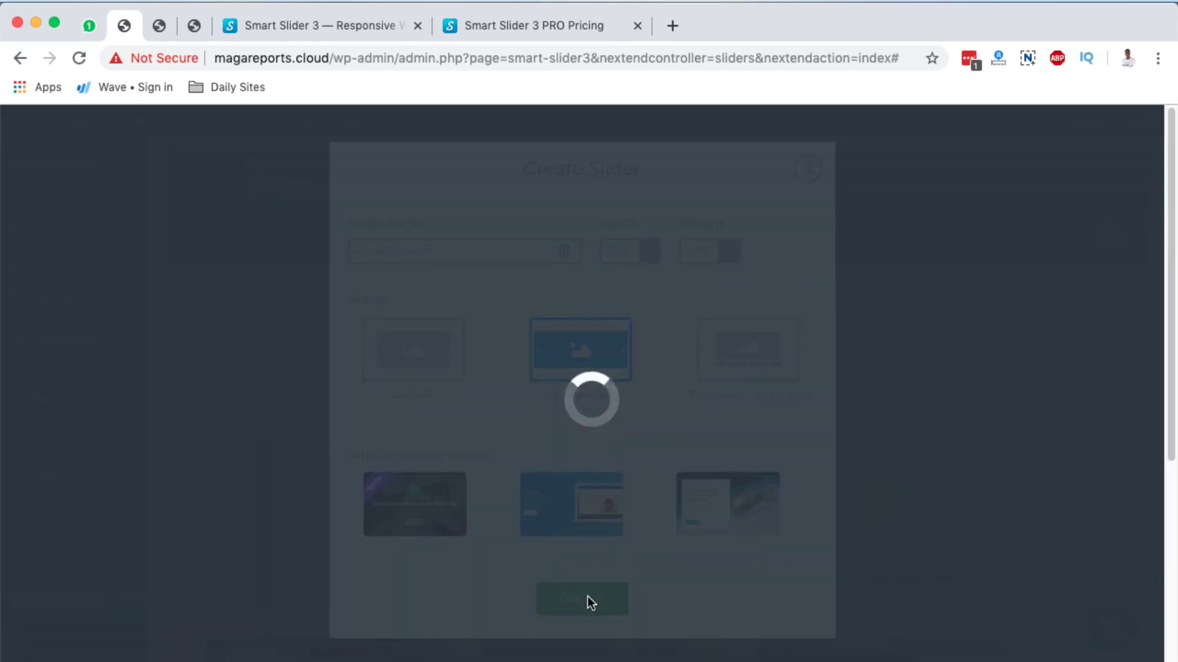
Step: Open the Media Library from the Slide #1 placeholder and close it without adding an image
scroll(697, 579, "down", 2)
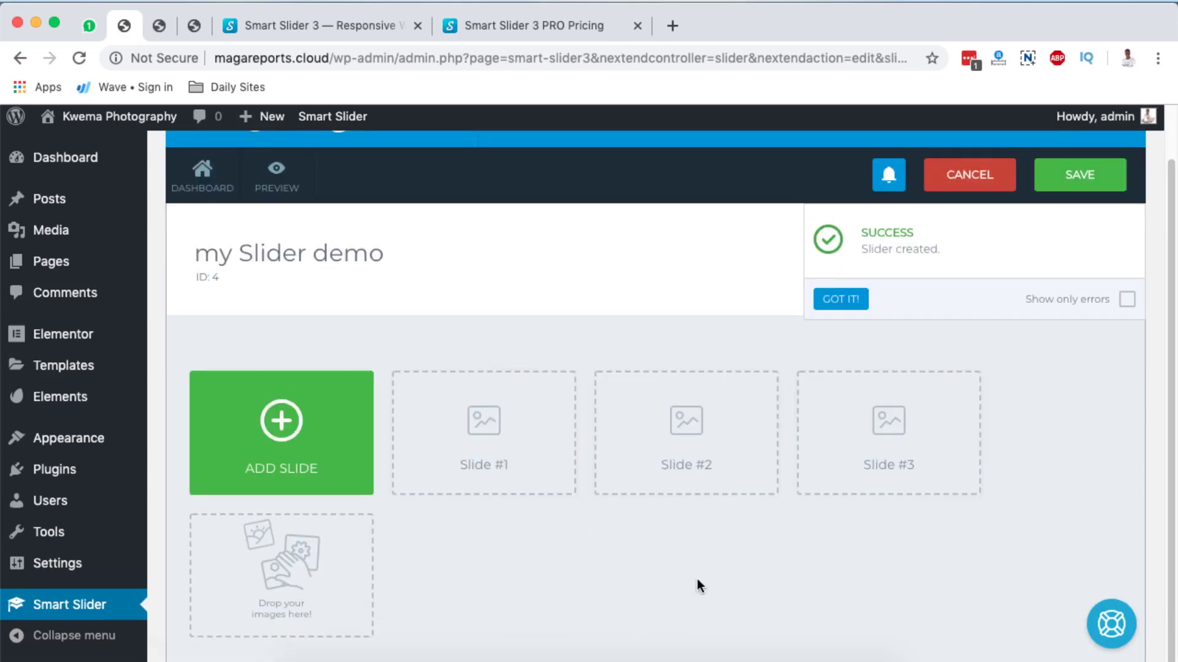
left_click(491, 439)
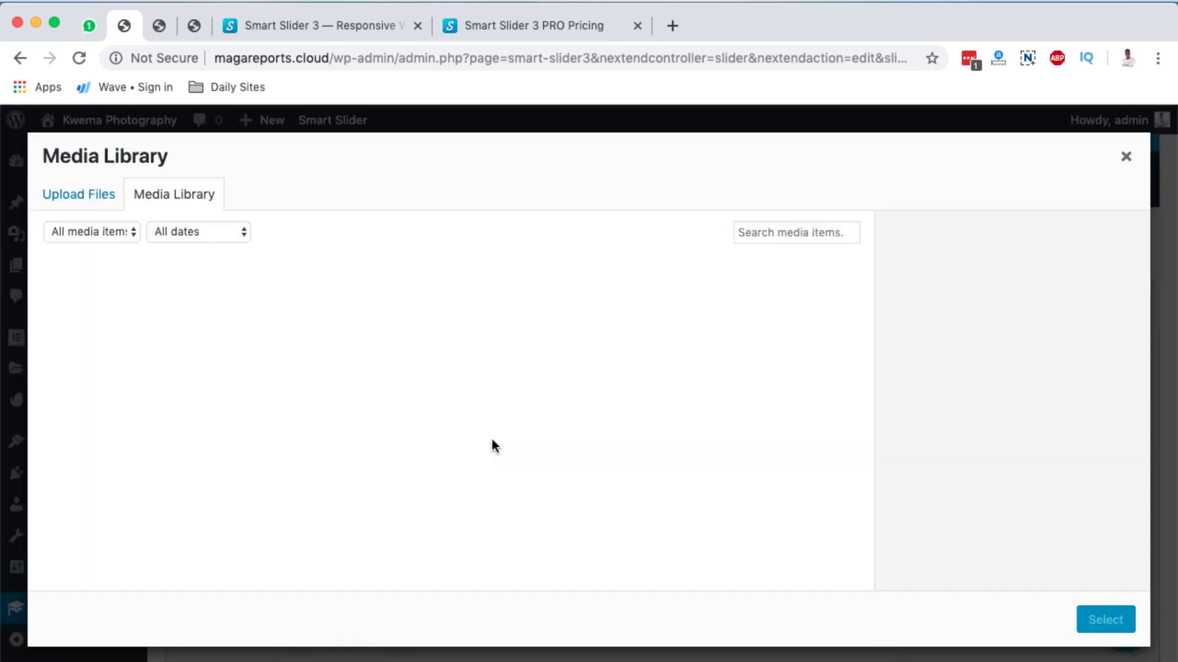
key("Escape")
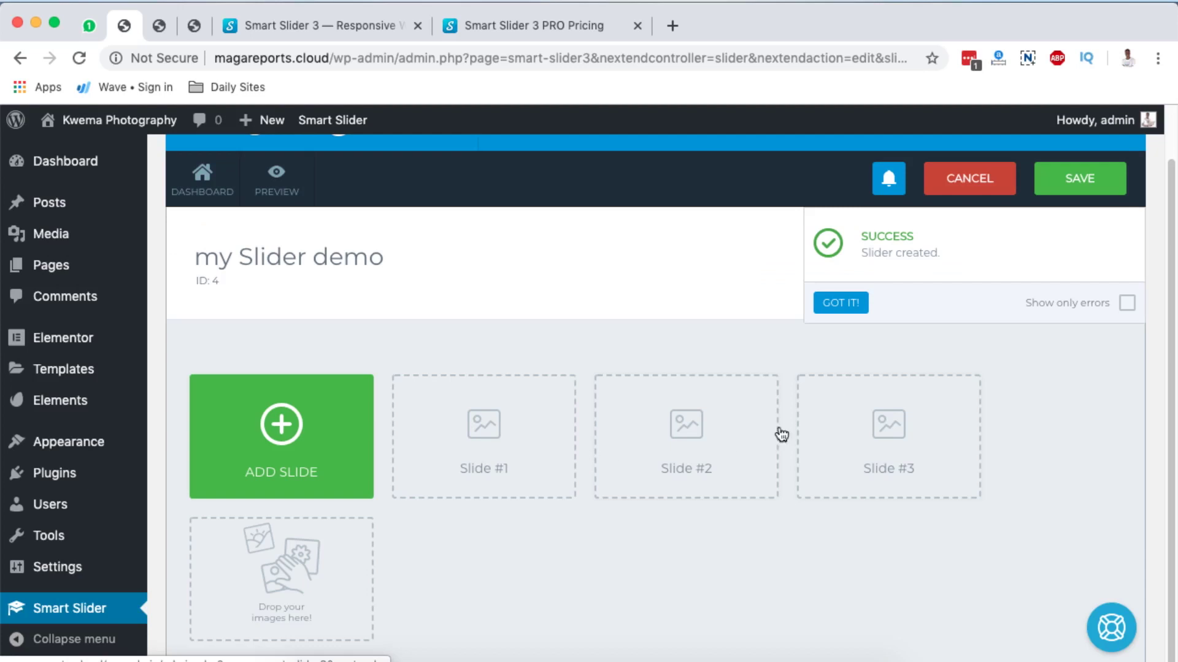
scroll(603, 495, "up", 2)
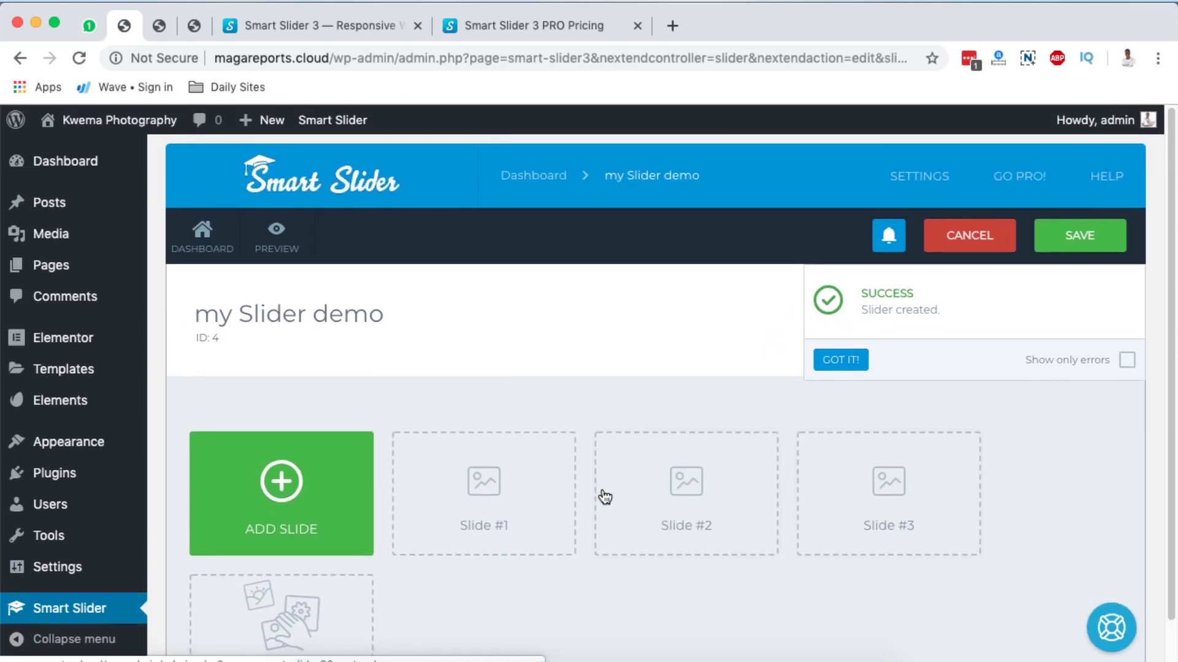
Step: Look through Smart Slider's General settings without changing anything, then return to the dashboard
left_click(926, 178)
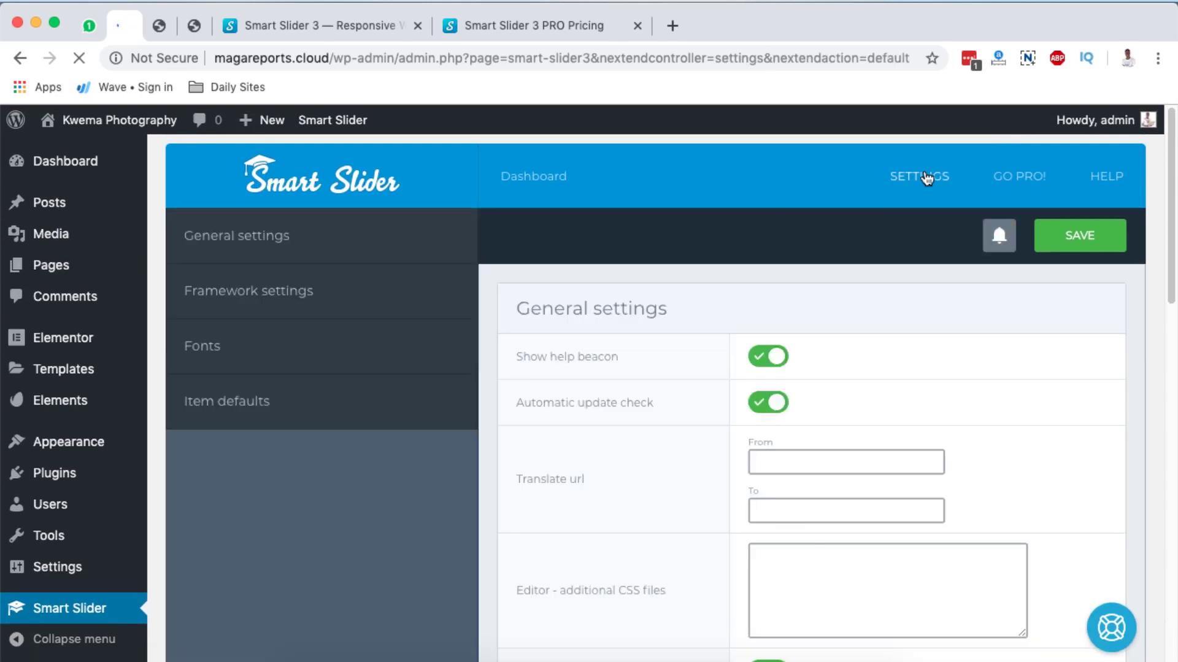
scroll(815, 374, "down", 15)
scroll(815, 374, "up", 14)
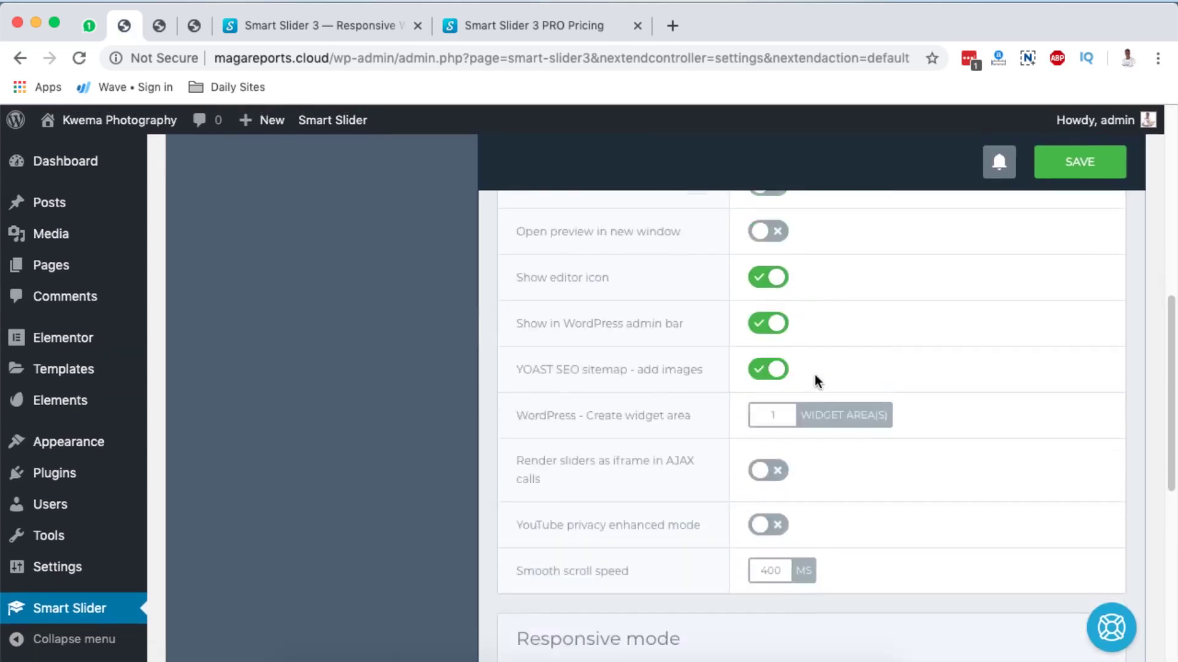
scroll(363, 209, "up", 2)
left_click(230, 242)
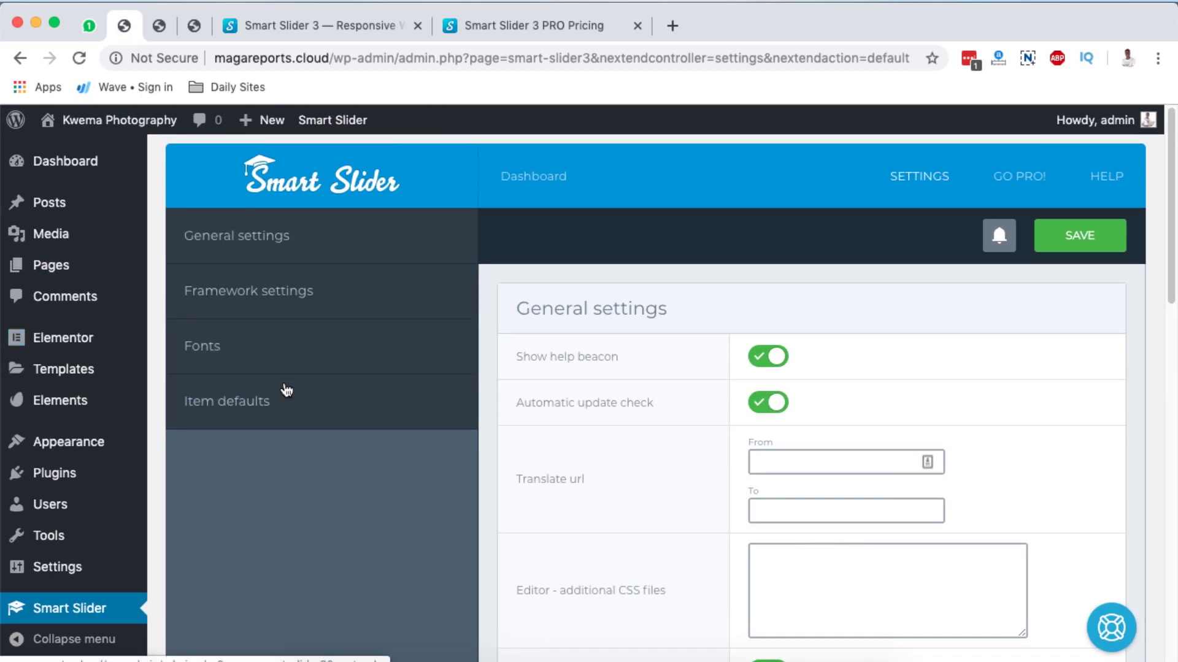
scroll(380, 420, "down", 3)
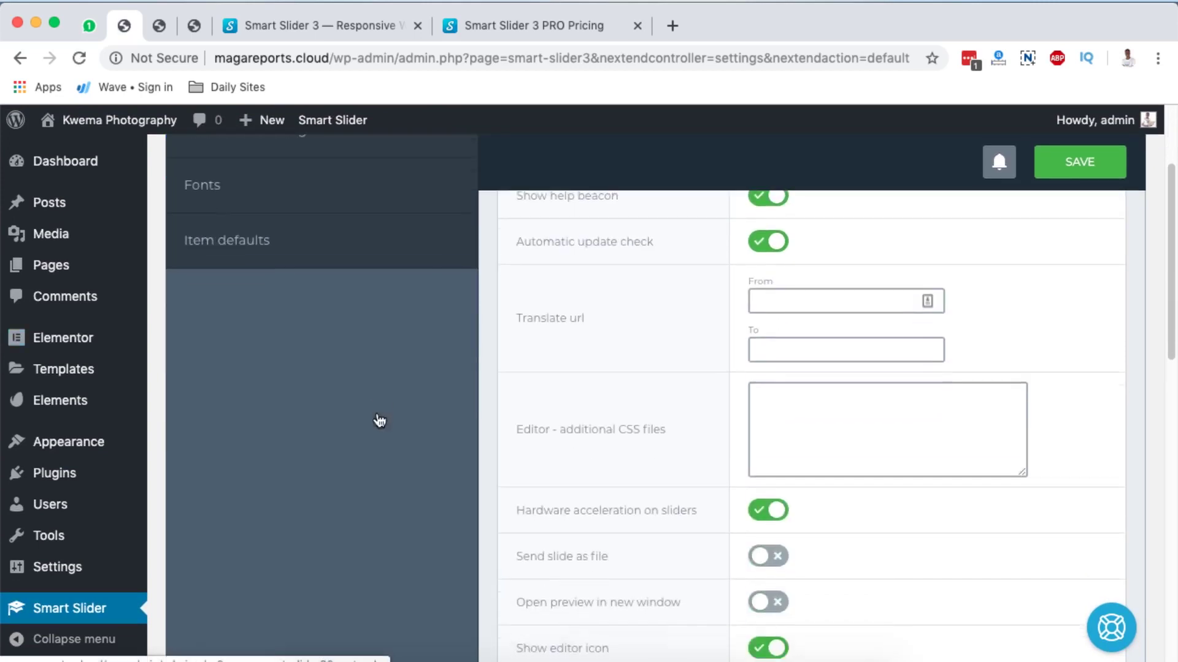
scroll(380, 417, "up", 3)
left_click(552, 182)
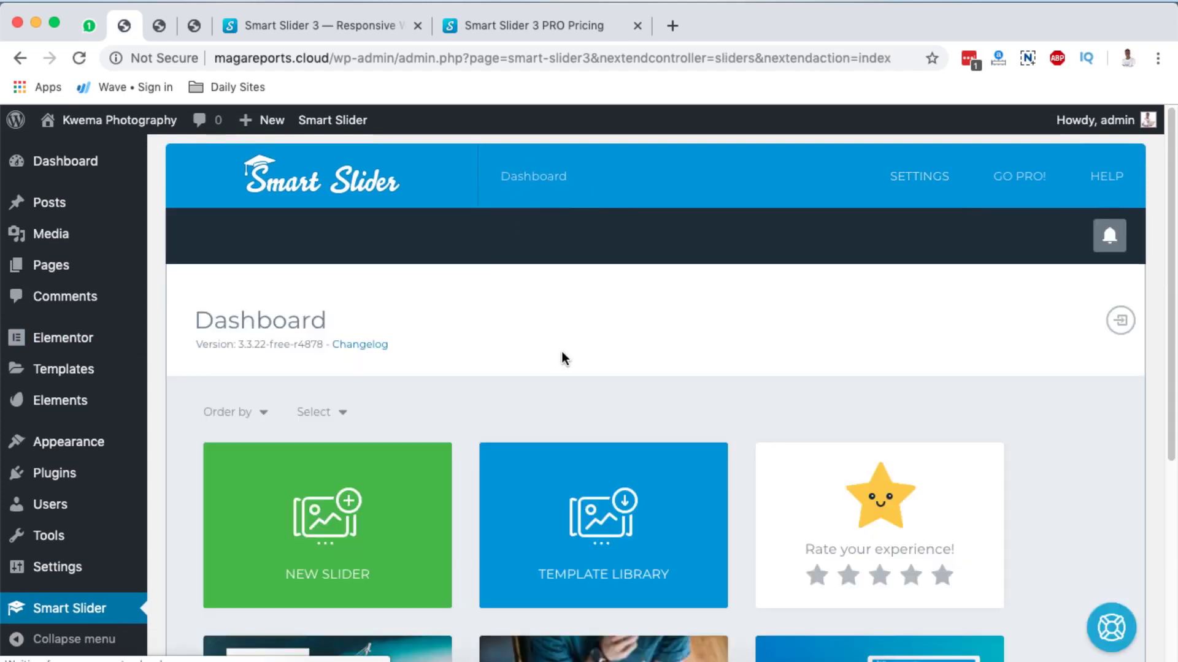
Step: Preview my Slider demo, step back one slide, close the preview and return to the About page
scroll(588, 492, "down", 5)
mouse_move(363, 557)
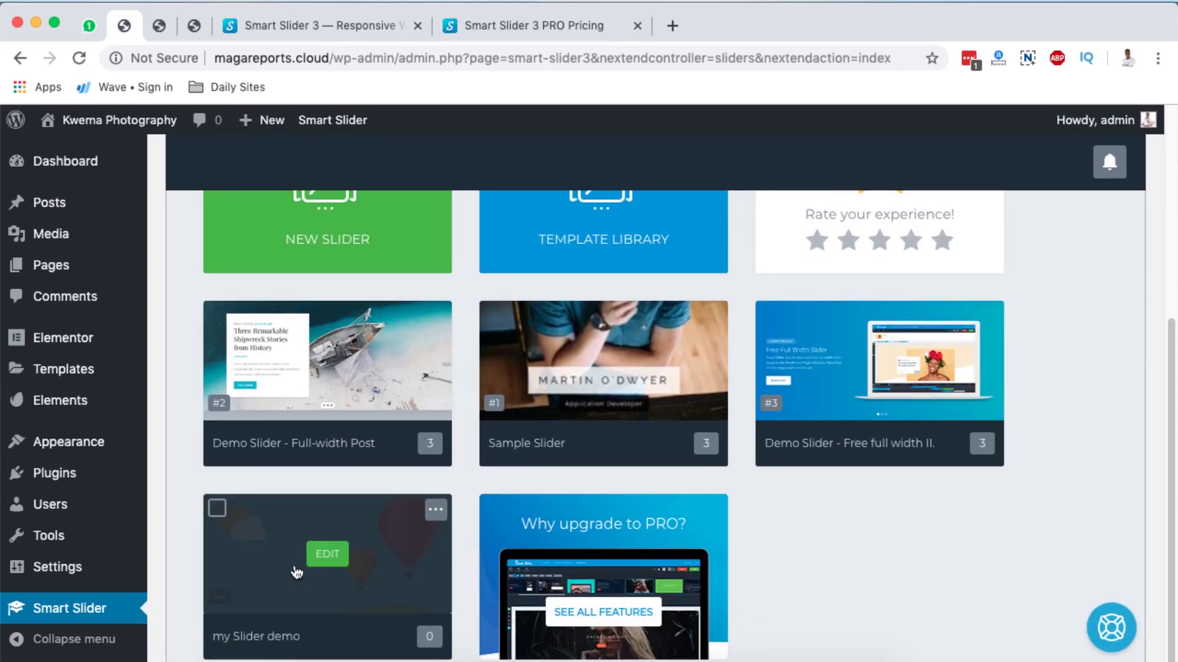
left_click(448, 517)
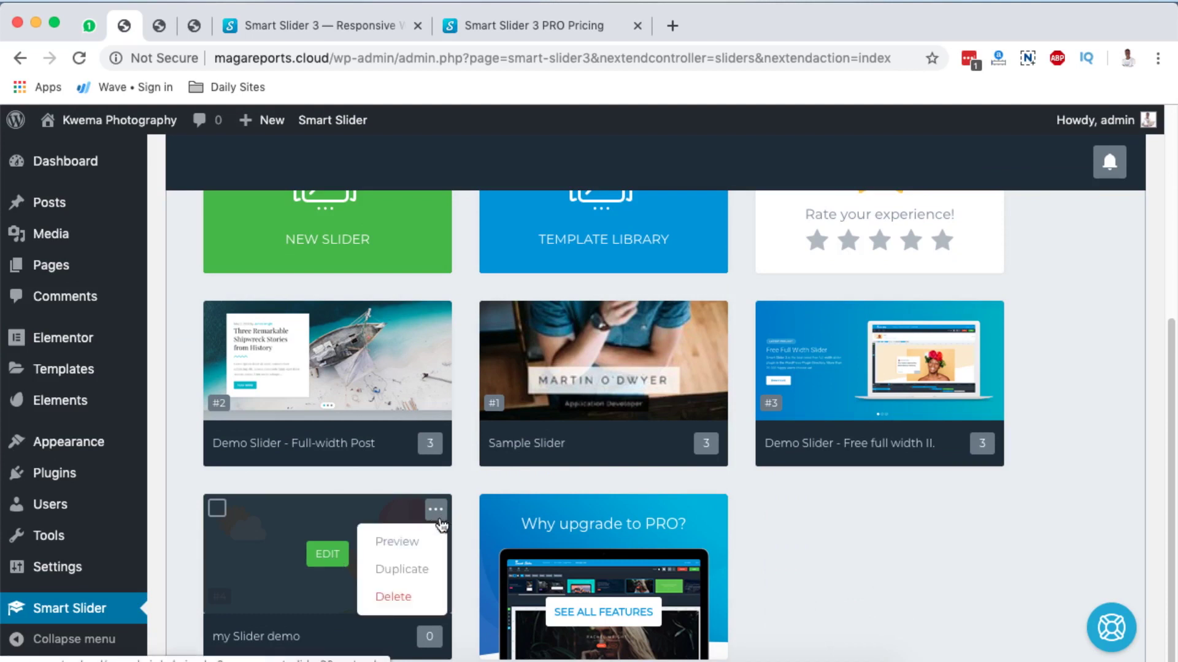
left_click(413, 541)
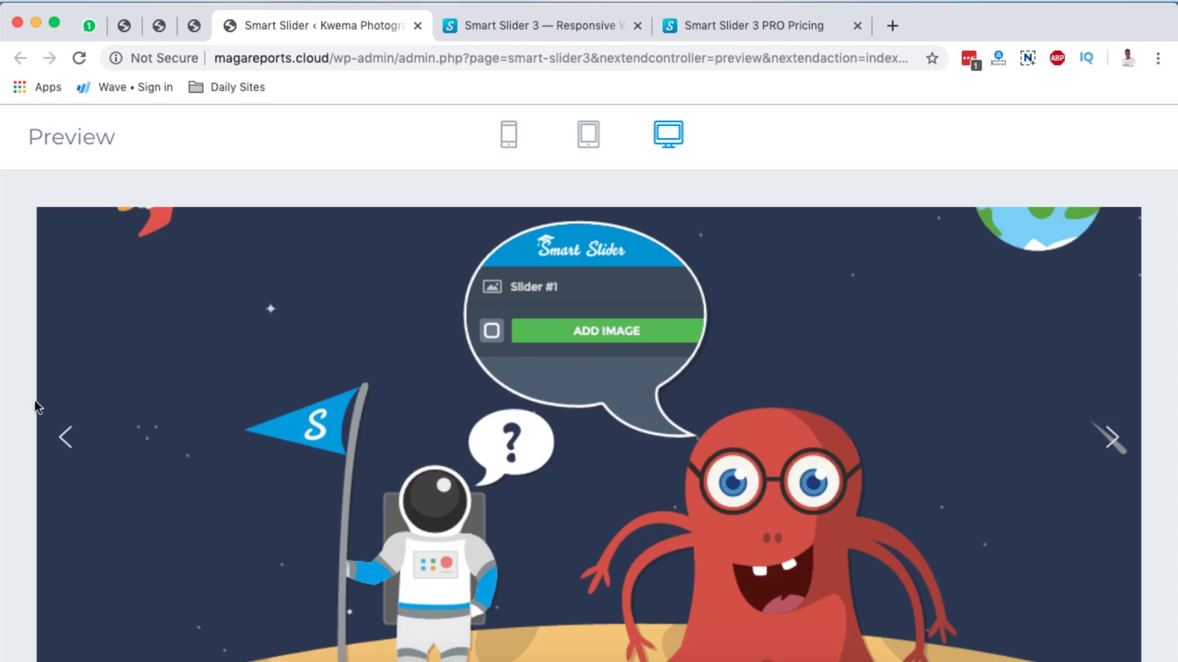
left_click(65, 438)
left_click(418, 25)
left_click(194, 27)
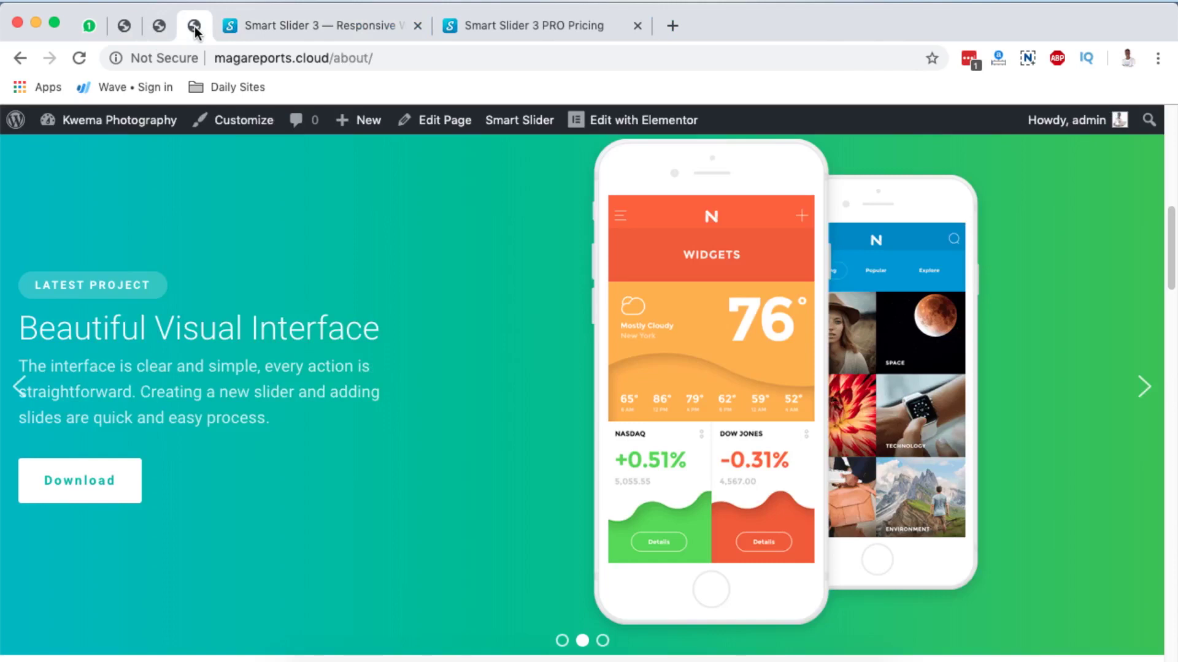
Step: On the Smart Slider 3 PRO pricing page, highlight the Single Domain plan's One-time Payment line
left_click(543, 22)
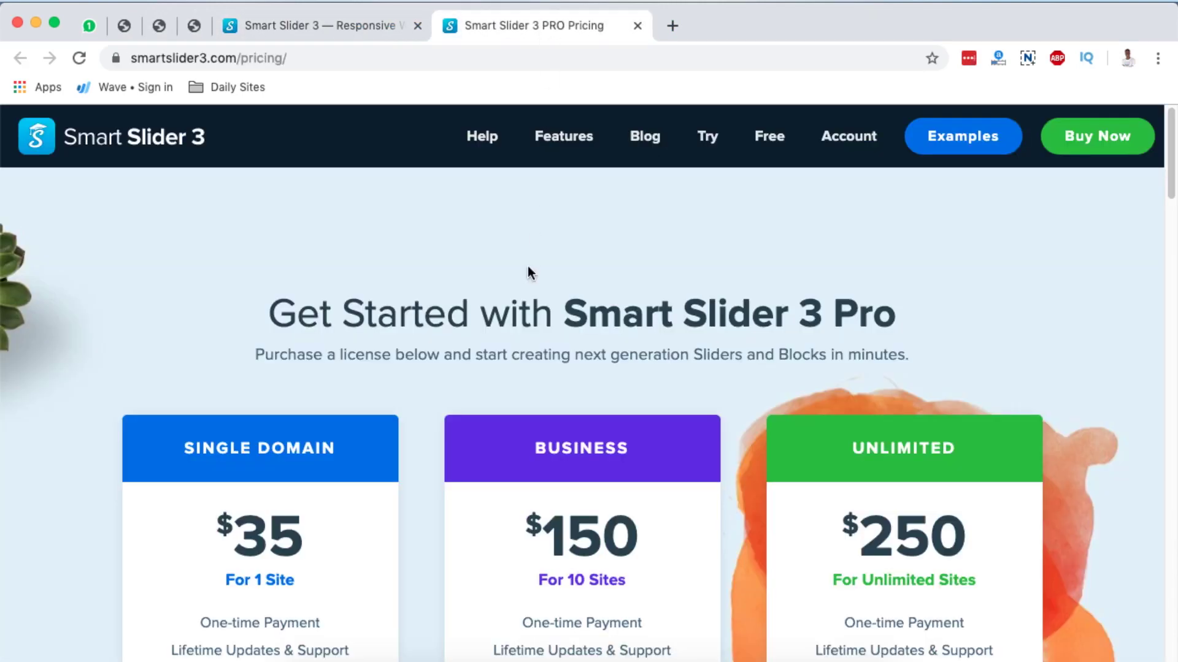
scroll(528, 270, "down", 2)
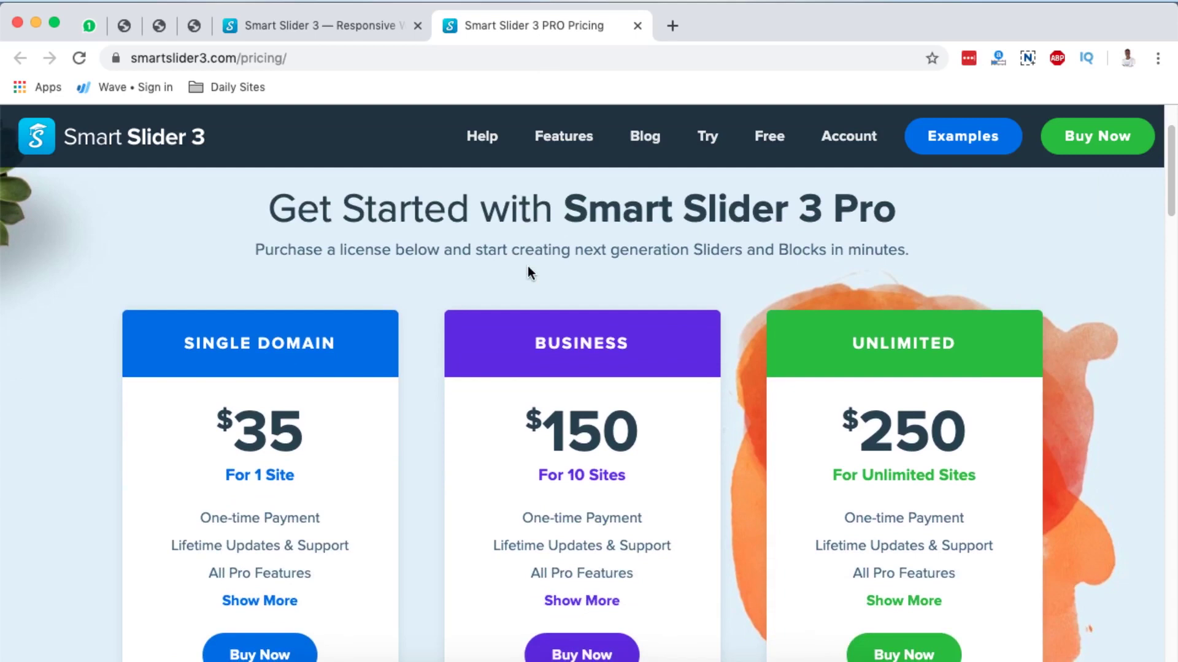
scroll(527, 270, "down", 5)
scroll(671, 270, "up", 4)
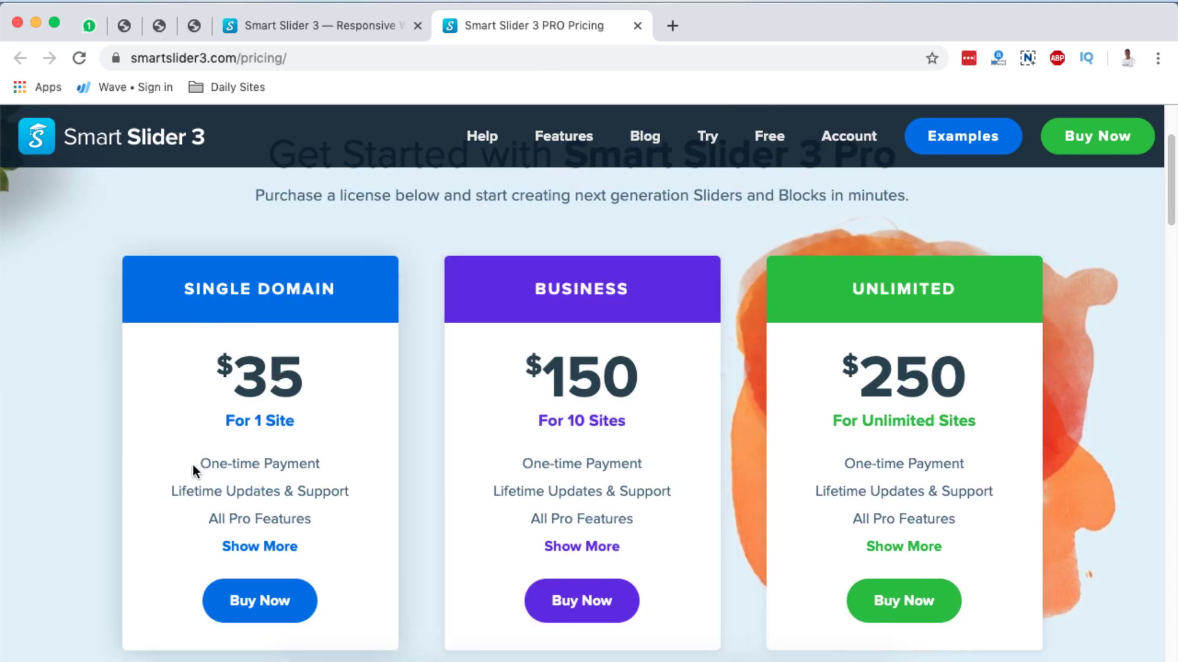
left_click_drag(201, 463, 381, 467)
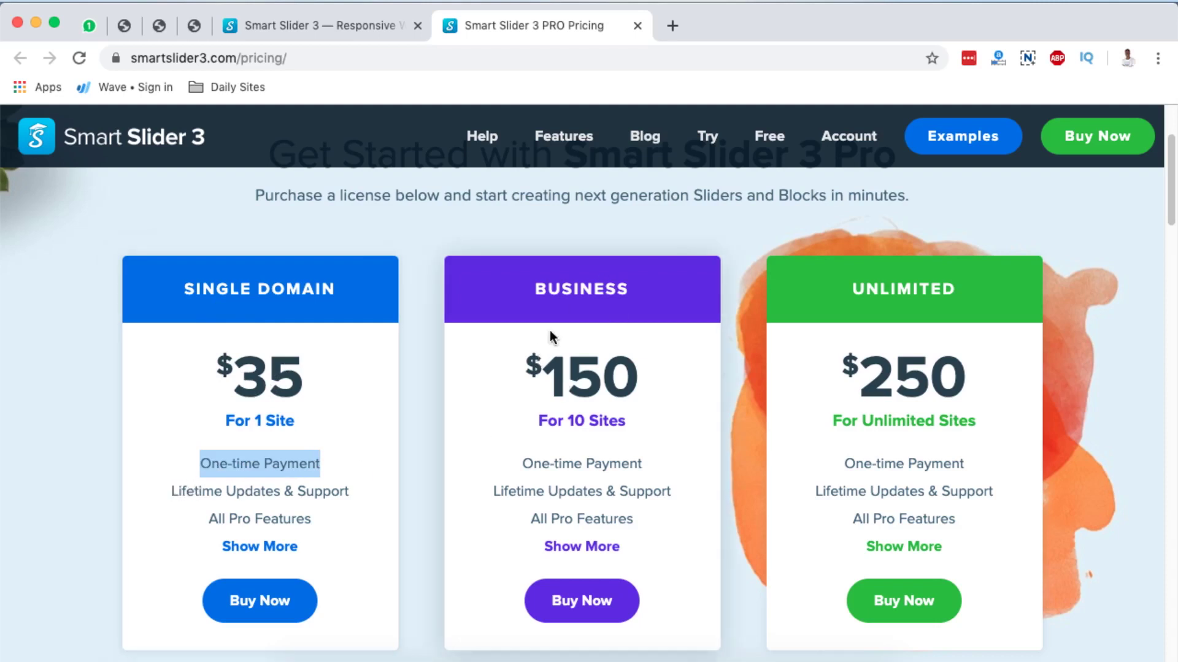
Step: Highlight the Business plan's 10 sites, $150, one-time payment and lifetime updates, plus Unlimited's lifetime updates
left_click_drag(536, 424, 646, 425)
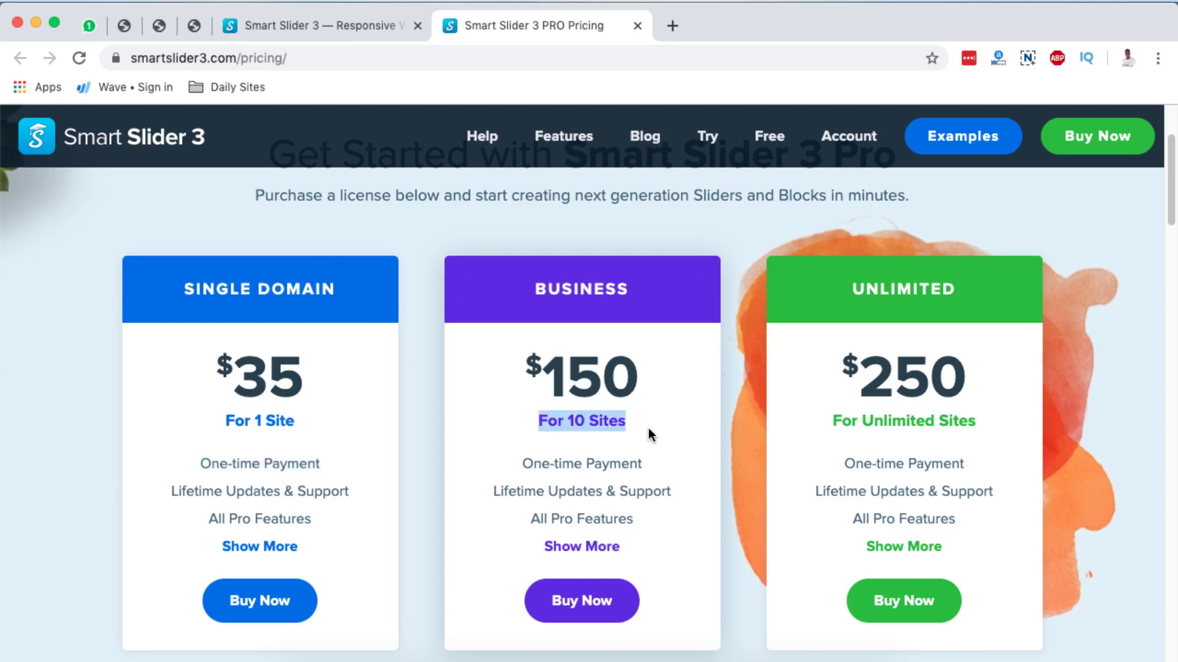
left_click_drag(526, 363, 650, 363)
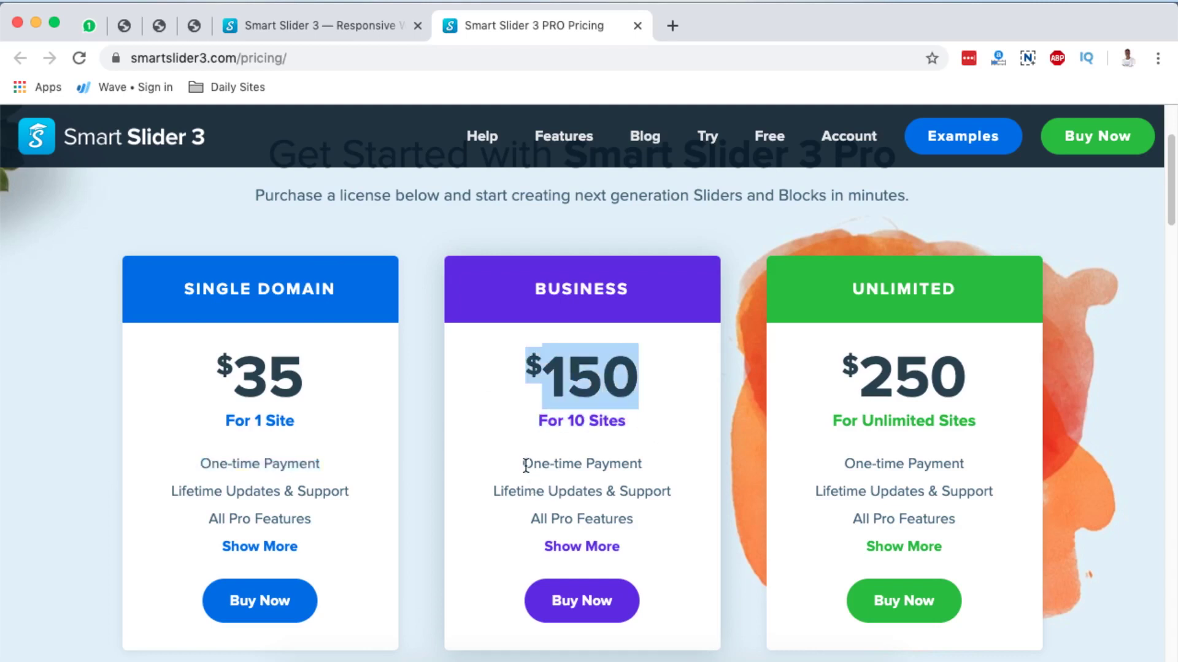
left_click_drag(523, 464, 643, 461)
left_click_drag(525, 491, 660, 478)
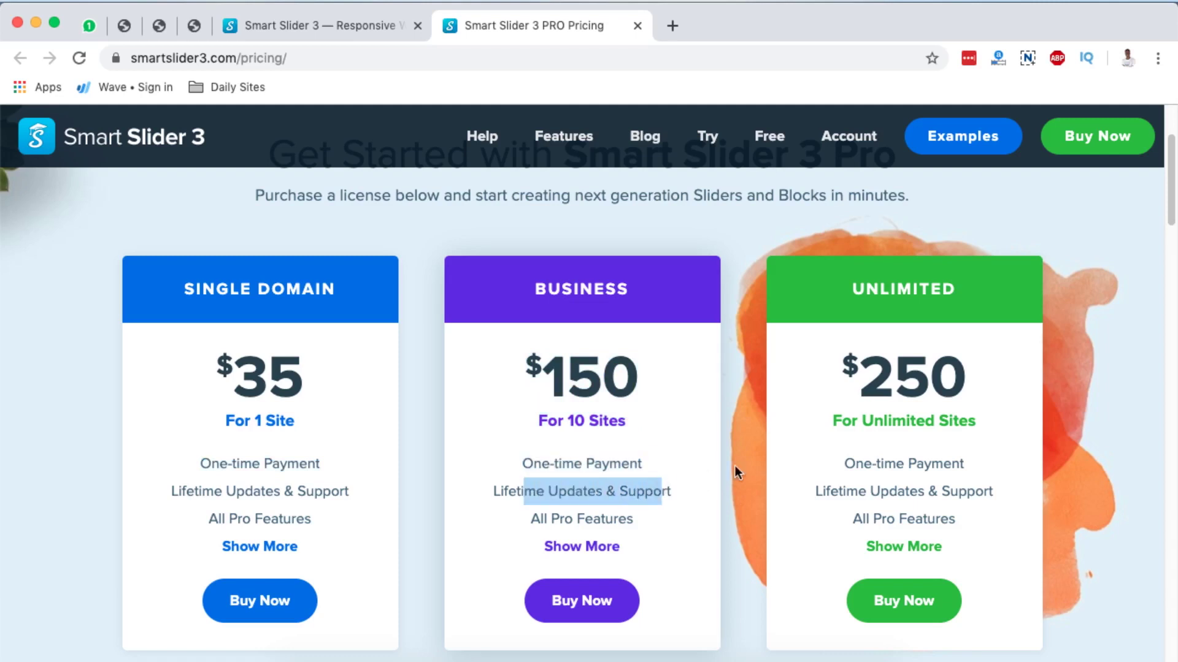
scroll(753, 460, "down", 2)
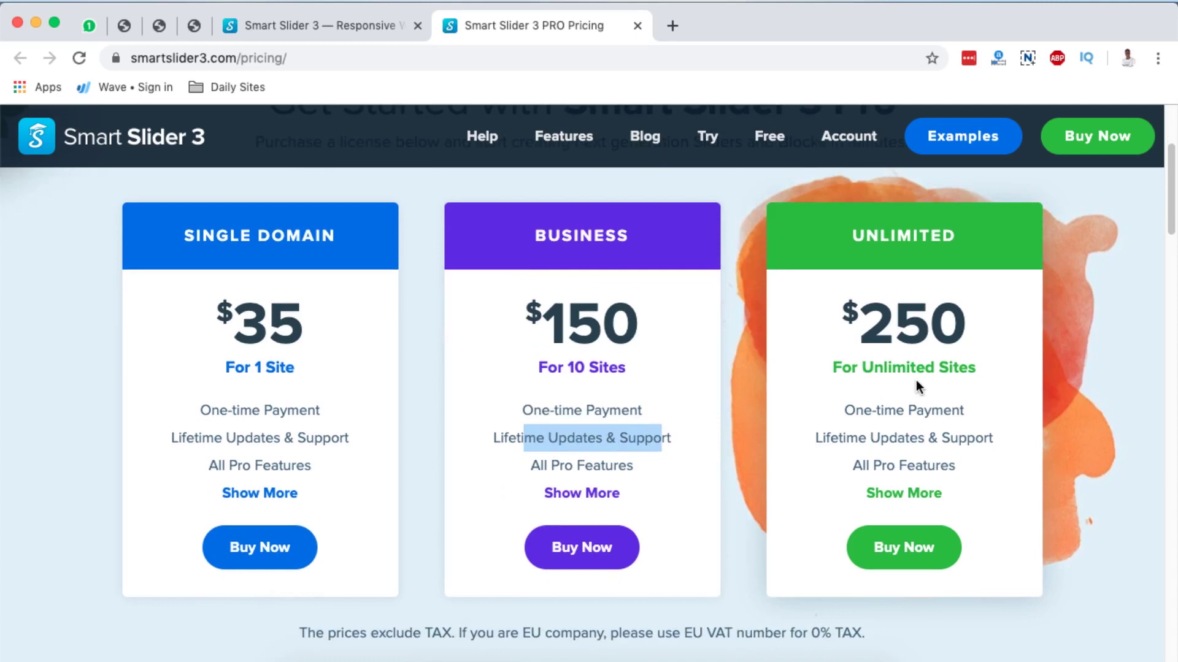
scroll(915, 381, "up", 3)
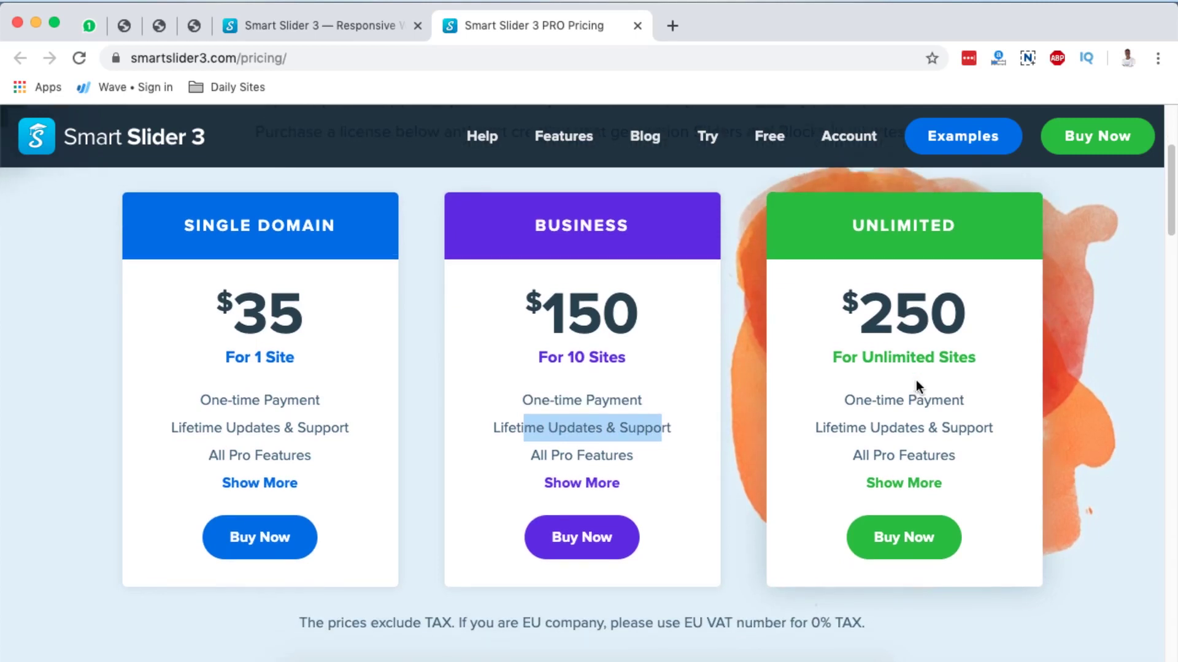
scroll(915, 380, "down", 3)
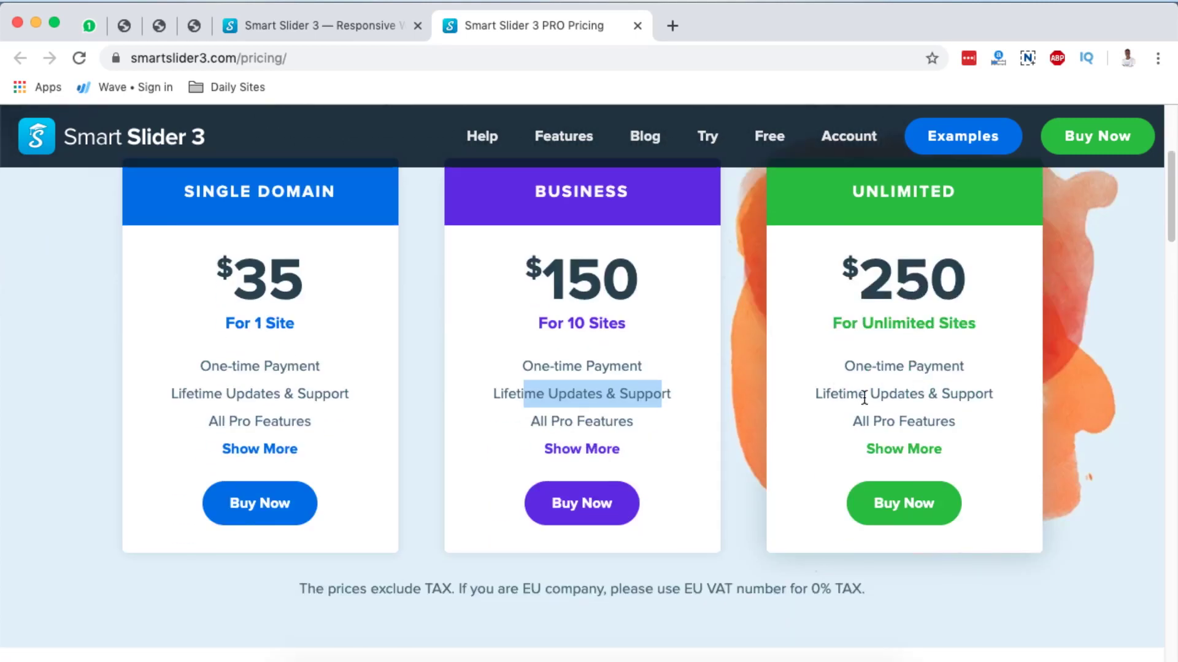
left_click_drag(831, 395, 1017, 396)
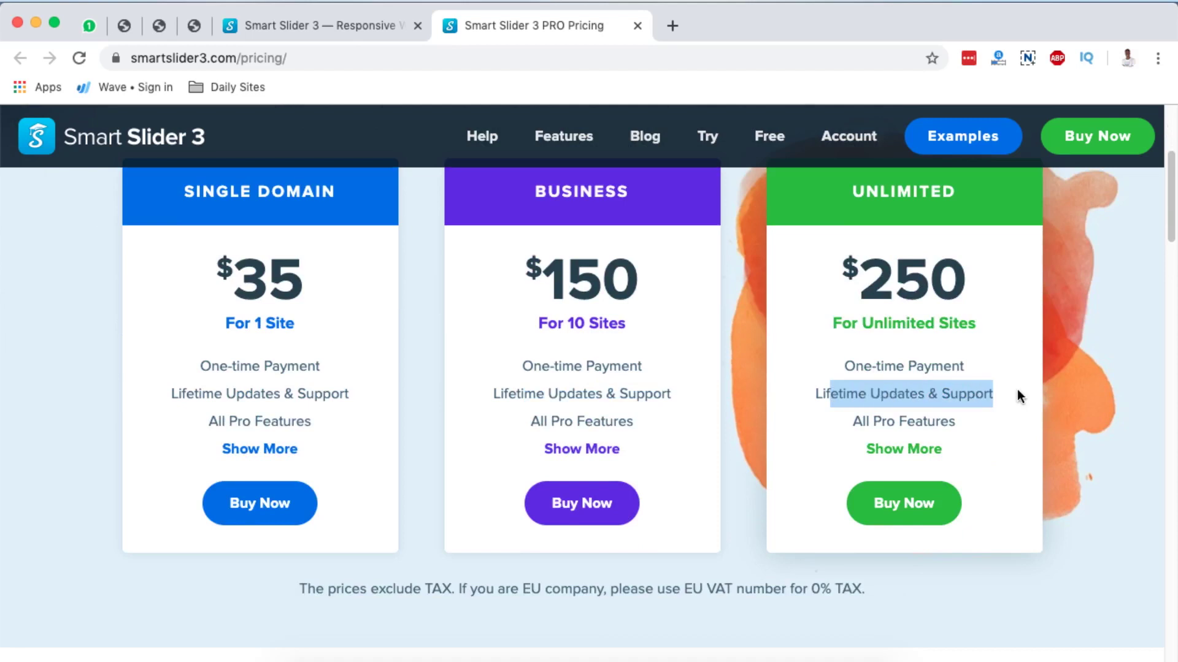